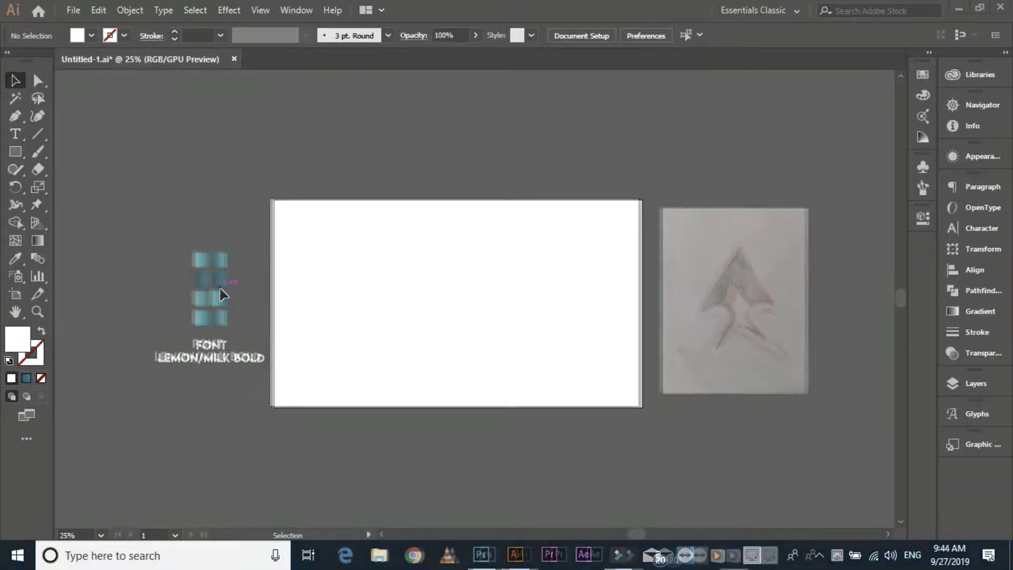
Scroll the view onto the placed pencil sketch of the arrowhead.
{"action": "scroll", "coordinate": [802, 308], "scroll_direction": "up", "scroll_amount": 4}
Draw a straight line from the sketch's apex to the arrowhead's lower-left corner.
{"action": "left_click_drag", "start_coordinate": [709, 314], "coordinate": [639, 332]}
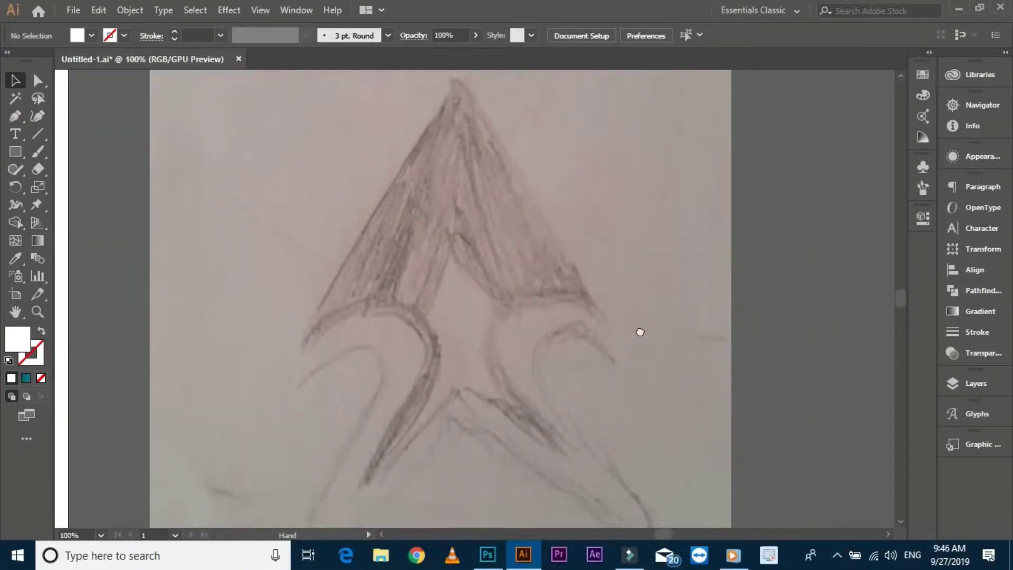
{"action": "left_click", "coordinate": [462, 85]}
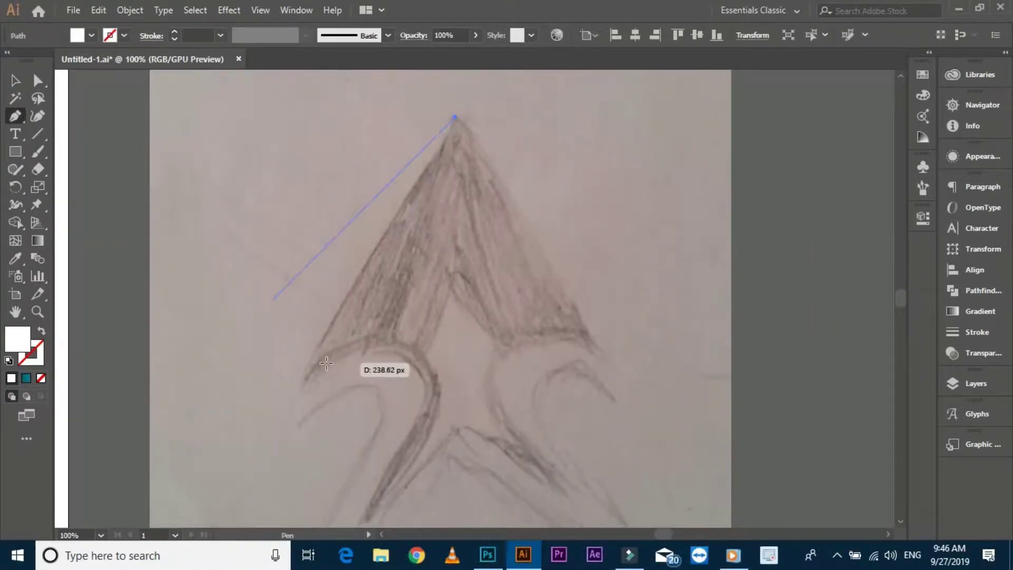
{"action": "left_click", "coordinate": [304, 383]}
{"action": "left_click", "coordinate": [15, 81]}
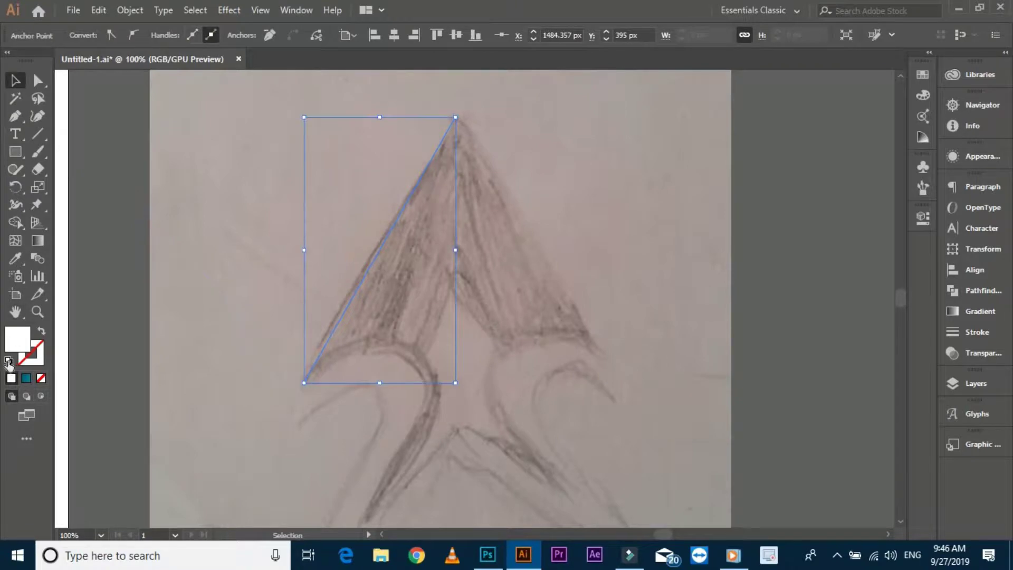
{"action": "left_click", "coordinate": [185, 289]}
Bring the sketch's lower-left inner curve into close view.
{"action": "scroll", "coordinate": [334, 354], "scroll_direction": "down", "scroll_amount": 1}
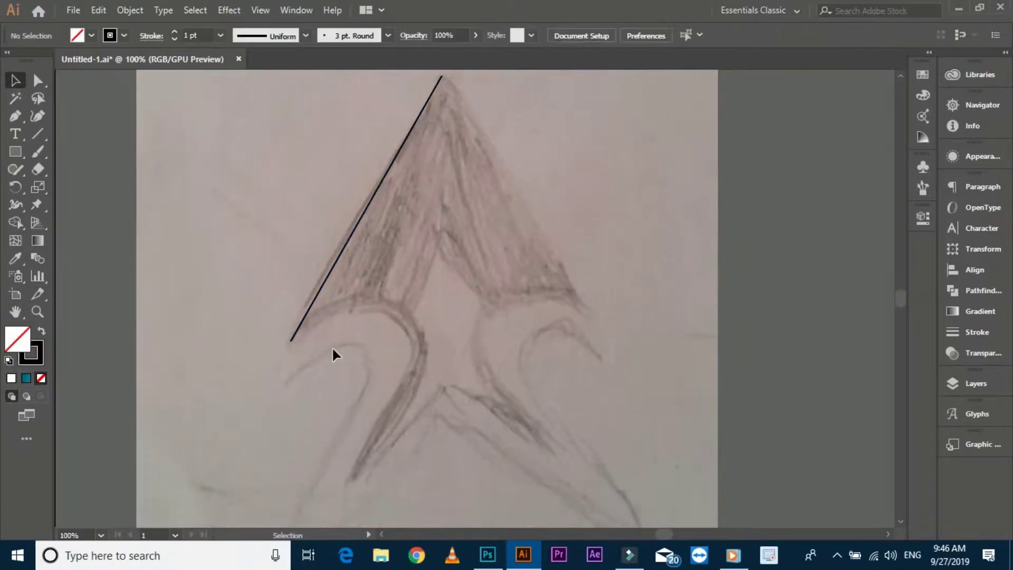
{"action": "left_click", "coordinate": [11, 150]}
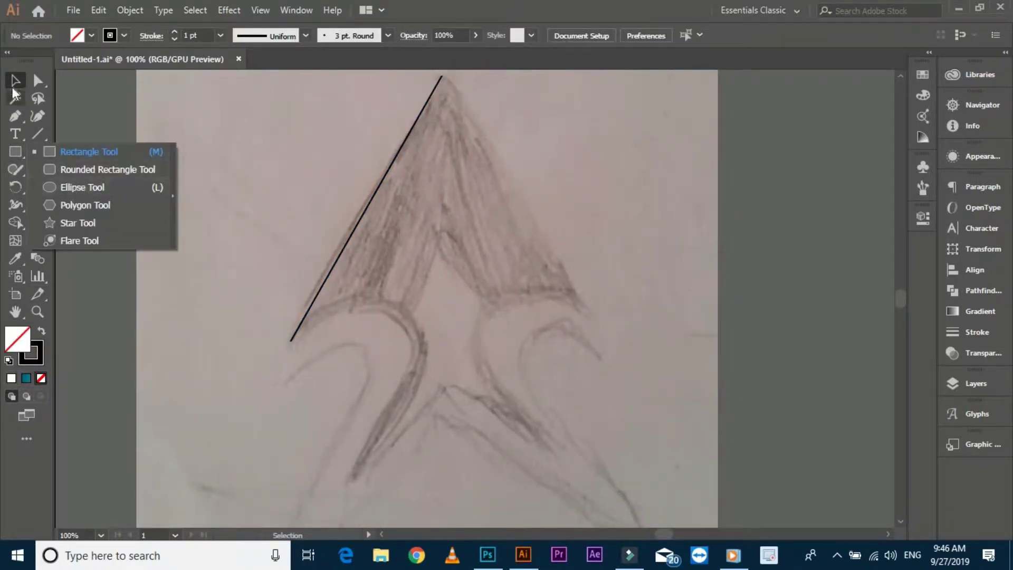
{"action": "left_click_drag", "start_coordinate": [224, 236], "coordinate": [247, 213]}
{"action": "key", "text": "ctrl+plus"}
Draw a circle over the sketch's left inner curve and scale it to fit.
{"action": "key", "text": "l"}
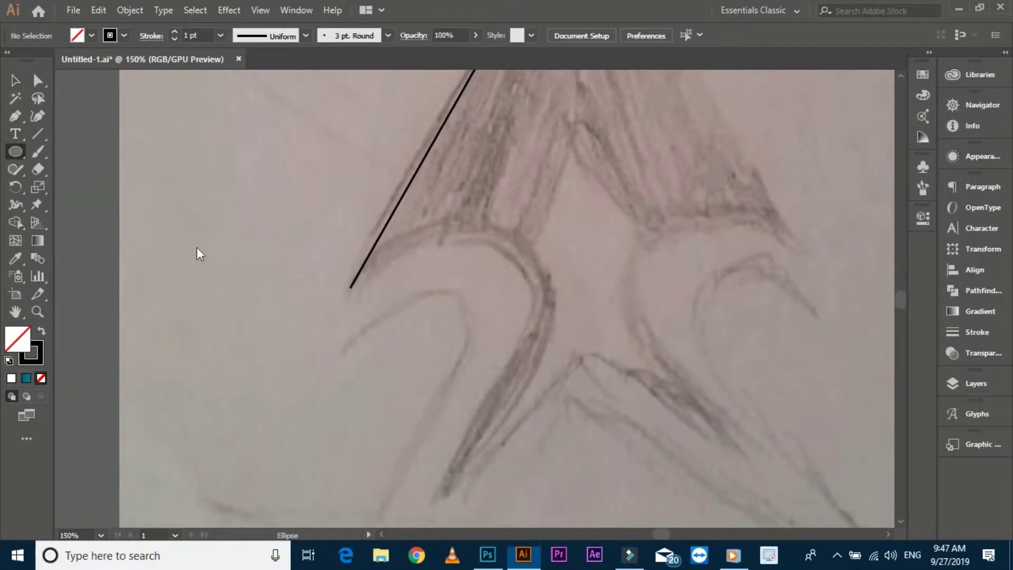
{"action": "mouse_move", "coordinate": [197, 247]}
{"action": "left_mouse_down"}
{"action": "mouse_move", "coordinate": [246, 298]}
{"action": "mouse_move", "coordinate": [418, 368]}
{"action": "mouse_move", "coordinate": [469, 317]}
{"action": "mouse_move", "coordinate": [478, 332]}
{"action": "left_mouse_up"}
{"action": "key", "text": "v"}
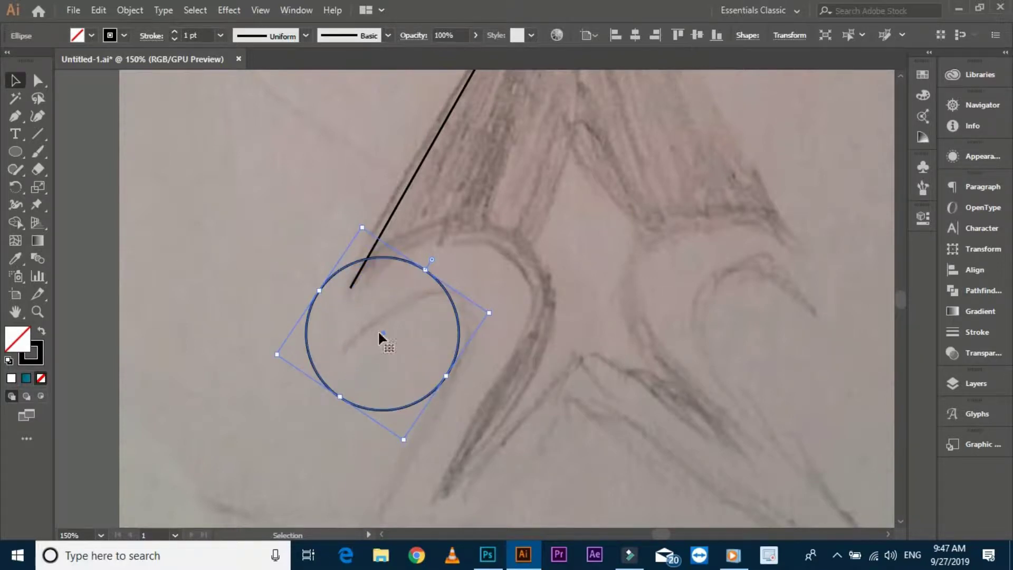
{"action": "left_click_drag", "start_coordinate": [378, 330], "coordinate": [437, 323]}
{"action": "left_click_drag", "start_coordinate": [550, 306], "coordinate": [578, 299]}
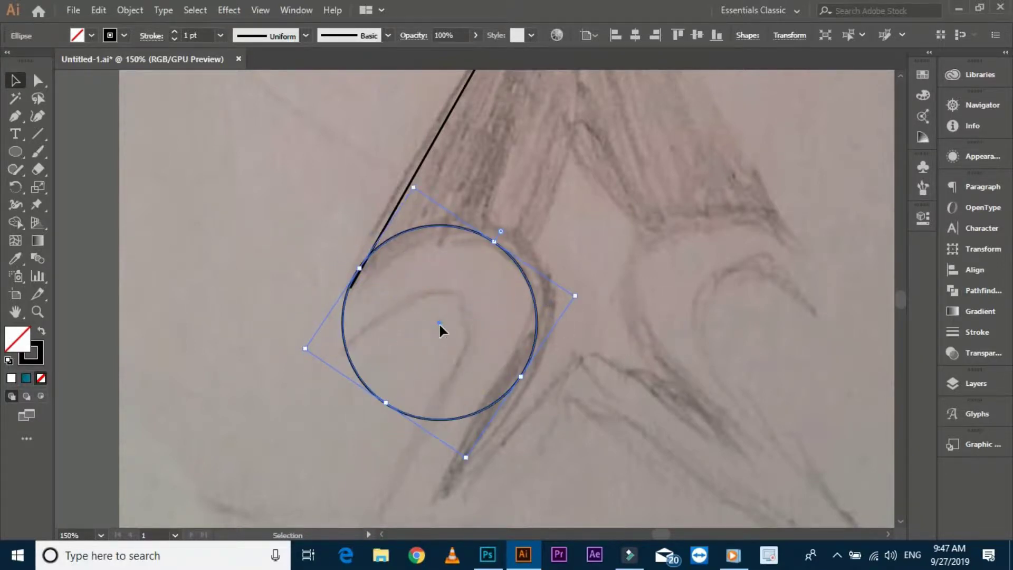
{"action": "scroll", "coordinate": [439, 321], "scroll_direction": "up", "scroll_amount": 1}
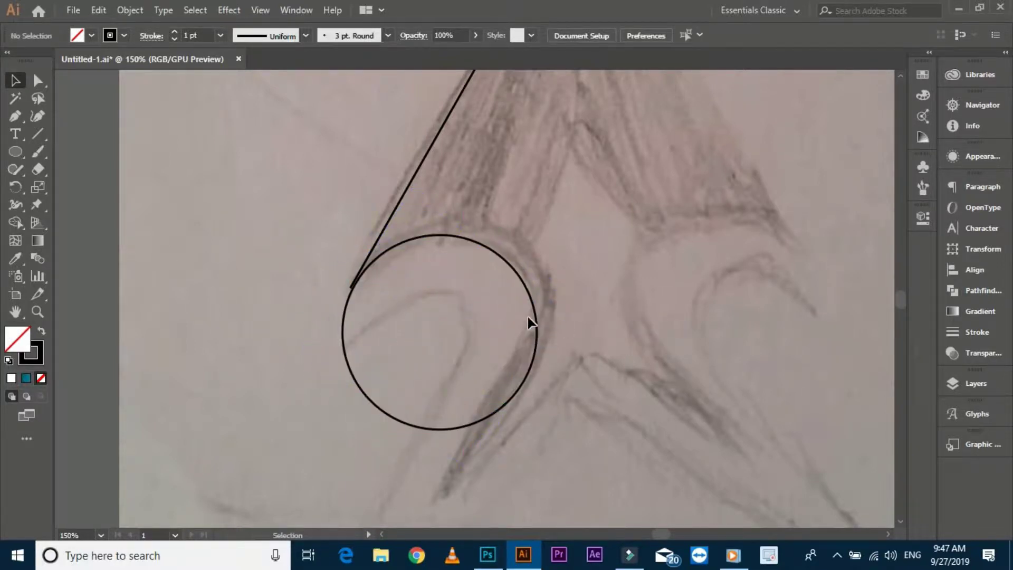
Delete the circle's bottom anchor to make an open arc and stretch it taller.
{"action": "left_click", "coordinate": [38, 79]}
{"action": "left_click", "coordinate": [379, 414]}
{"action": "key", "text": "Delete"}
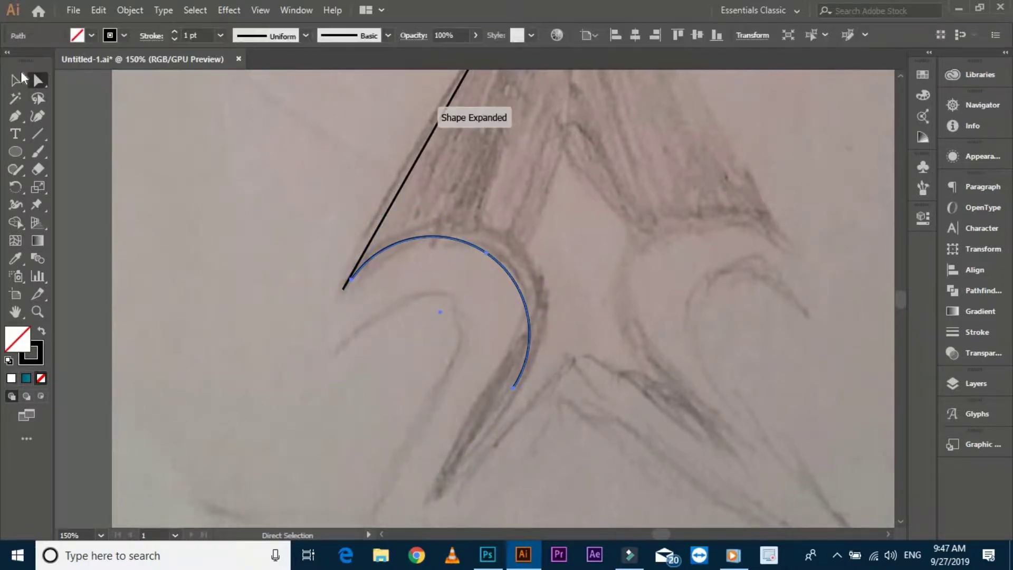
{"action": "left_click_drag", "start_coordinate": [486, 253], "coordinate": [517, 202]}
{"action": "left_click", "coordinate": [322, 270]}
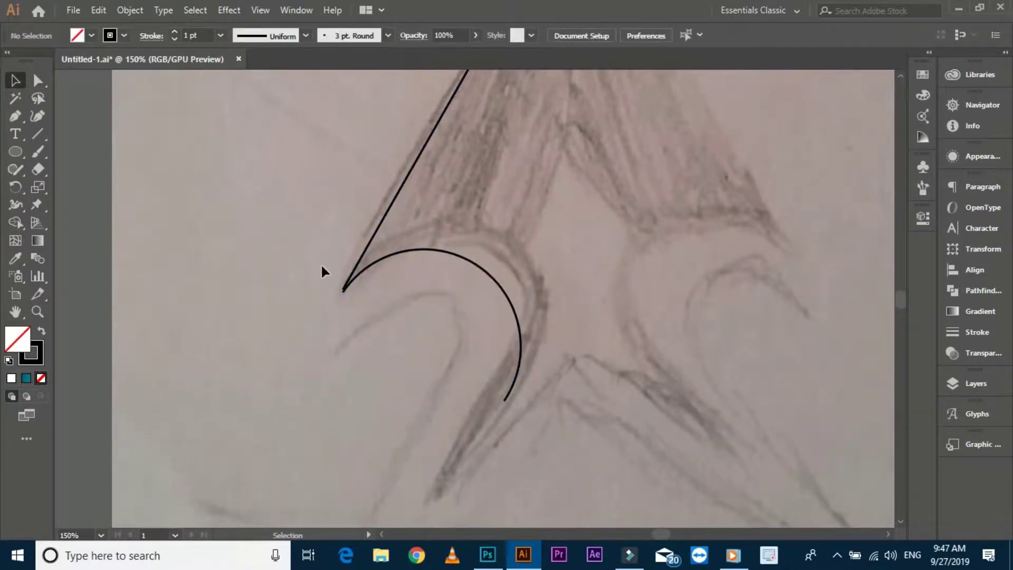
Rotate the arc to follow the sketch's curve and pan to its left endpoint.
{"action": "scroll", "coordinate": [323, 269], "scroll_direction": "up", "scroll_amount": 5}
{"action": "left_click", "coordinate": [434, 308]}
{"action": "scroll", "coordinate": [441, 301], "scroll_direction": "down", "scroll_amount": 3}
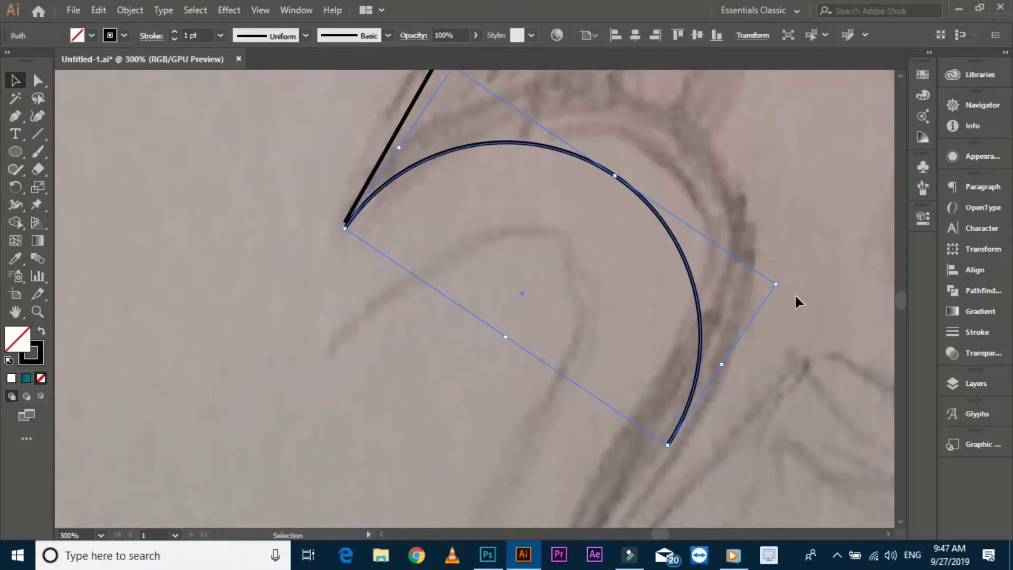
{"action": "mouse_move", "coordinate": [796, 299]}
{"action": "left_mouse_down"}
{"action": "mouse_move", "coordinate": [715, 259]}
{"action": "mouse_move", "coordinate": [697, 267]}
{"action": "left_mouse_up"}
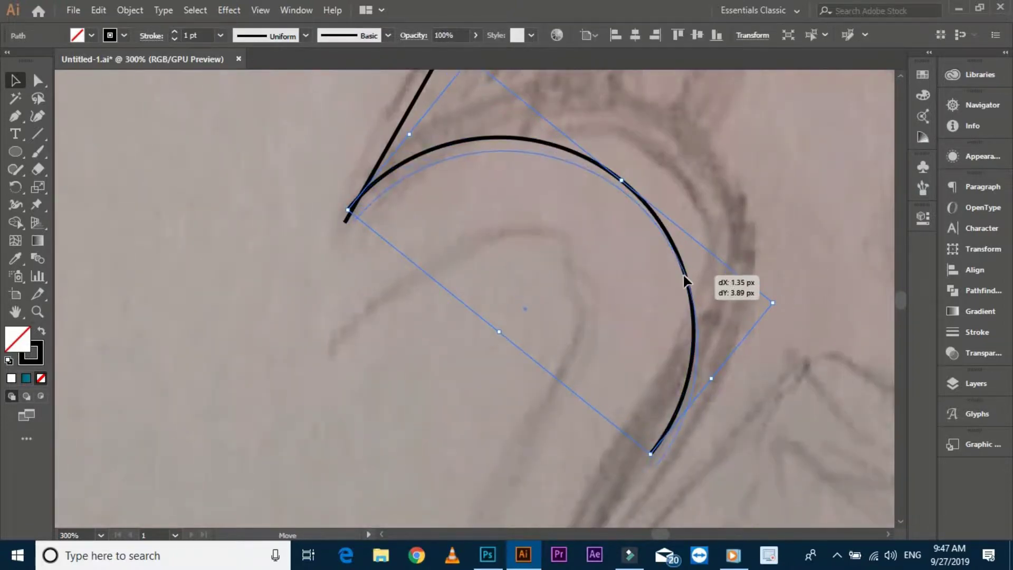
{"action": "left_click", "coordinate": [517, 229]}
{"action": "key", "text": "ctrl+minus"}
{"action": "left_click_drag", "start_coordinate": [449, 318], "coordinate": [446, 204]}
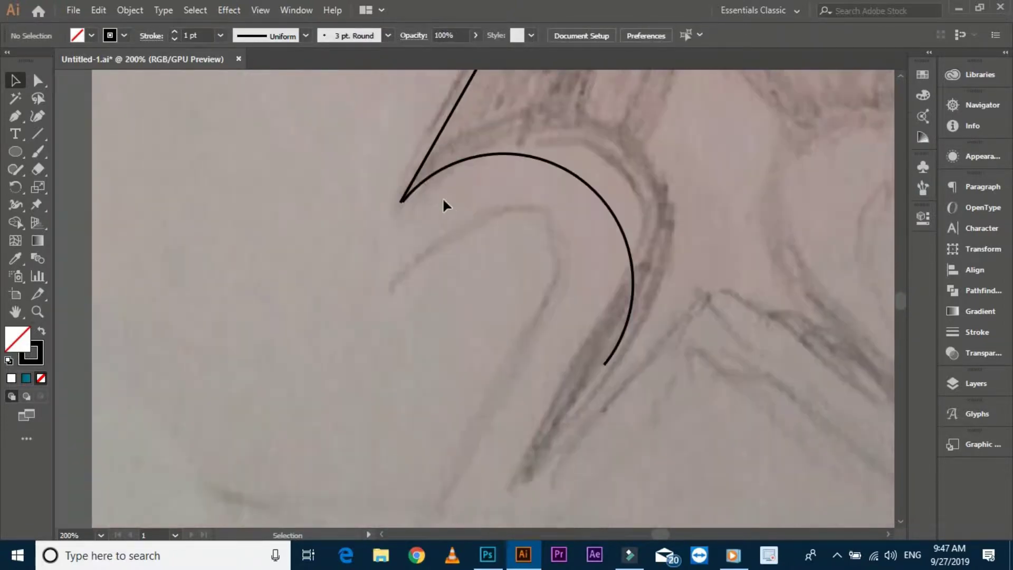
{"action": "scroll", "coordinate": [393, 238], "scroll_direction": "up", "scroll_amount": 4}
In Outline view, move the arc so its end meets the straight line's end.
{"action": "key", "text": "ctrl+y"}
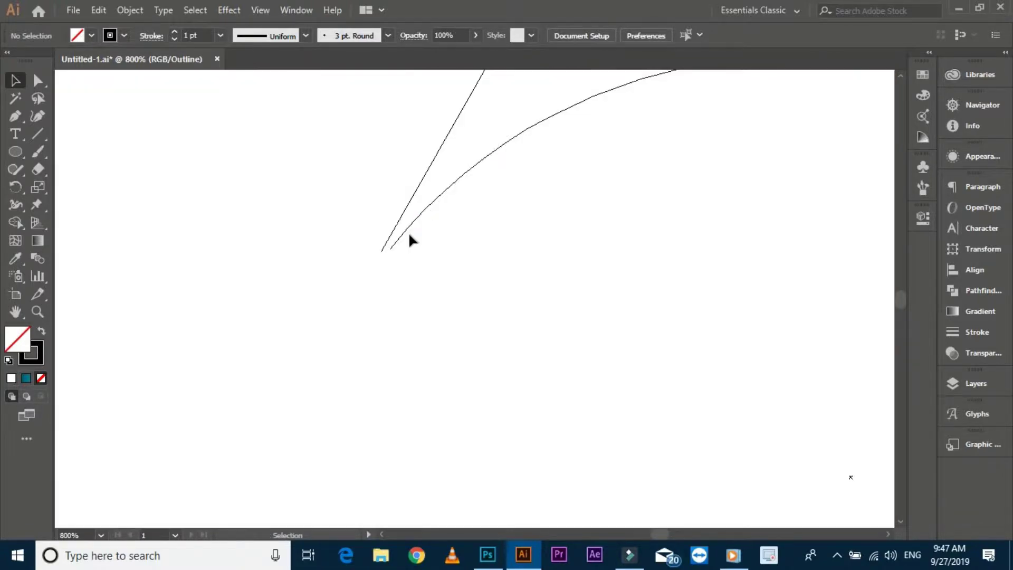
{"action": "scroll", "coordinate": [403, 235], "scroll_direction": "up", "scroll_amount": 3}
{"action": "left_click_drag", "start_coordinate": [382, 262], "coordinate": [382, 244]}
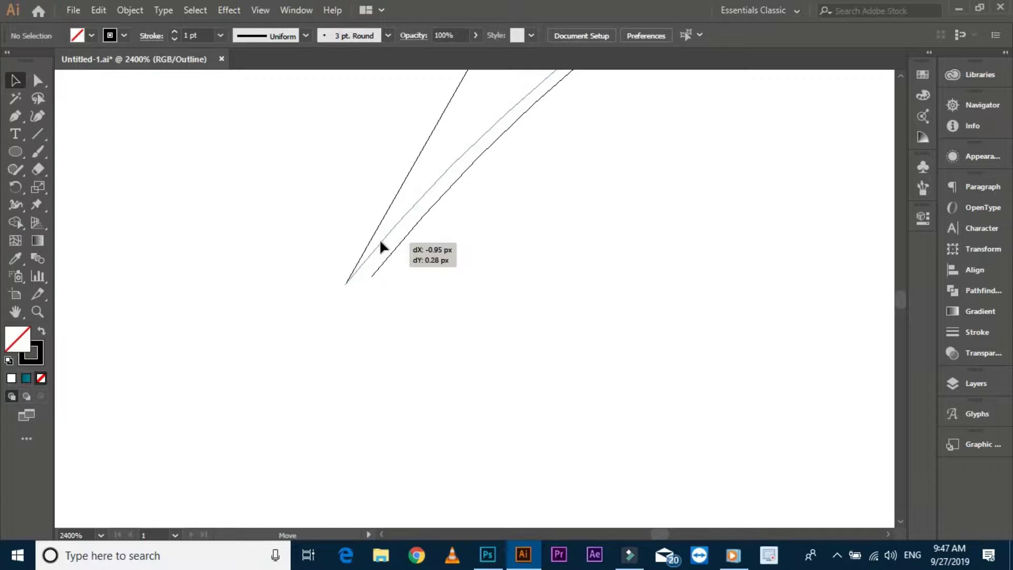
{"action": "left_click_drag", "start_coordinate": [382, 243], "coordinate": [420, 292]}
{"action": "scroll", "coordinate": [346, 278], "scroll_direction": "up", "scroll_amount": 5}
{"action": "scroll", "coordinate": [526, 290], "scroll_direction": "down", "scroll_amount": 2}
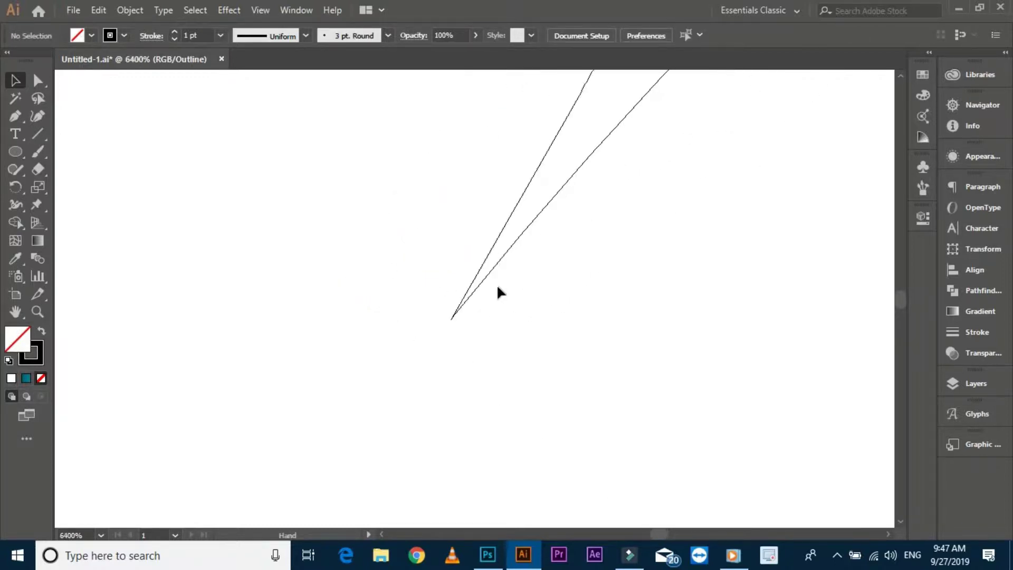
{"action": "left_click_drag", "start_coordinate": [493, 258], "coordinate": [496, 259]}
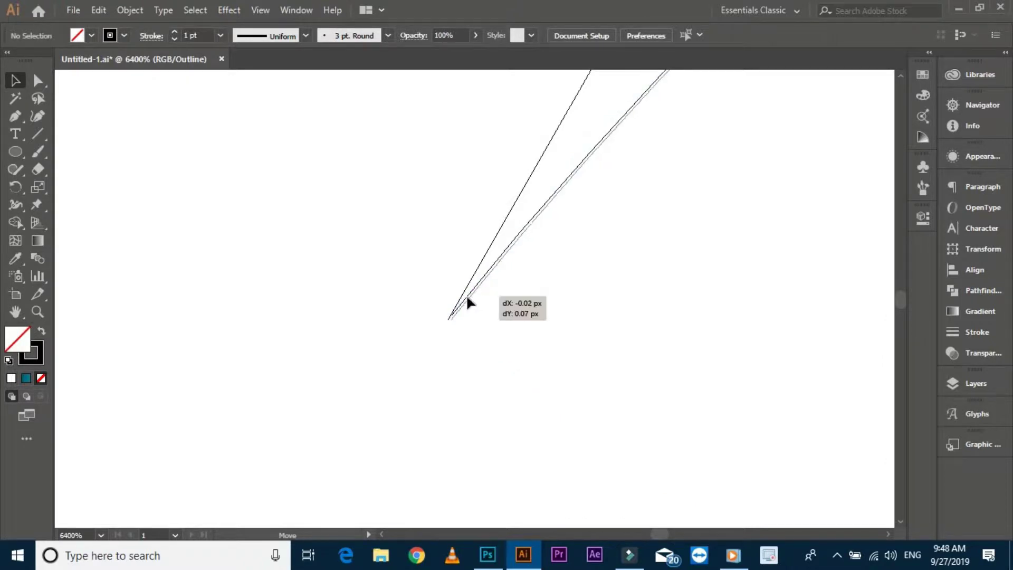
{"action": "left_click_drag", "start_coordinate": [472, 291], "coordinate": [518, 295]}
{"action": "key", "text": "ctrl+y"}
Drag the tip anchor exactly onto the line's lower end.
{"action": "scroll", "coordinate": [373, 316], "scroll_direction": "down", "scroll_amount": 2}
{"action": "scroll", "coordinate": [374, 317], "scroll_direction": "down", "scroll_amount": 7}
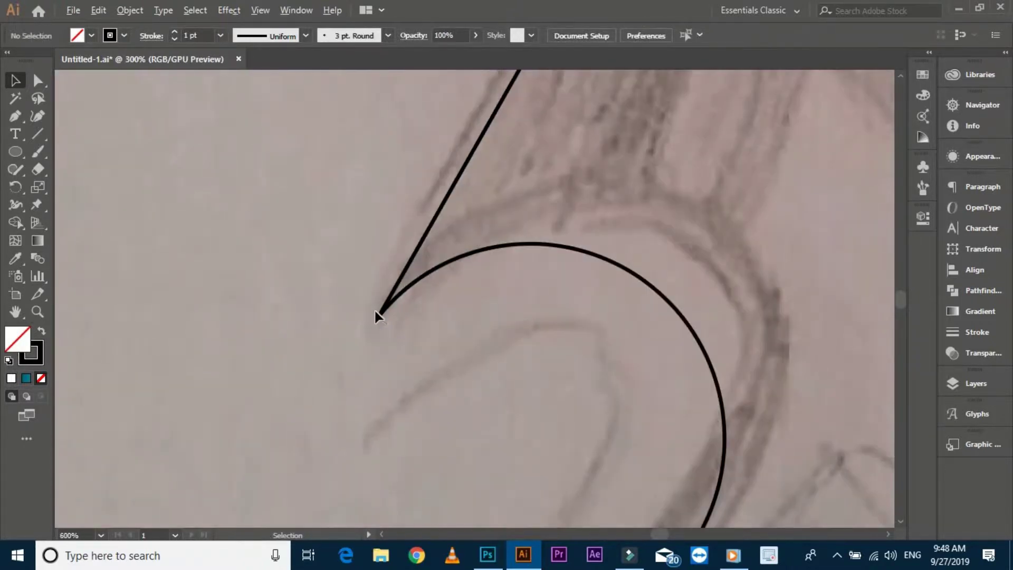
{"action": "right_click", "coordinate": [342, 298]}
{"action": "key", "text": "Escape"}
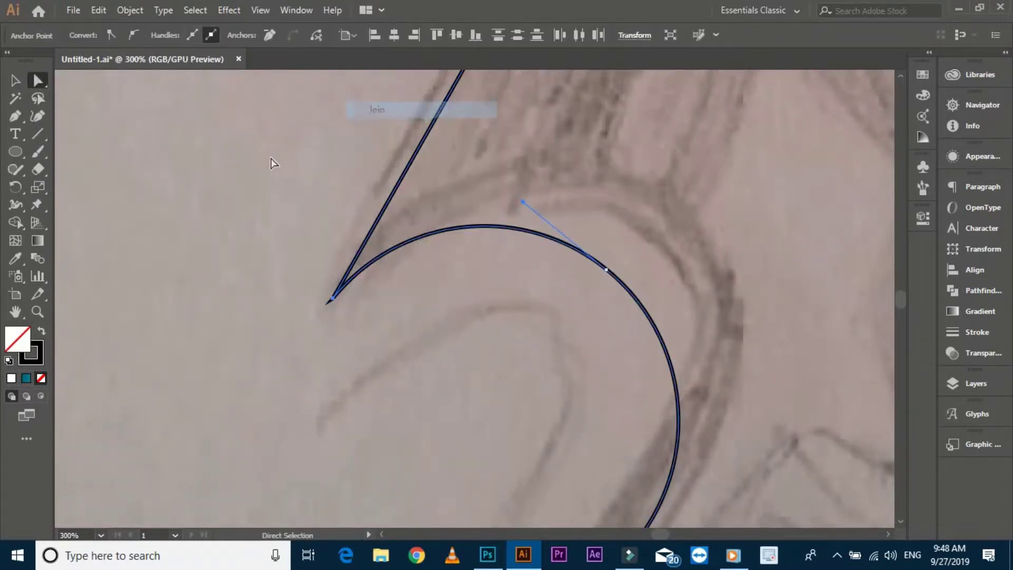
{"action": "scroll", "coordinate": [341, 304], "scroll_direction": "up", "scroll_amount": 2}
{"action": "mouse_move", "coordinate": [328, 289]}
{"action": "left_mouse_down"}
{"action": "mouse_move", "coordinate": [360, 427]}
{"action": "mouse_move", "coordinate": [375, 407]}
{"action": "left_mouse_up"}
{"action": "scroll", "coordinate": [357, 422], "scroll_direction": "up", "scroll_amount": 3}
{"action": "left_click", "coordinate": [411, 427]}
{"action": "key", "text": "v"}
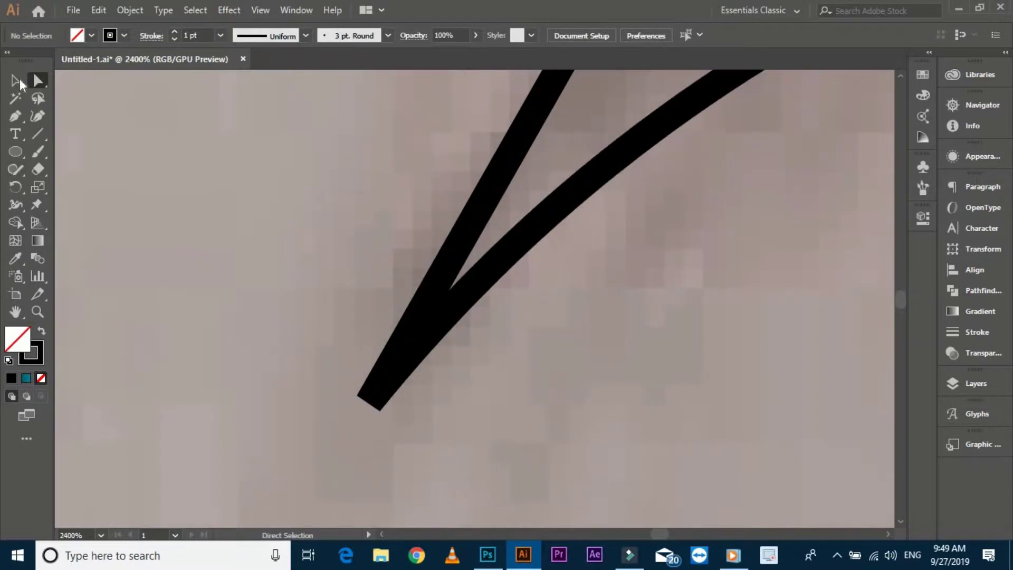
Check the joined corner by swapping fill and stroke, then restore the black outline.
{"action": "left_click", "coordinate": [458, 355]}
{"action": "key", "text": "ctrl+minus"}
{"action": "key", "text": "ctrl+minus"}
{"action": "key", "text": "ctrl+minus"}
{"action": "key", "text": "shift+x"}
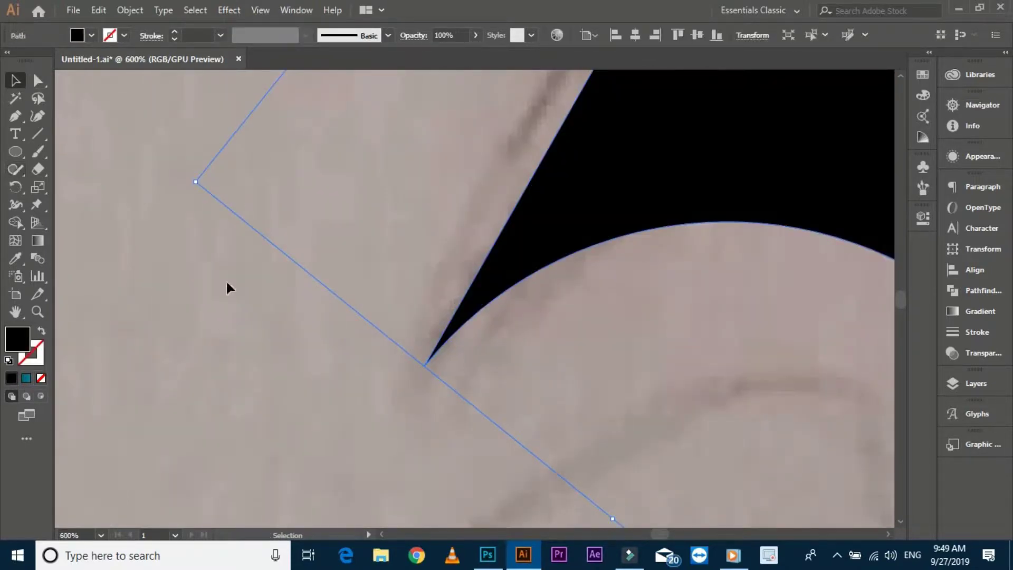
{"action": "left_click", "coordinate": [227, 288]}
{"action": "scroll", "coordinate": [523, 376], "scroll_direction": "down", "scroll_amount": 4}
{"action": "mouse_move", "coordinate": [524, 376]}
{"action": "left_mouse_down"}
{"action": "mouse_move", "coordinate": [356, 373]}
{"action": "mouse_move", "coordinate": [140, 342]}
{"action": "left_mouse_up"}
{"action": "scroll", "coordinate": [356, 373], "scroll_direction": "down", "scroll_amount": 1}
{"action": "key", "text": "shift+x"}
Make a mirrored copy of the path and move it to the sketch's right side.
{"action": "left_click", "coordinate": [149, 344]}
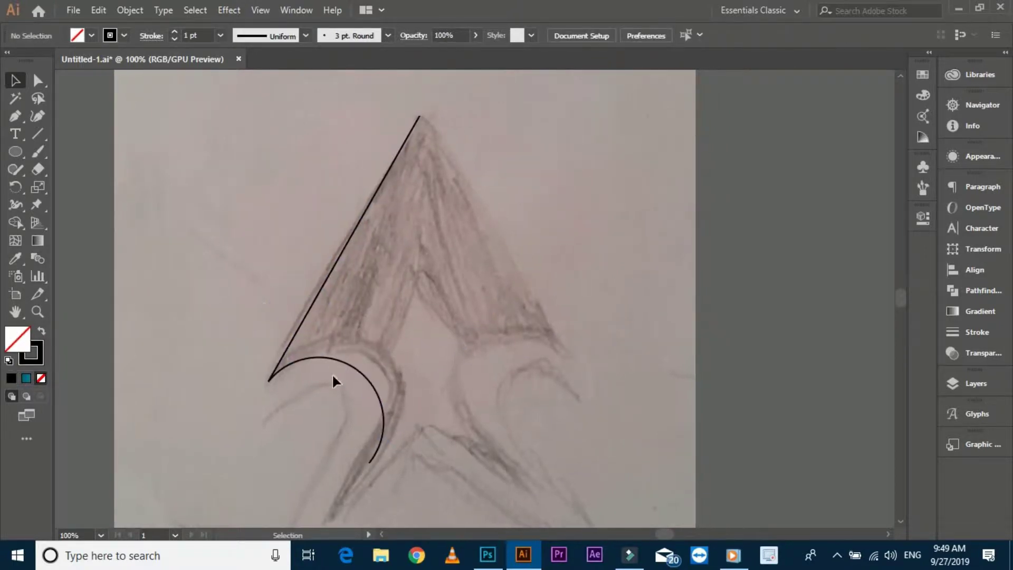
{"action": "right_click", "coordinate": [315, 356]}
{"action": "left_click", "coordinate": [496, 319]}
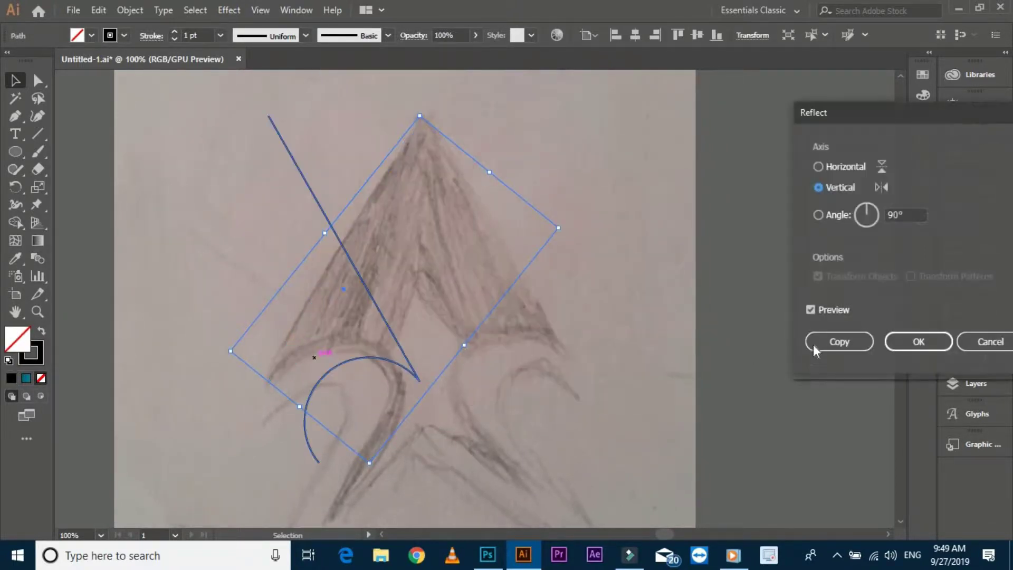
{"action": "left_click", "coordinate": [815, 350]}
{"action": "left_click_drag", "start_coordinate": [350, 286], "coordinate": [523, 298]}
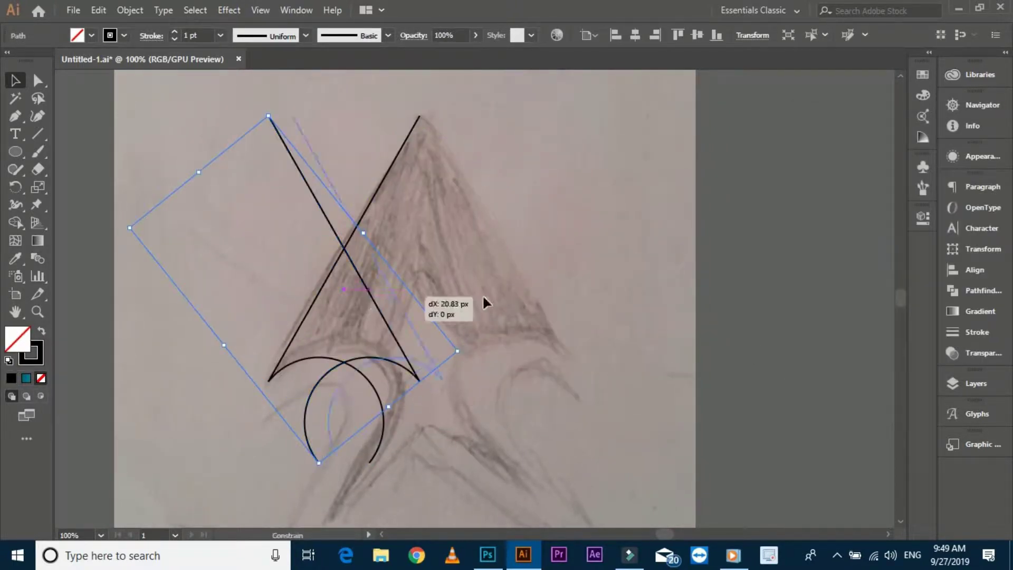
{"action": "left_click", "coordinate": [556, 203]}
{"action": "scroll", "coordinate": [430, 312], "scroll_direction": "down", "scroll_amount": 3}
Extend the left arc path with a straight segment down the sketch's lower stem.
{"action": "left_click", "coordinate": [409, 348]}
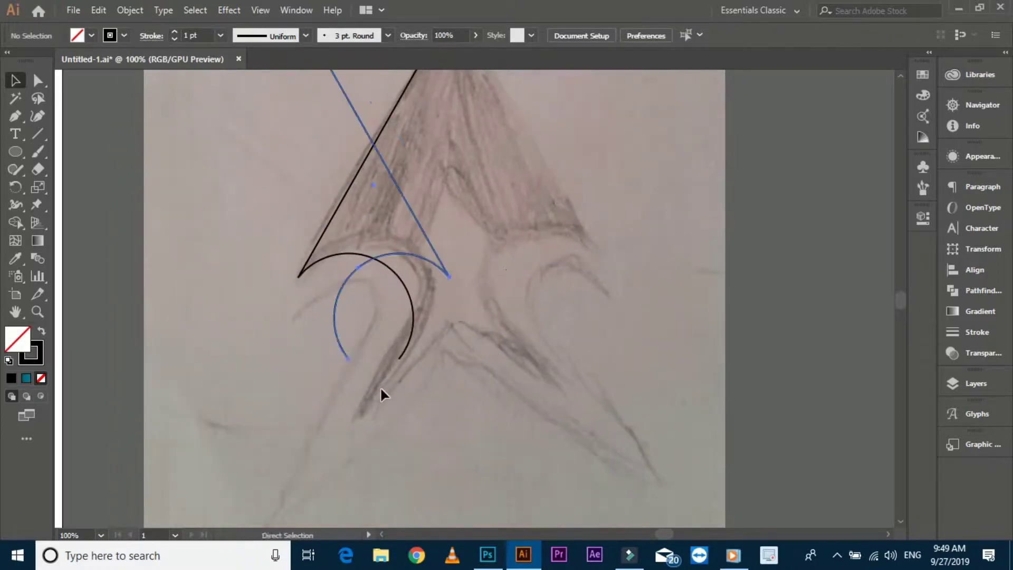
{"action": "left_click", "coordinate": [16, 116]}
{"action": "left_click", "coordinate": [399, 359]}
{"action": "scroll", "coordinate": [395, 369], "scroll_direction": "up", "scroll_amount": 1}
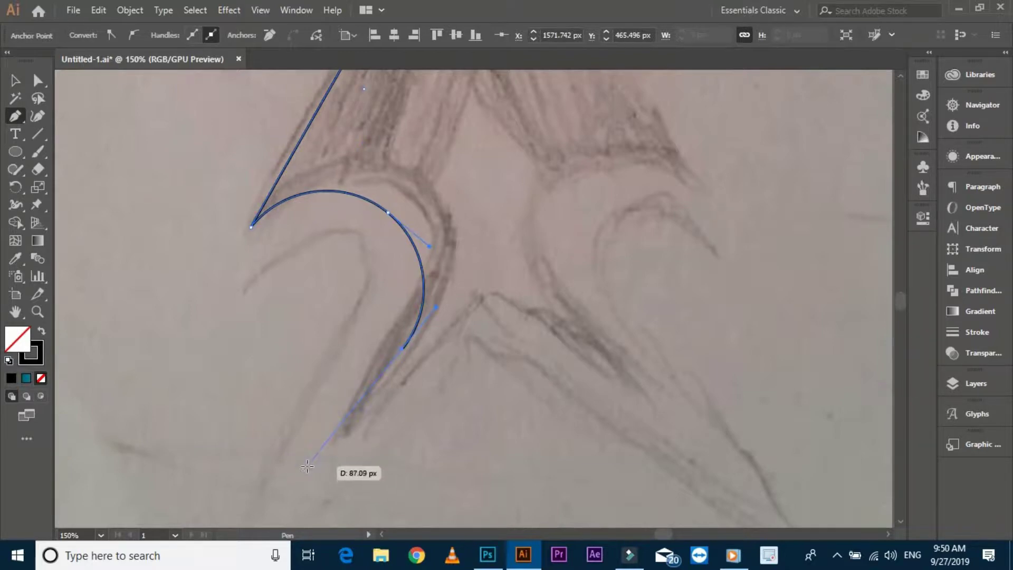
{"action": "left_click", "coordinate": [307, 466]}
{"action": "scroll", "coordinate": [387, 347], "scroll_direction": "up", "scroll_amount": 2}
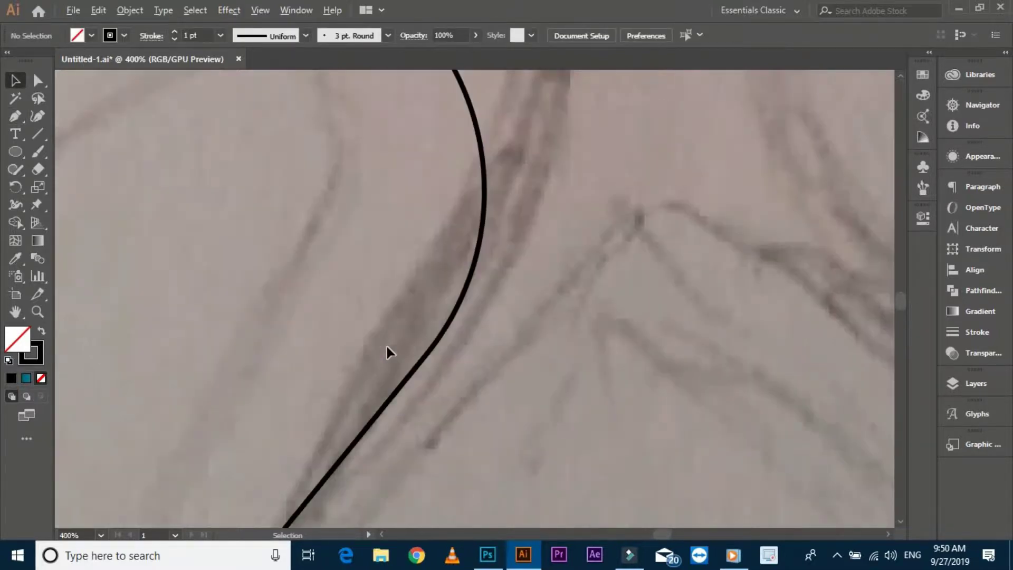
{"action": "scroll", "coordinate": [387, 347], "scroll_direction": "down", "scroll_amount": 3}
Reflect a copy of the left path and line it up on the right side.
{"action": "key", "text": "v"}
{"action": "right_click", "coordinate": [416, 289]}
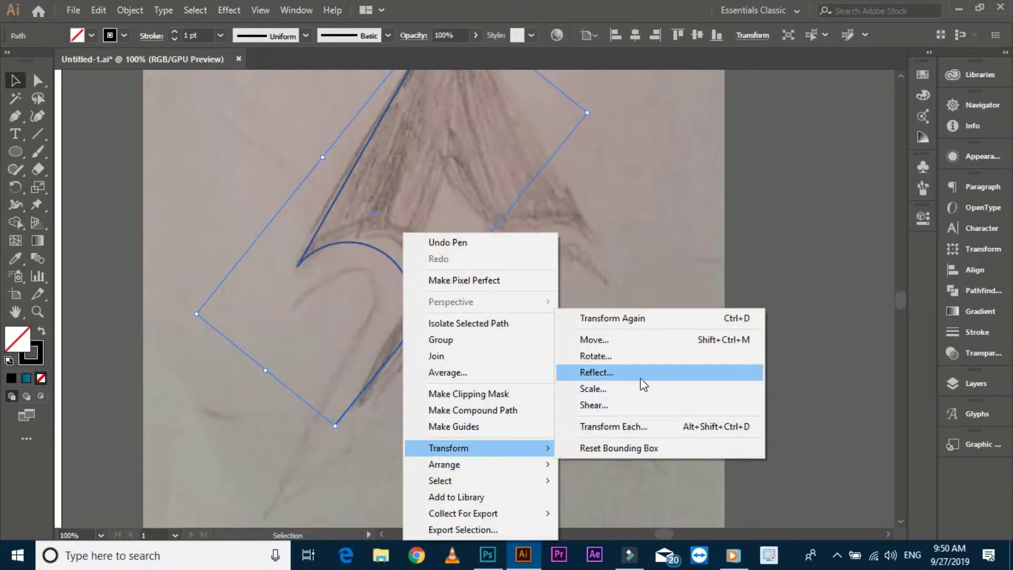
{"action": "left_click", "coordinate": [640, 376]}
{"action": "left_click", "coordinate": [839, 341]}
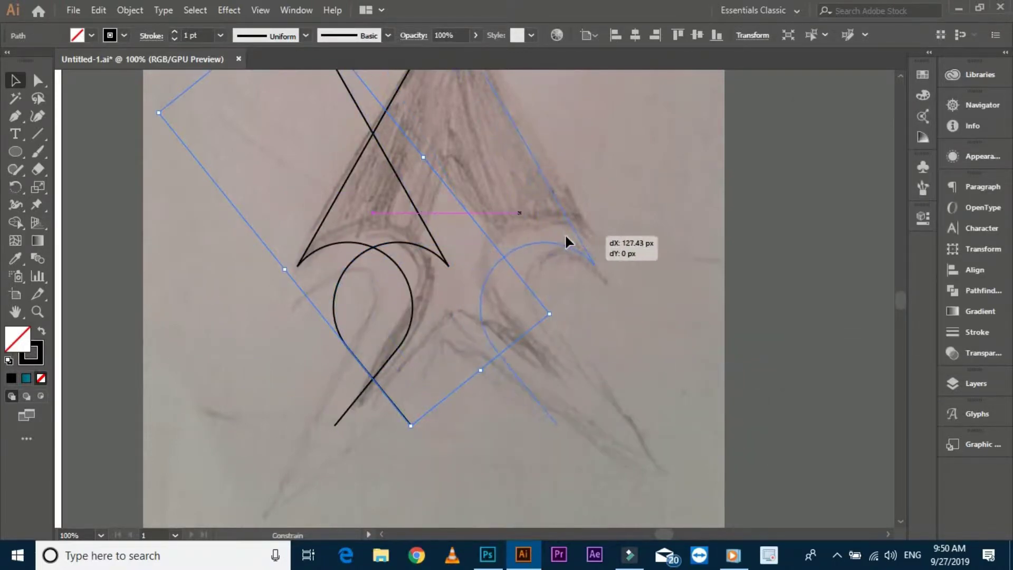
{"action": "left_click_drag", "start_coordinate": [426, 230], "coordinate": [565, 233]}
{"action": "scroll", "coordinate": [460, 286], "scroll_direction": "up", "scroll_amount": 5}
{"action": "left_click_drag", "start_coordinate": [460, 286], "coordinate": [474, 287]}
{"action": "left_click", "coordinate": [531, 221]}
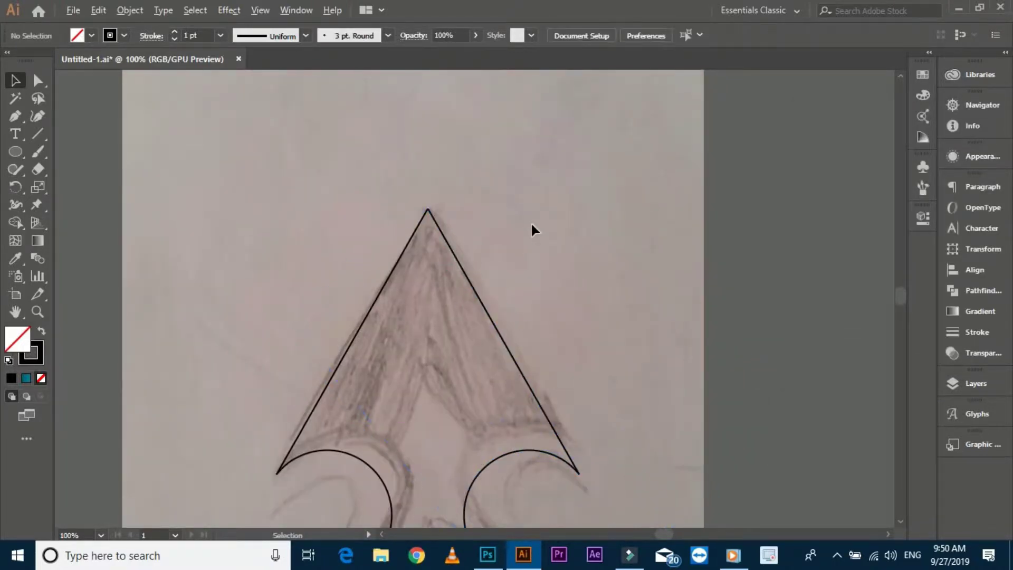
Join the two arrowhead halves into one path.
{"action": "key", "text": "ctrl+minus"}
{"action": "key", "text": "a"}
{"action": "right_click", "coordinate": [455, 211]}
{"action": "left_click", "coordinate": [482, 315]}
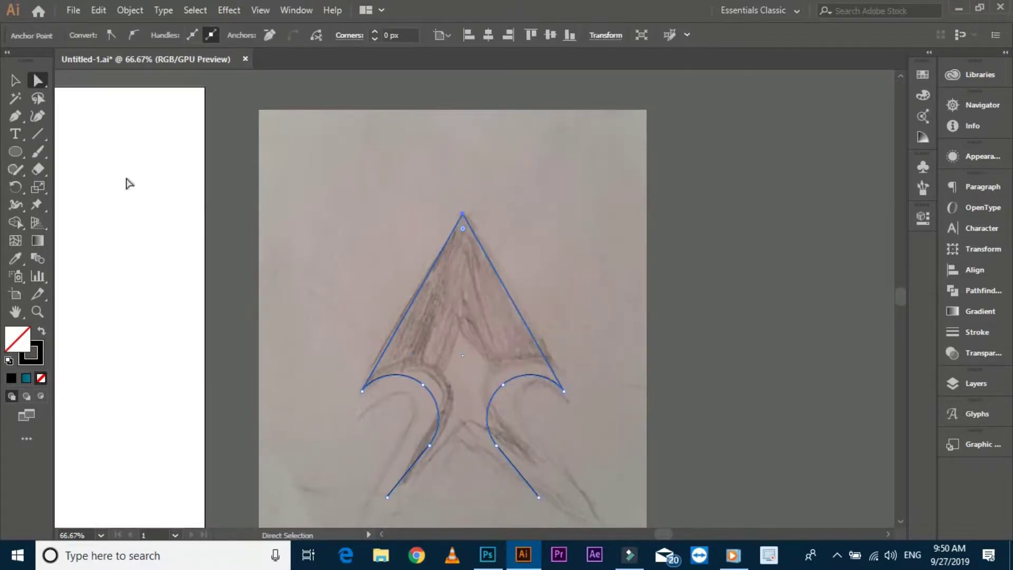
{"action": "key", "text": "v"}
{"action": "left_click", "coordinate": [453, 200]}
{"action": "scroll", "coordinate": [433, 350], "scroll_direction": "up", "scroll_amount": 2}
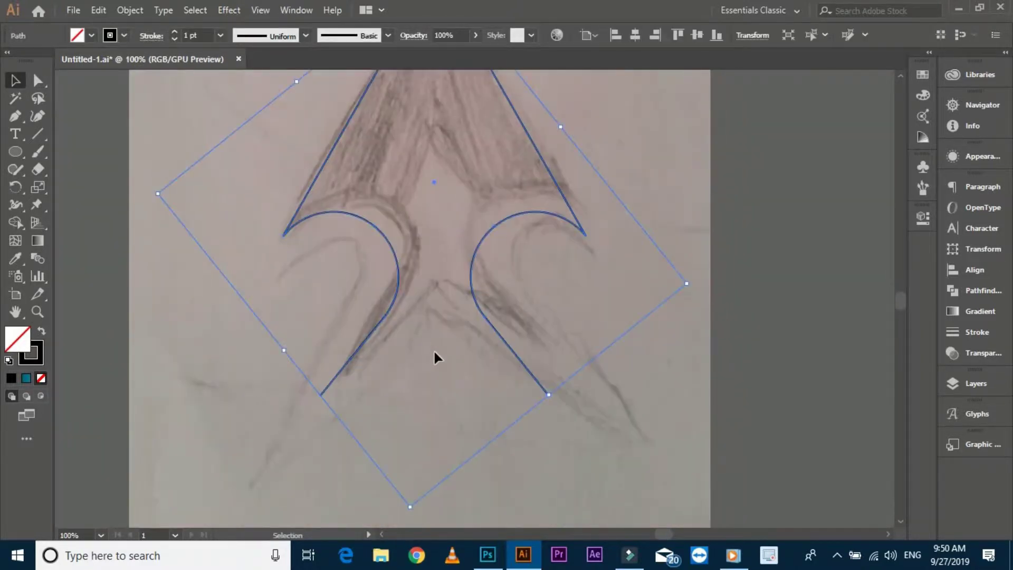
Close the outline's open bottom between the lower-left end and lower-right arm tip.
{"action": "left_click", "coordinate": [135, 304]}
{"action": "left_click", "coordinate": [321, 395]}
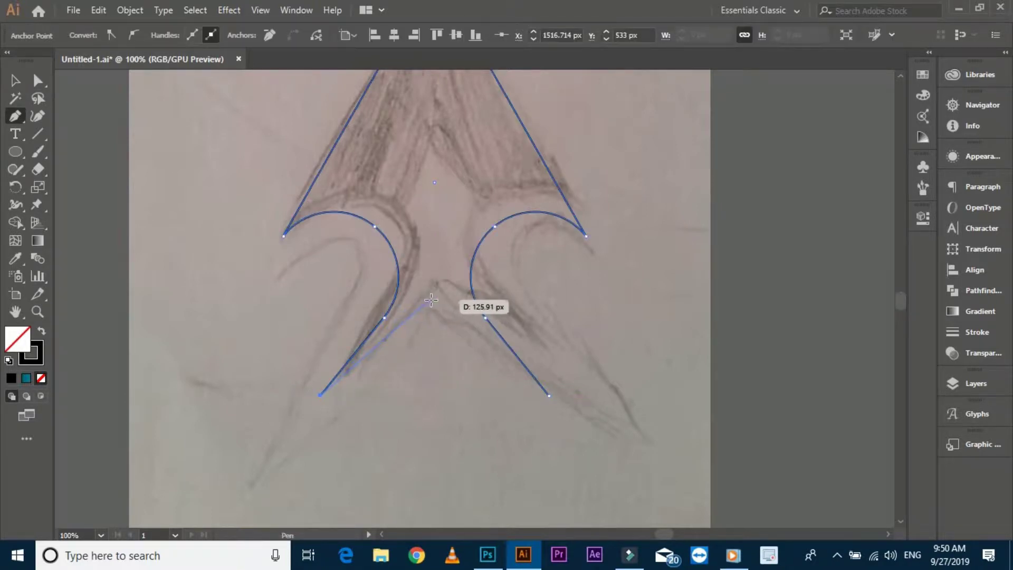
{"action": "left_click", "coordinate": [548, 394]}
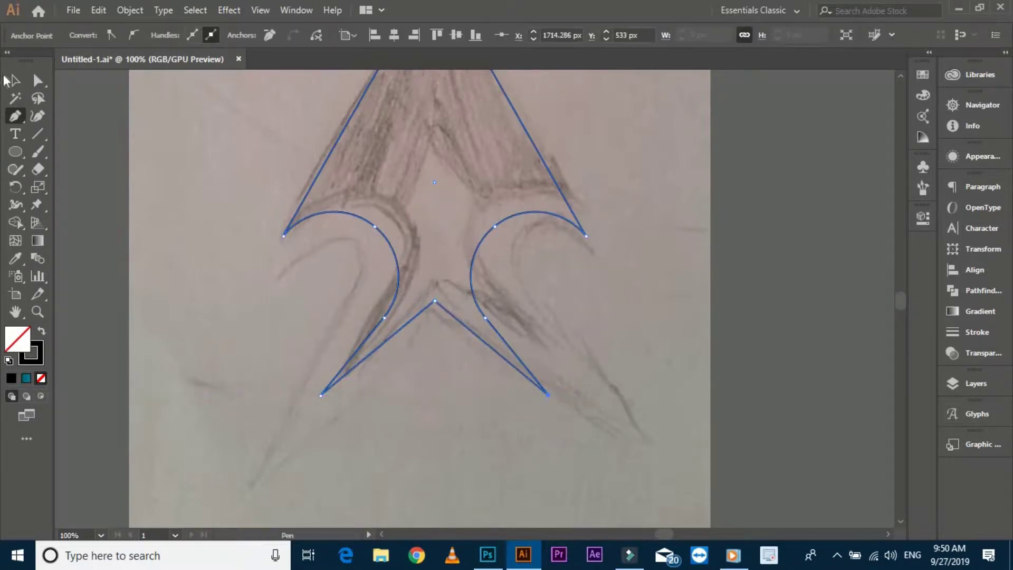
{"action": "key", "text": "v"}
{"action": "scroll", "coordinate": [174, 363], "scroll_direction": "right", "scroll_amount": 1}
Fill the arrowhead solid black and pull its bottom notch point lower.
{"action": "left_click", "coordinate": [41, 332]}
{"action": "left_click", "coordinate": [214, 350]}
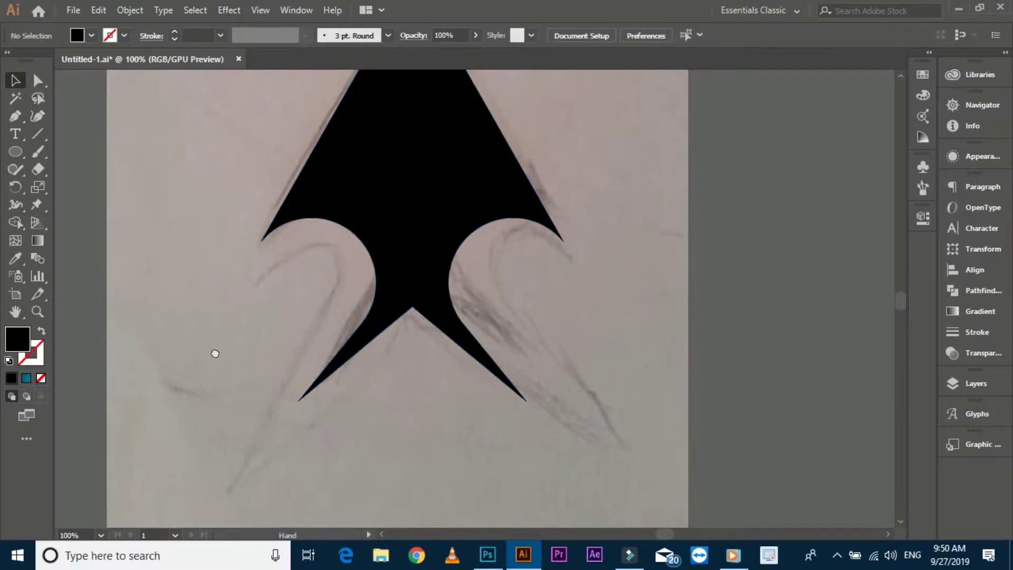
{"action": "scroll", "coordinate": [265, 359], "scroll_direction": "left", "scroll_amount": 2}
{"action": "left_click", "coordinate": [452, 338]}
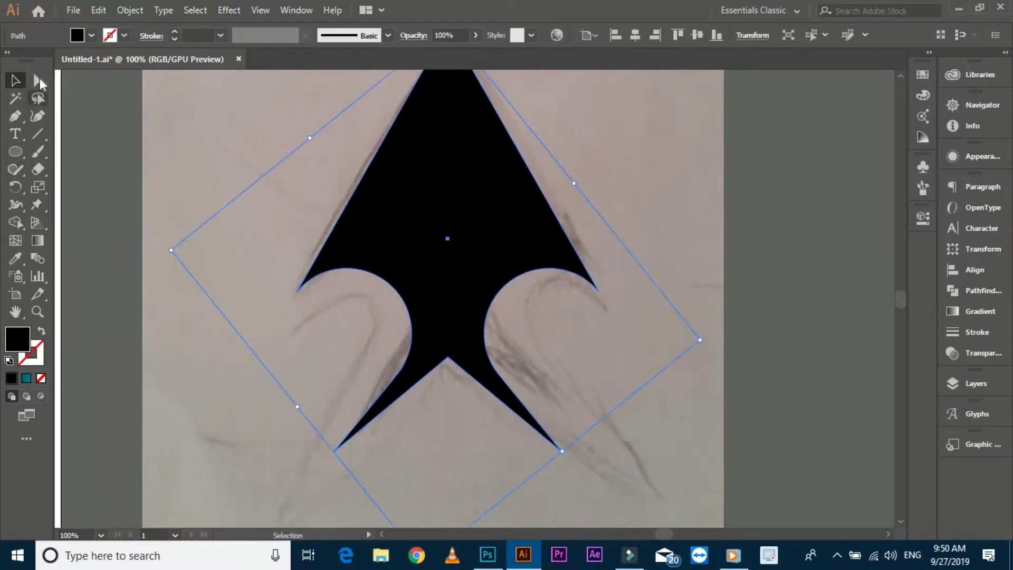
{"action": "key", "text": "a"}
{"action": "left_click_drag", "start_coordinate": [449, 359], "coordinate": [448, 389]}
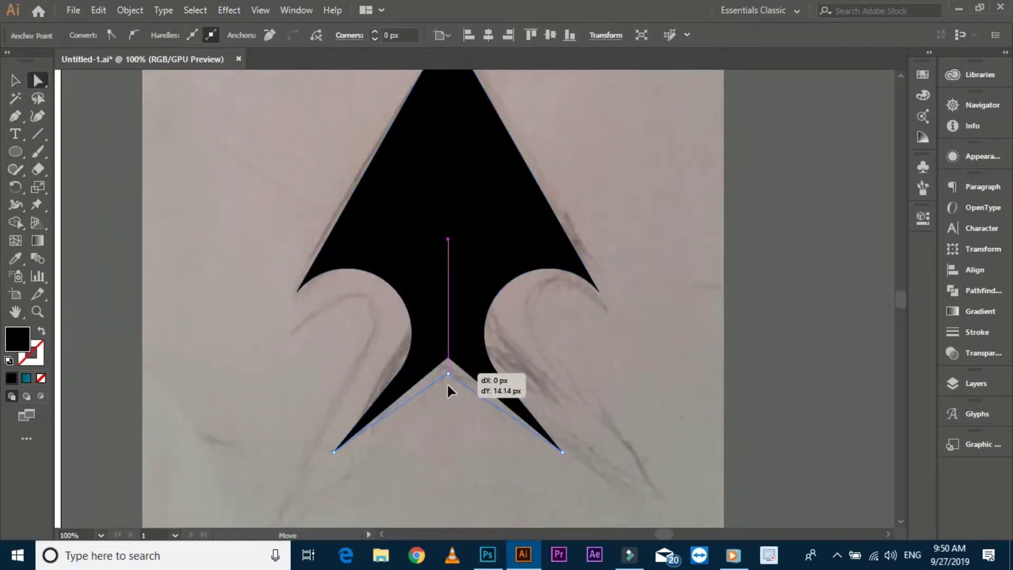
{"action": "left_click", "coordinate": [499, 350]}
Raise the bottom notch and both arm tips slightly with Shift+Up nudges.
{"action": "scroll", "coordinate": [523, 396], "scroll_direction": "right", "scroll_amount": 2}
{"action": "left_click_drag", "start_coordinate": [280, 351], "coordinate": [457, 416]}
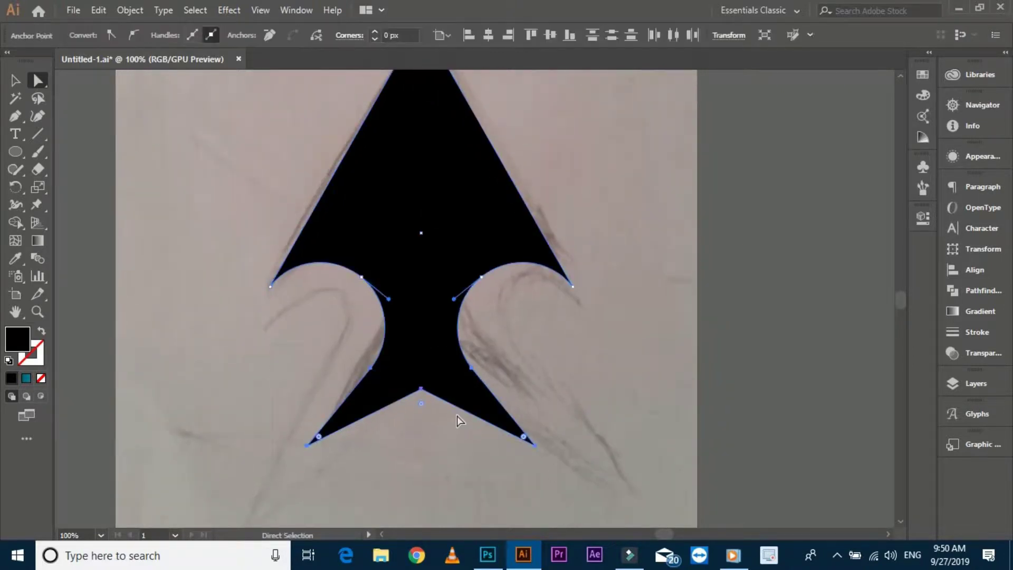
{"action": "key", "text": "shift+Up"}
{"action": "left_click", "coordinate": [512, 355]}
{"action": "left_click_drag", "start_coordinate": [511, 355], "coordinate": [498, 353]}
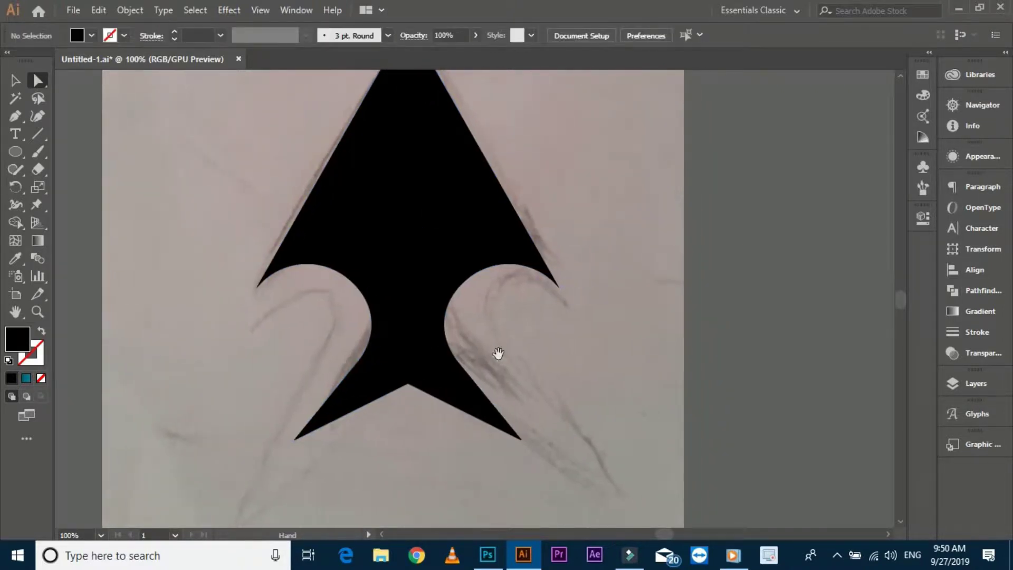
{"action": "scroll", "coordinate": [491, 365], "scroll_direction": "up", "scroll_amount": 4}
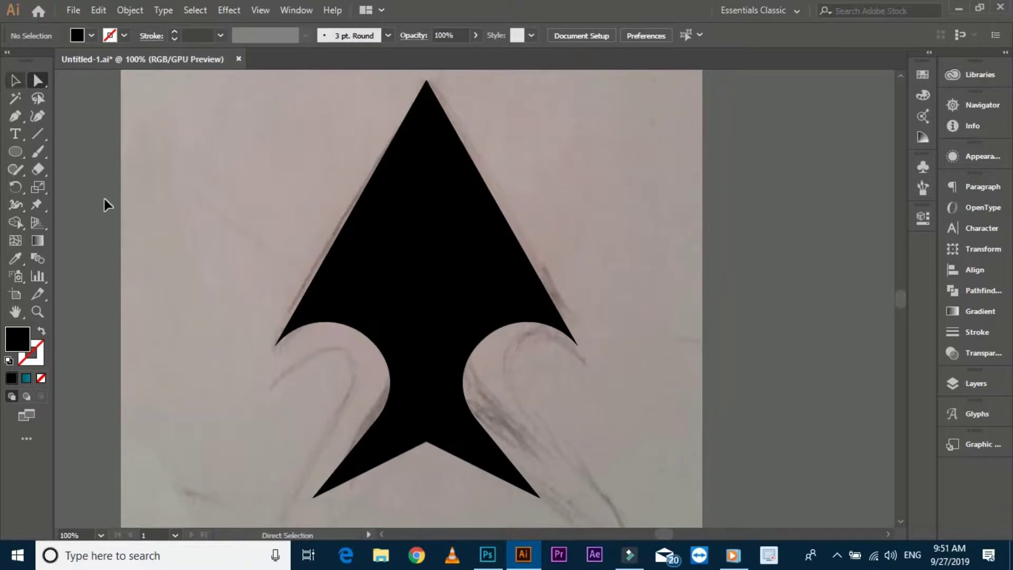
{"action": "left_click", "coordinate": [14, 81]}
{"action": "left_click", "coordinate": [369, 339]}
{"action": "left_click", "coordinate": [184, 347]}
Fine-tune the bottom notch point's position a little higher.
{"action": "scroll", "coordinate": [180, 327], "scroll_direction": "up", "scroll_amount": 3}
{"action": "scroll", "coordinate": [208, 294], "scroll_direction": "down", "scroll_amount": 2}
{"action": "scroll", "coordinate": [207, 293], "scroll_direction": "down", "scroll_amount": 1}
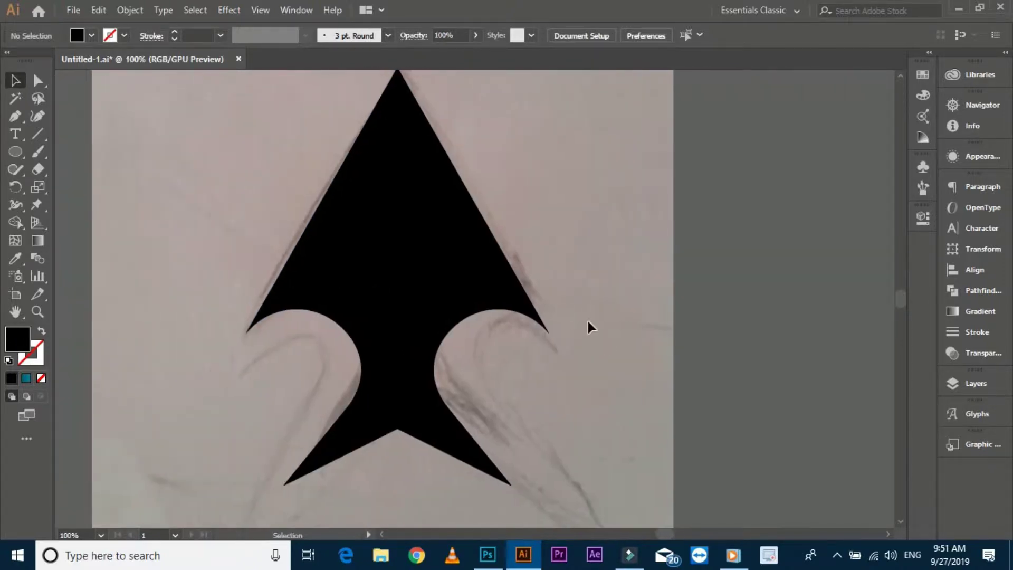
{"action": "scroll", "coordinate": [587, 319], "scroll_direction": "up", "scroll_amount": 3}
{"action": "scroll", "coordinate": [587, 319], "scroll_direction": "down", "scroll_amount": 4}
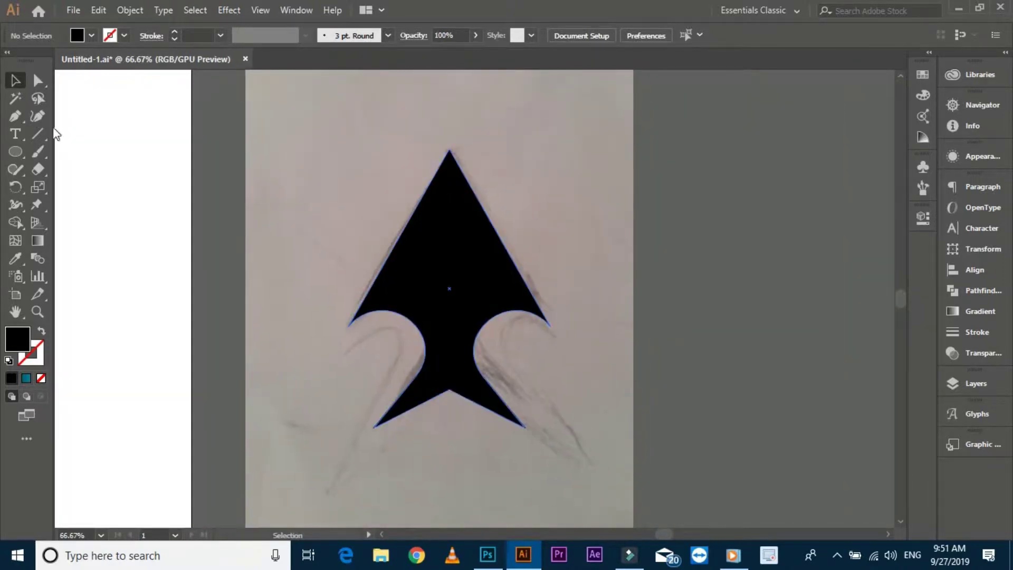
{"action": "left_click", "coordinate": [37, 80]}
{"action": "left_click_drag", "start_coordinate": [449, 390], "coordinate": [448, 384]}
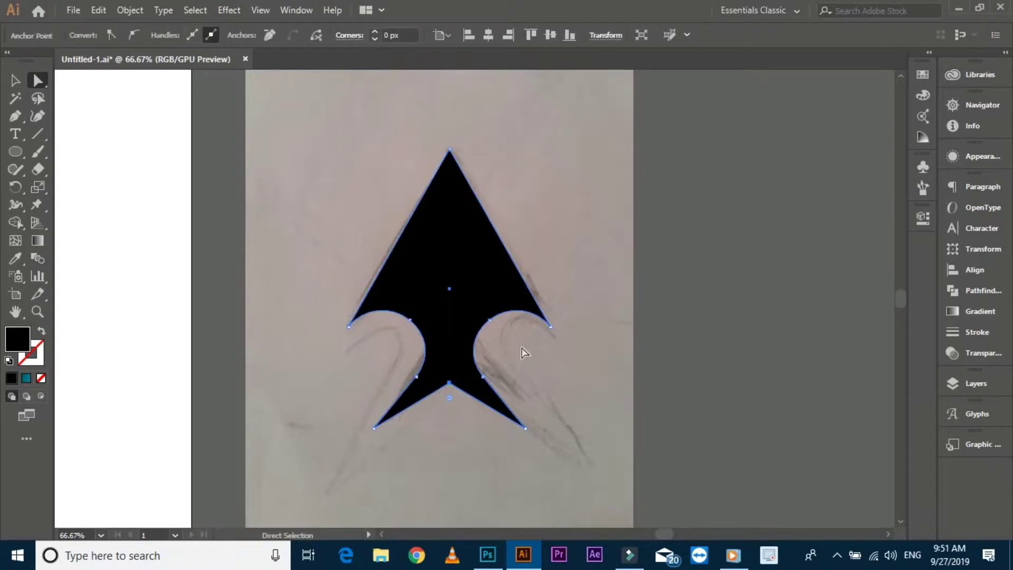
{"action": "left_click", "coordinate": [515, 375]}
{"action": "left_click", "coordinate": [11, 82]}
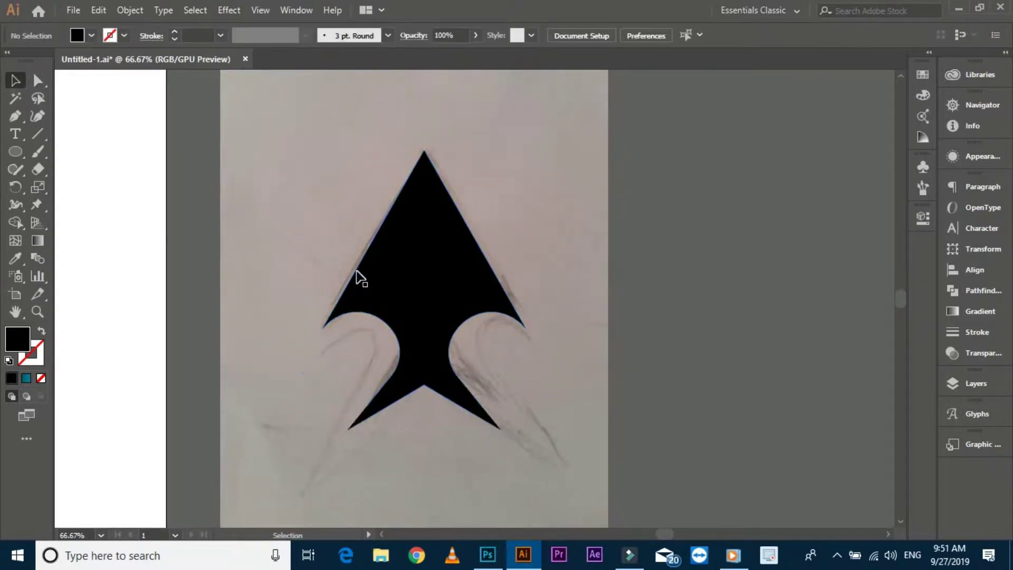
{"action": "left_click", "coordinate": [17, 118]}
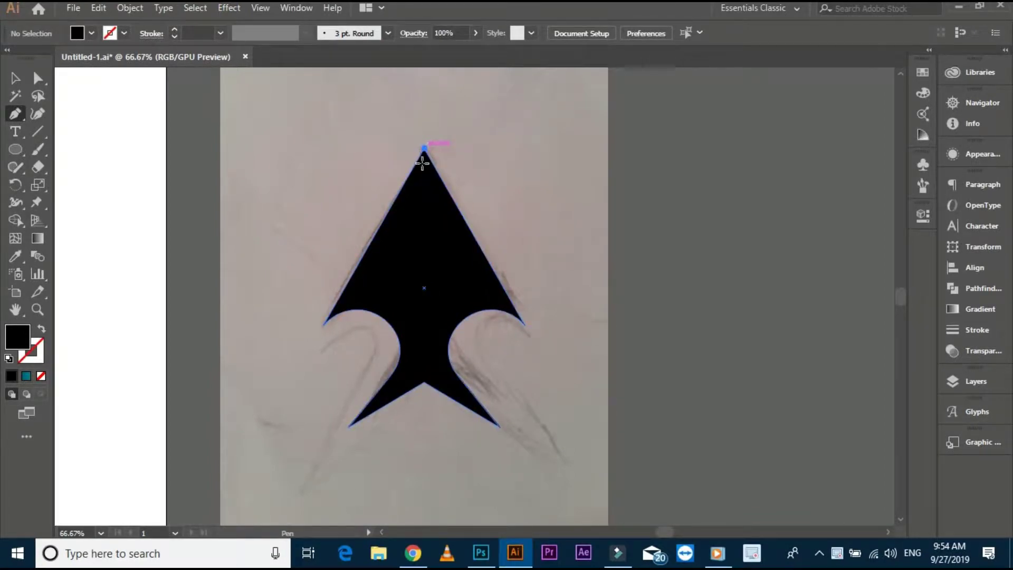
Draw a polygon over the arrowhead's upper-left and trim it to the arrow with Shape Builder.
{"action": "left_click", "coordinate": [424, 148]}
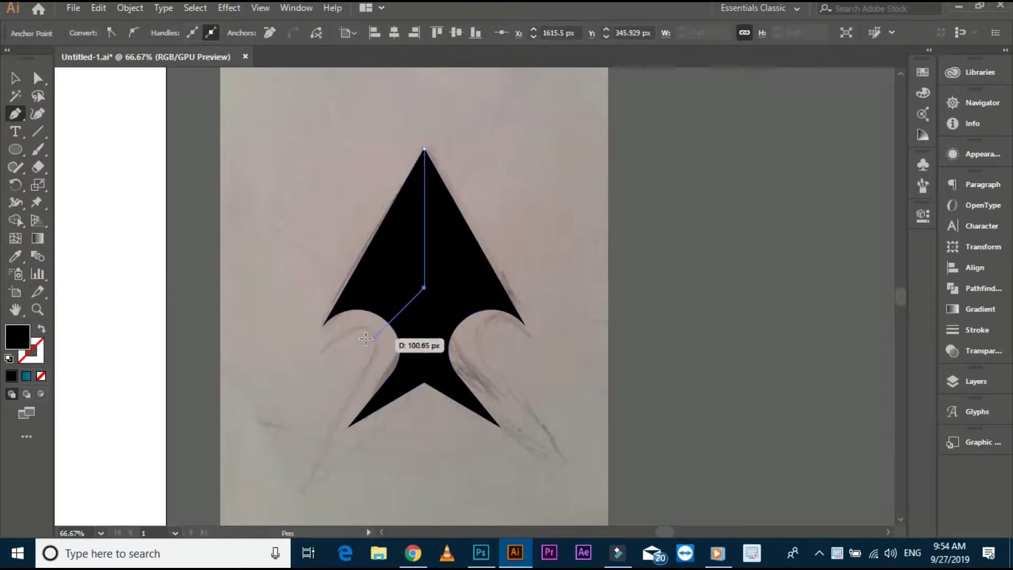
{"action": "left_click", "coordinate": [338, 374]}
{"action": "left_click", "coordinate": [268, 354]}
{"action": "left_click", "coordinate": [269, 251]}
{"action": "left_click", "coordinate": [323, 184]}
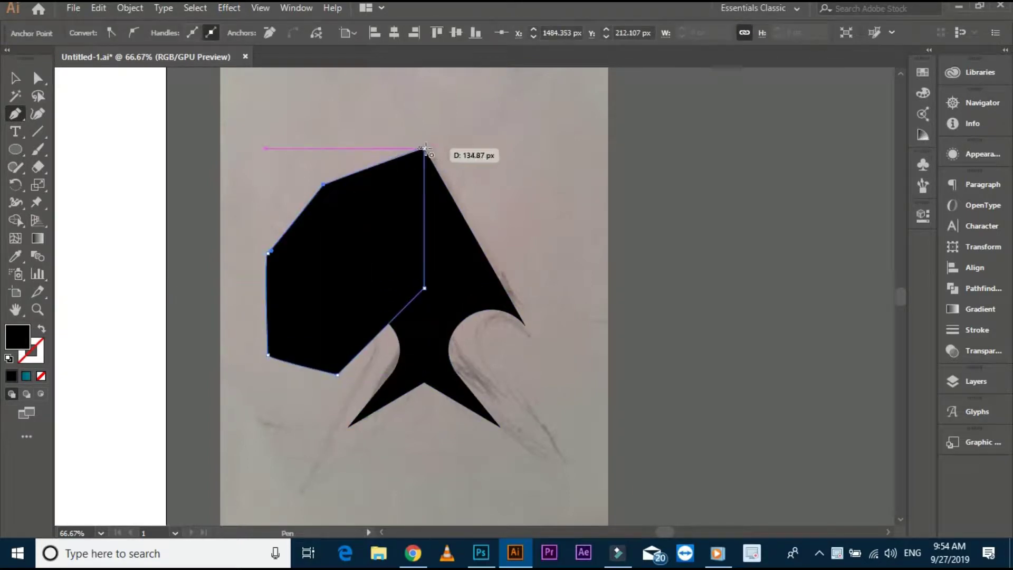
{"action": "left_click", "coordinate": [15, 78]}
{"action": "left_click_drag", "start_coordinate": [254, 141], "coordinate": [533, 438]}
{"action": "key", "text": "shift+m"}
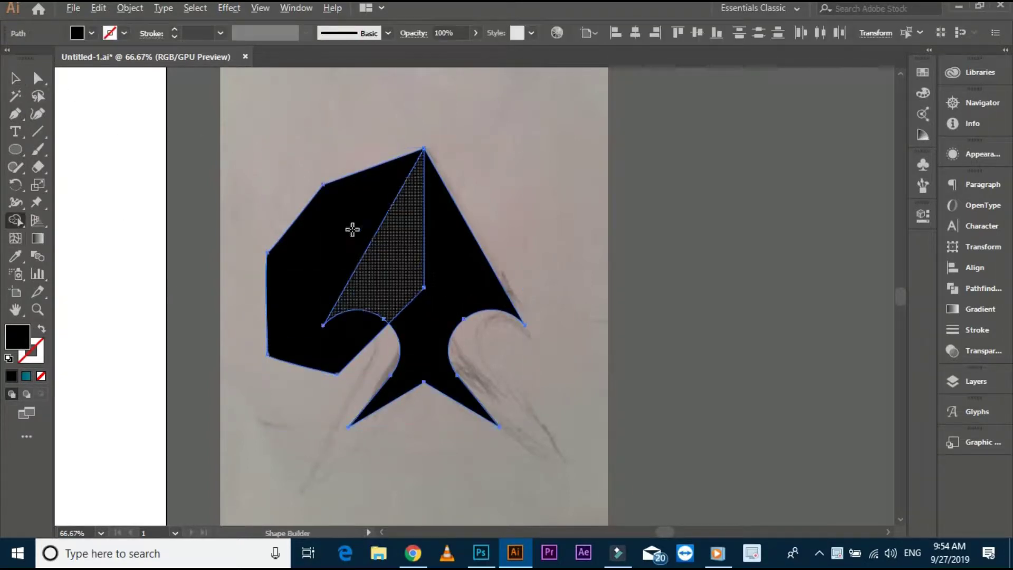
{"action": "left_click", "coordinate": [351, 229], "text": "alt"}
Fill the upper-left facet with dark grey #666666.
{"action": "left_click", "coordinate": [15, 78]}
{"action": "left_click", "coordinate": [351, 253]}
{"action": "double_click", "coordinate": [17, 336]}
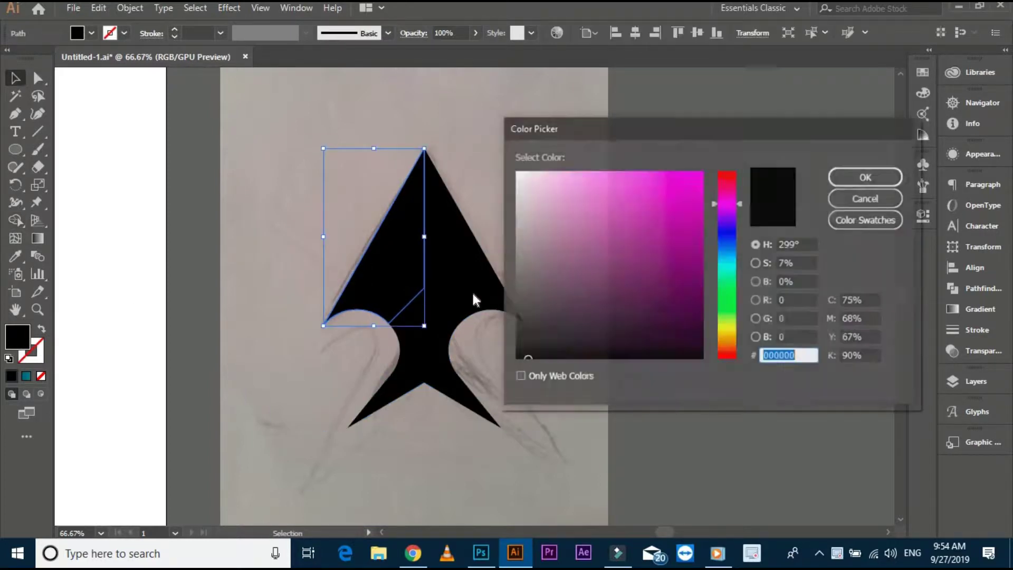
{"action": "type", "text": "666666"}
{"action": "left_click", "coordinate": [866, 176]}
Reflect a copy of the grey facet and move it to the arrow's right side.
{"action": "right_click", "coordinate": [410, 221]}
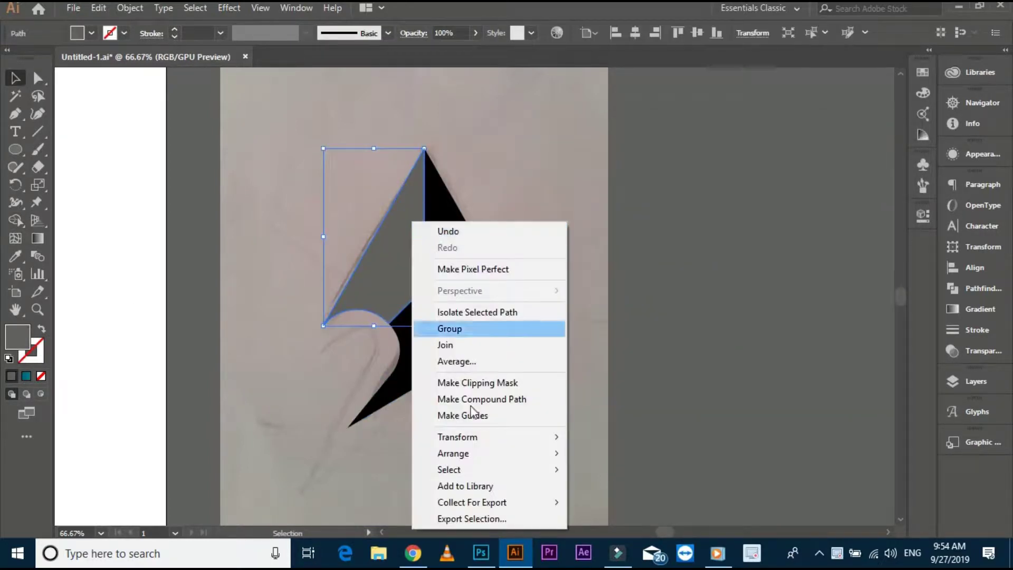
{"action": "left_click", "coordinate": [607, 357]}
{"action": "left_click", "coordinate": [836, 340]}
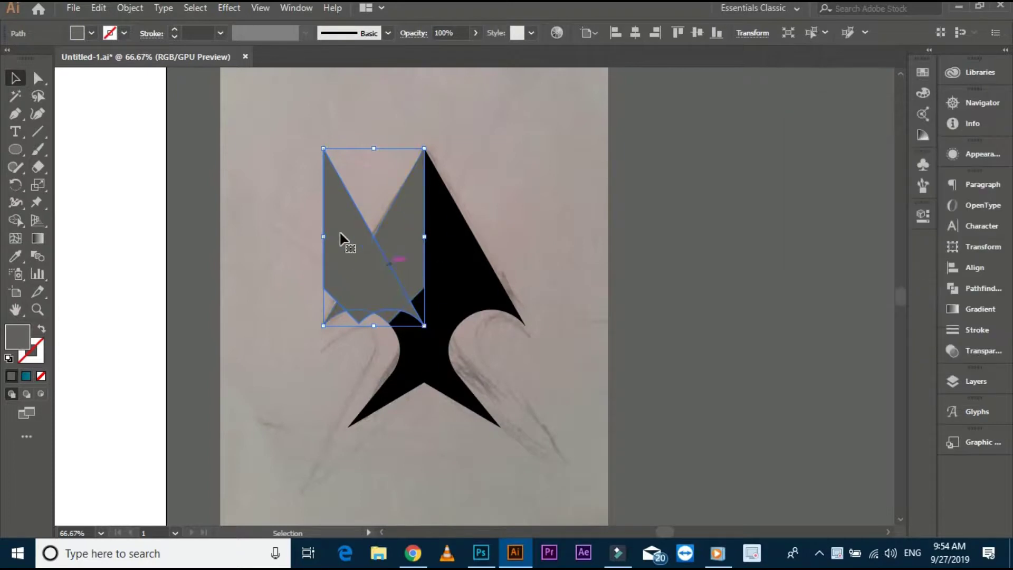
{"action": "mouse_move", "coordinate": [344, 237]}
{"action": "left_mouse_down"}
{"action": "mouse_move", "coordinate": [454, 235]}
{"action": "mouse_move", "coordinate": [434, 235]}
{"action": "left_mouse_up"}
{"action": "left_click", "coordinate": [443, 332]}
Fill the right facet with lighter grey #999999.
{"action": "scroll", "coordinate": [443, 333], "scroll_direction": "up", "scroll_amount": 2}
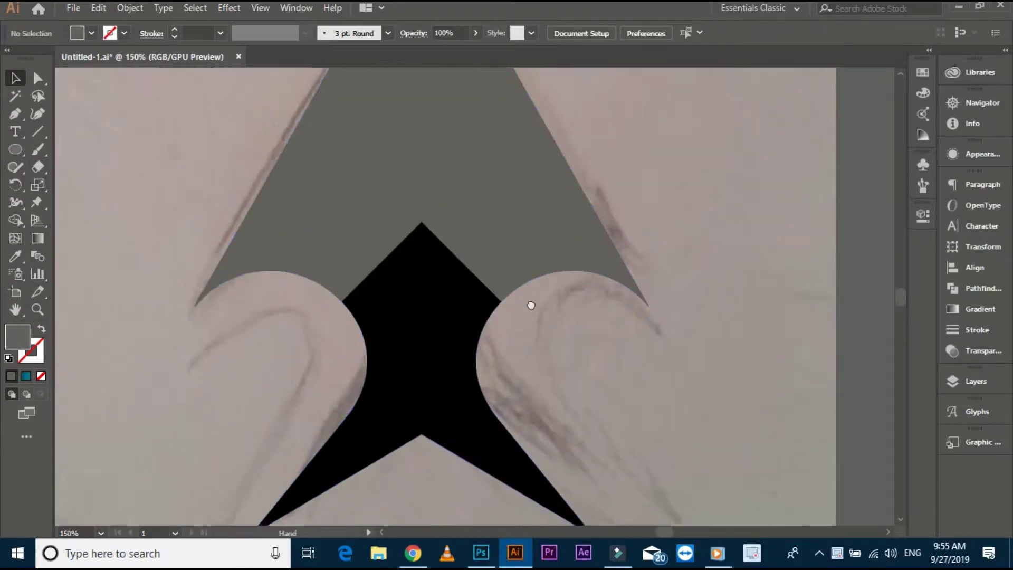
{"action": "left_click", "coordinate": [498, 169]}
{"action": "double_click", "coordinate": [17, 336]}
{"action": "type", "text": "999999"}
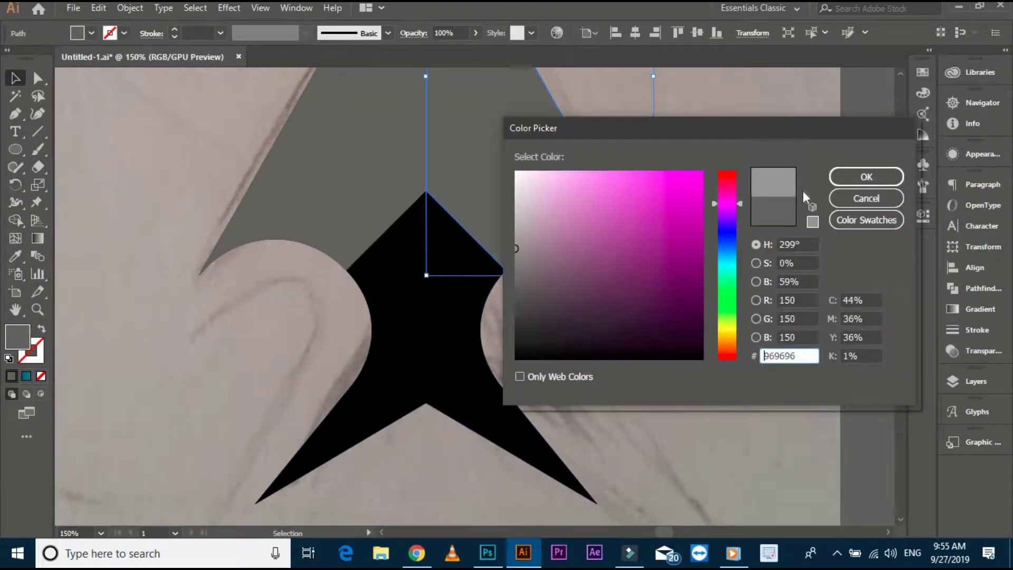
{"action": "left_click", "coordinate": [865, 176]}
{"action": "left_click", "coordinate": [723, 137]}
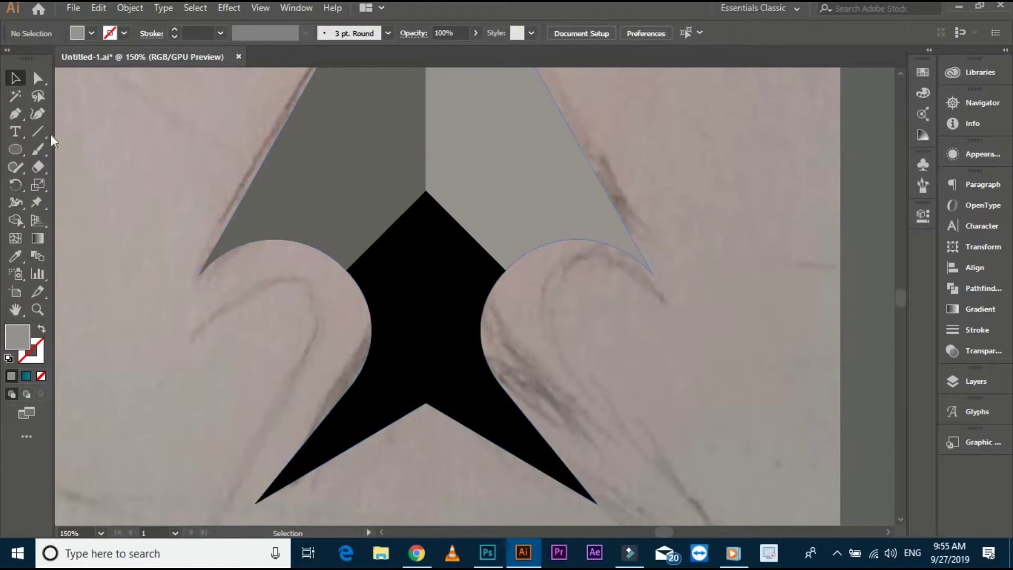
Start the grey centre polygon at the left inner corner, facet meeting point and right inner corner.
{"action": "left_click", "coordinate": [346, 269]}
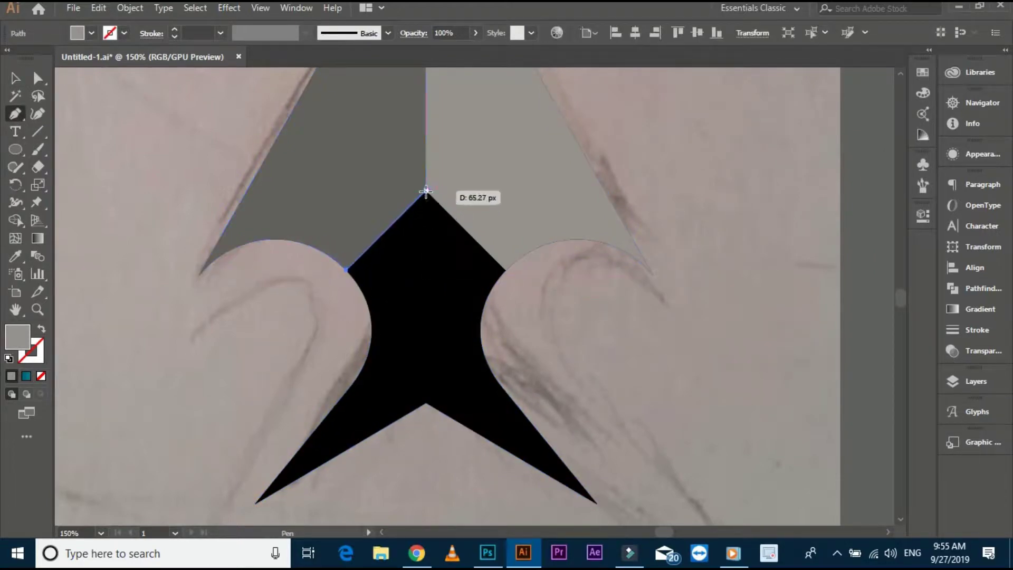
{"action": "left_click", "coordinate": [448, 214]}
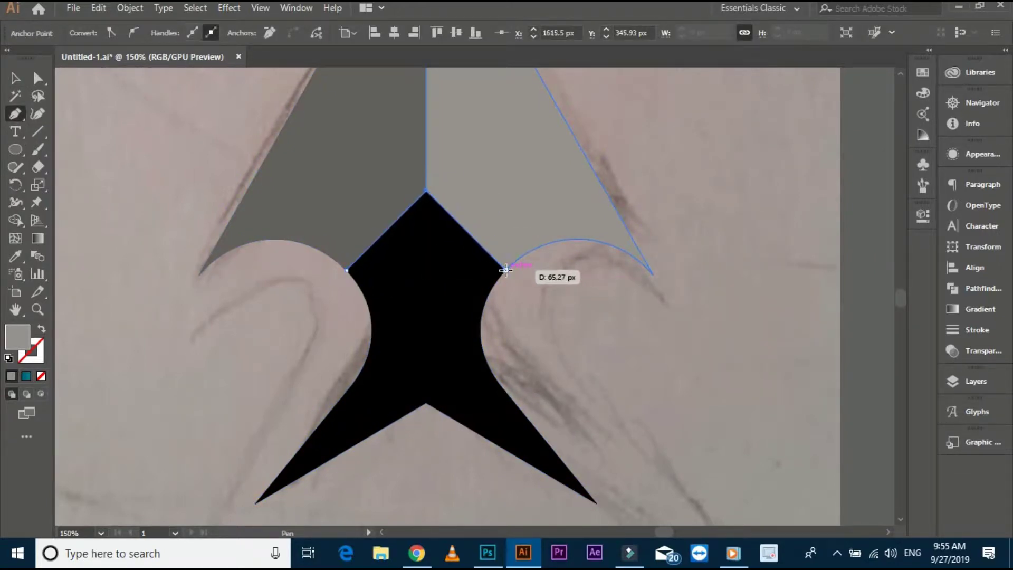
{"action": "left_click", "coordinate": [506, 270]}
{"action": "left_click_drag", "start_coordinate": [505, 333], "coordinate": [502, 391]}
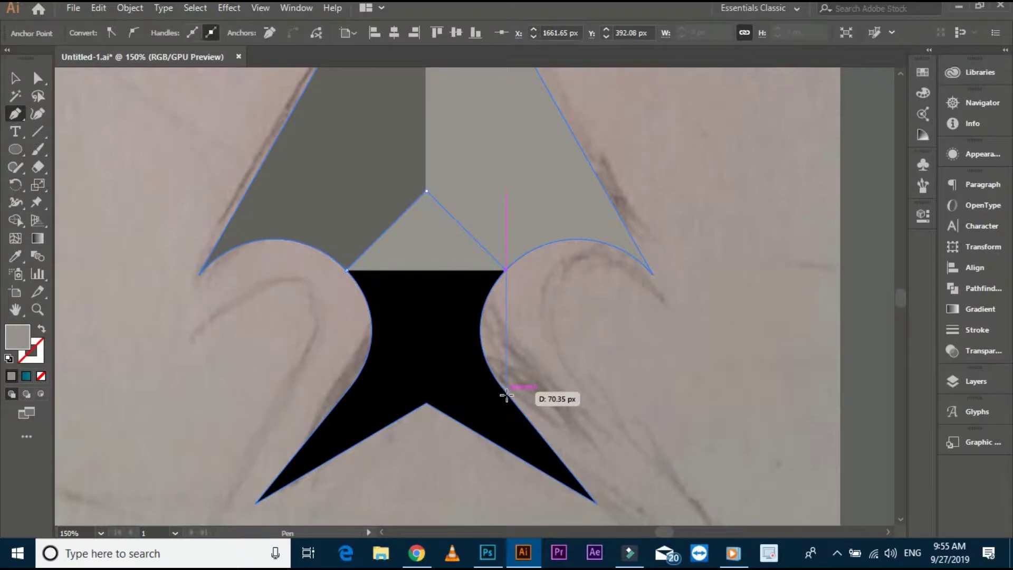
{"action": "left_click", "coordinate": [506, 392]}
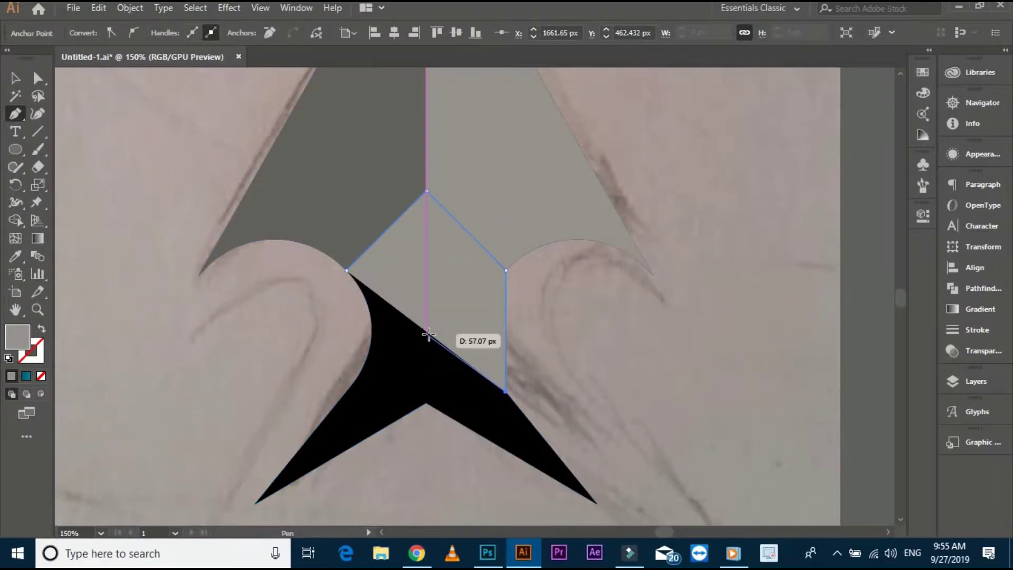
{"action": "left_click_drag", "start_coordinate": [383, 363], "coordinate": [373, 373]}
{"action": "key", "text": "ctrl+z"}
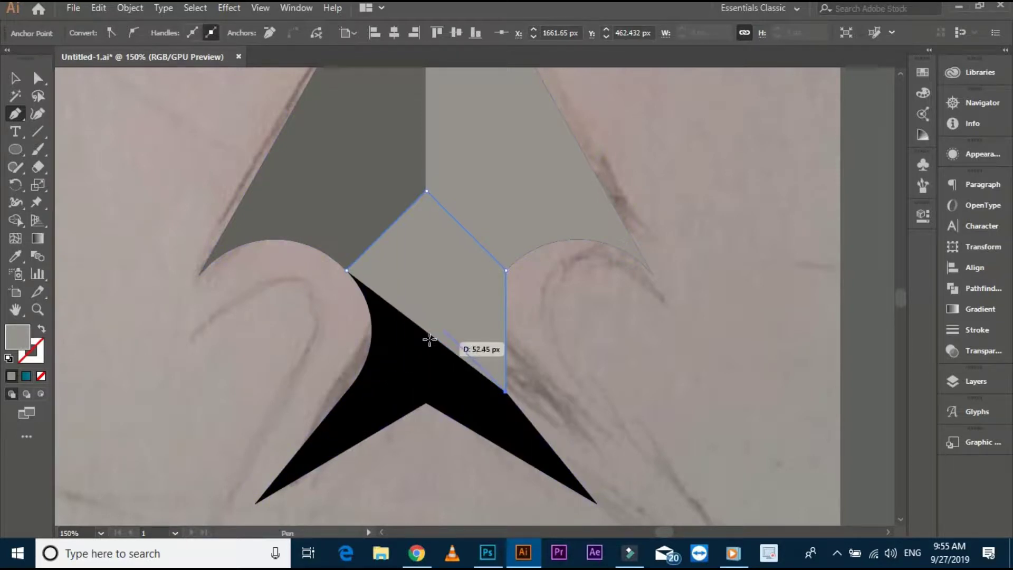
{"action": "left_click", "coordinate": [427, 317]}
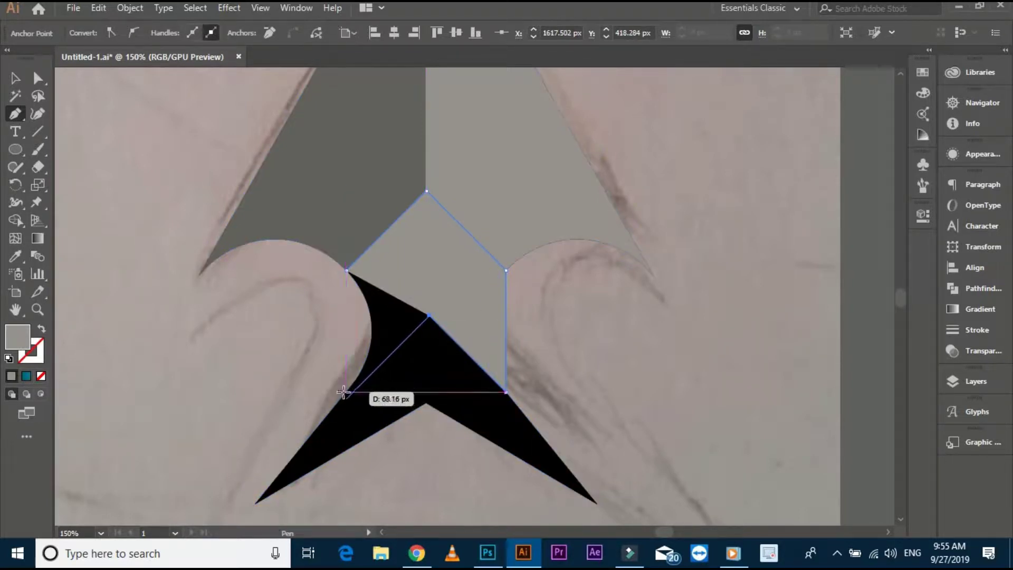
Add the base and lower-left corners and close the grey centre polygon.
{"action": "scroll", "coordinate": [339, 395], "scroll_direction": "up", "scroll_amount": 2}
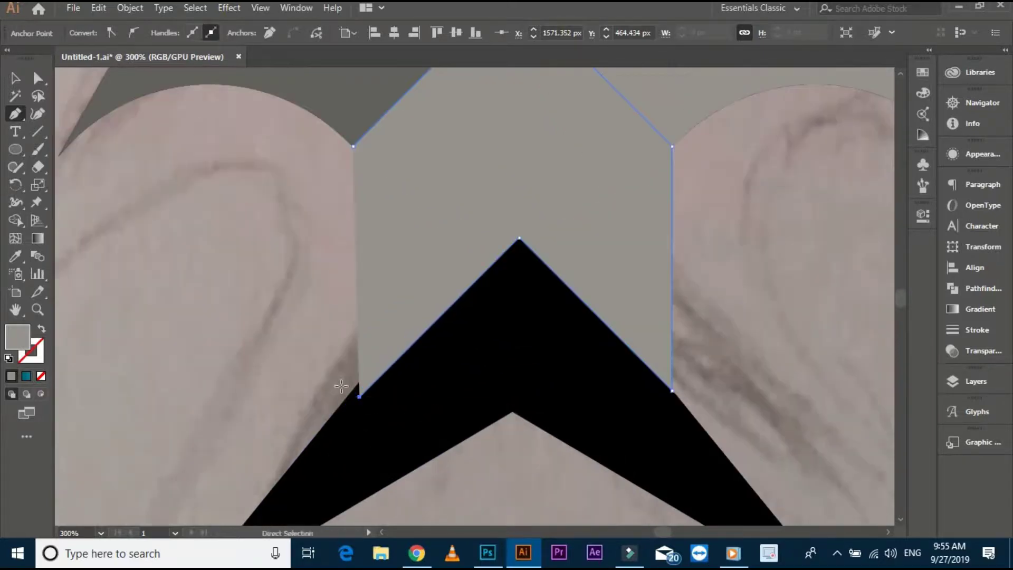
{"action": "scroll", "coordinate": [469, 320], "scroll_direction": "up", "scroll_amount": 2}
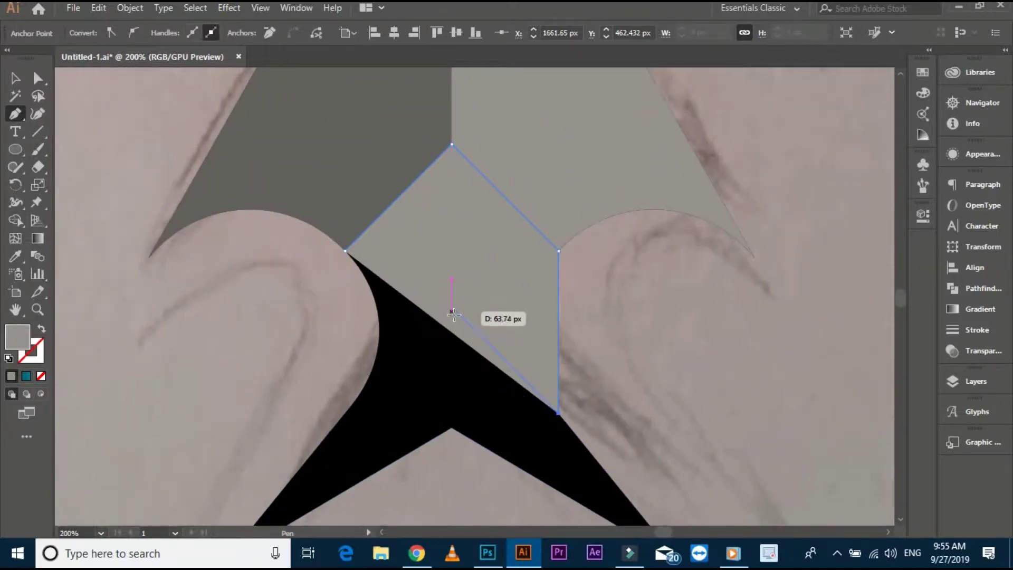
{"action": "left_click", "coordinate": [455, 312]}
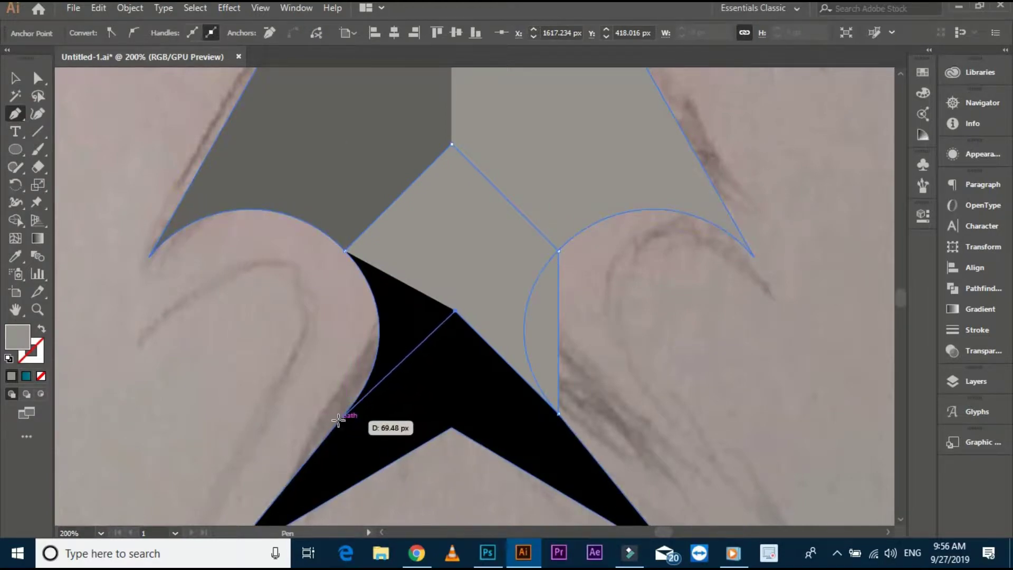
{"action": "left_click", "coordinate": [345, 413]}
{"action": "left_click", "coordinate": [309, 406]}
{"action": "left_click", "coordinate": [307, 335]}
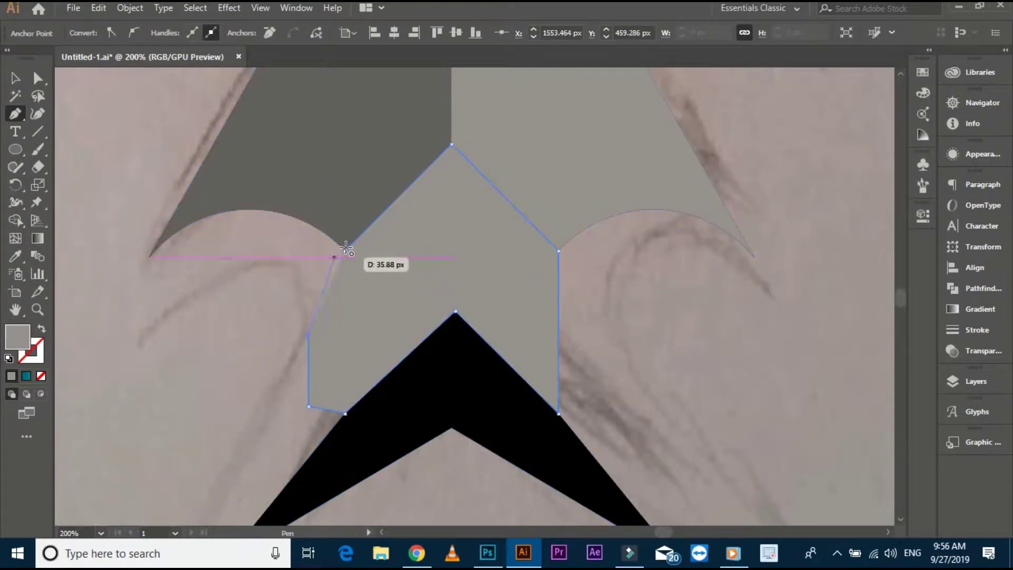
Select all and cut the circle overlaps out of the polygon with Shape Builder.
{"action": "left_click", "coordinate": [15, 78]}
{"action": "key", "text": "ctrl+a"}
{"action": "left_click", "coordinate": [15, 220]}
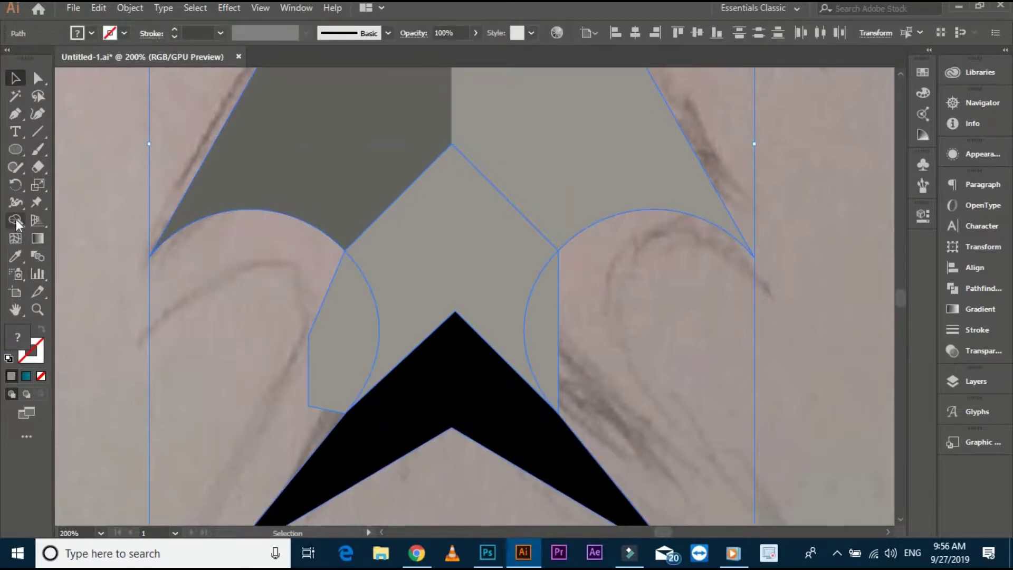
{"action": "left_click_drag", "start_coordinate": [343, 327], "coordinate": [257, 281]}
Recentre the view on the logo and select the large background sketch shape.
{"action": "left_click", "coordinate": [150, 342]}
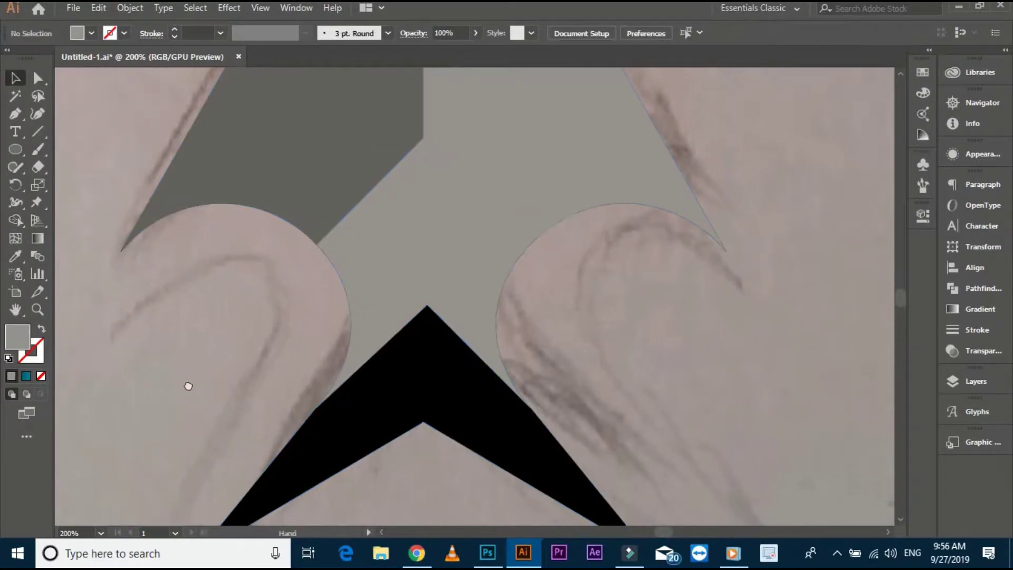
{"action": "scroll", "coordinate": [521, 375], "scroll_direction": "up", "scroll_amount": 2}
{"action": "scroll", "coordinate": [557, 378], "scroll_direction": "down", "scroll_amount": 2}
{"action": "scroll", "coordinate": [557, 379], "scroll_direction": "down", "scroll_amount": 2}
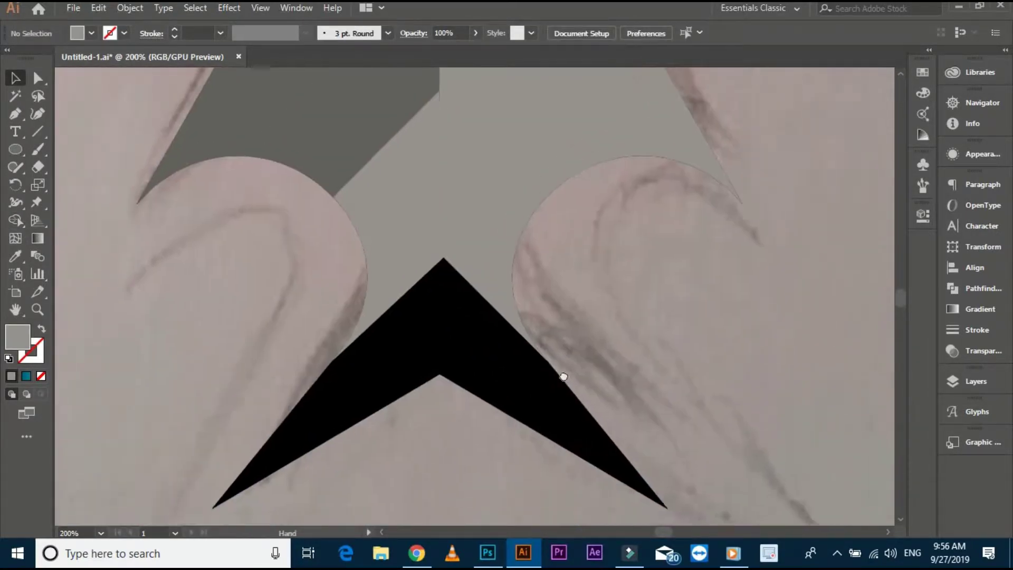
{"action": "scroll", "coordinate": [475, 316], "scroll_direction": "up", "scroll_amount": 3}
{"action": "left_click_drag", "start_coordinate": [556, 316], "coordinate": [565, 243]}
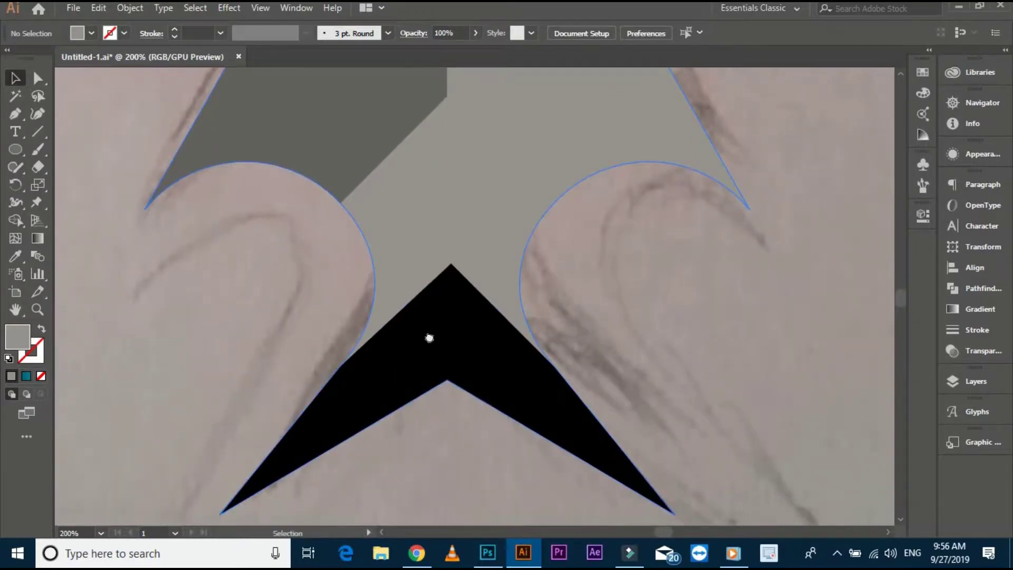
{"action": "scroll", "coordinate": [429, 338], "scroll_direction": "up", "scroll_amount": 3}
{"action": "scroll", "coordinate": [474, 236], "scroll_direction": "down", "scroll_amount": 3}
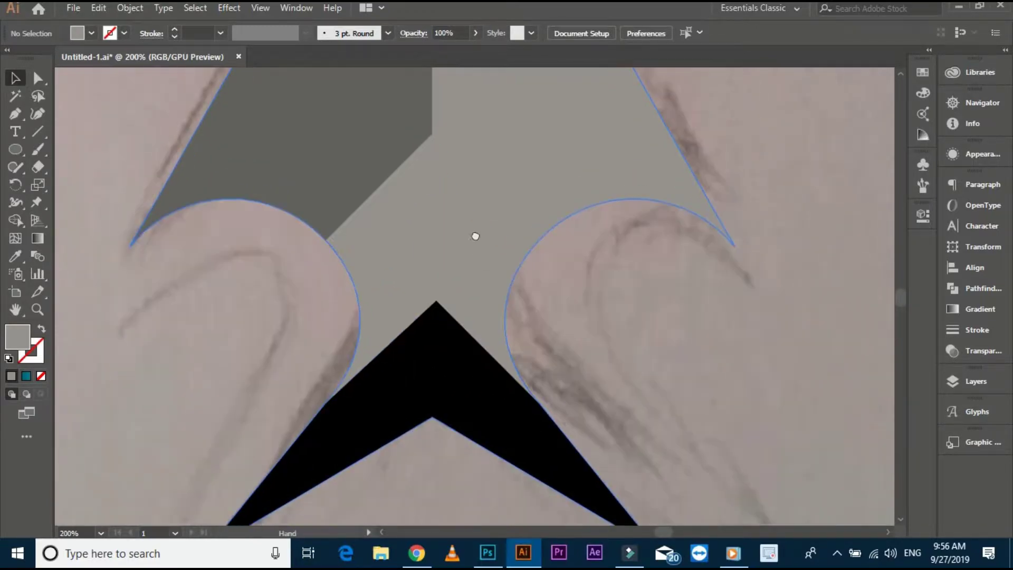
{"action": "left_click", "coordinate": [275, 360]}
Start a new Pen outline around the chevron, tracing its left arm.
{"action": "key", "text": "ctrl+shift+a"}
{"action": "key", "text": "p"}
{"action": "scroll", "coordinate": [450, 239], "scroll_direction": "down", "scroll_amount": 1}
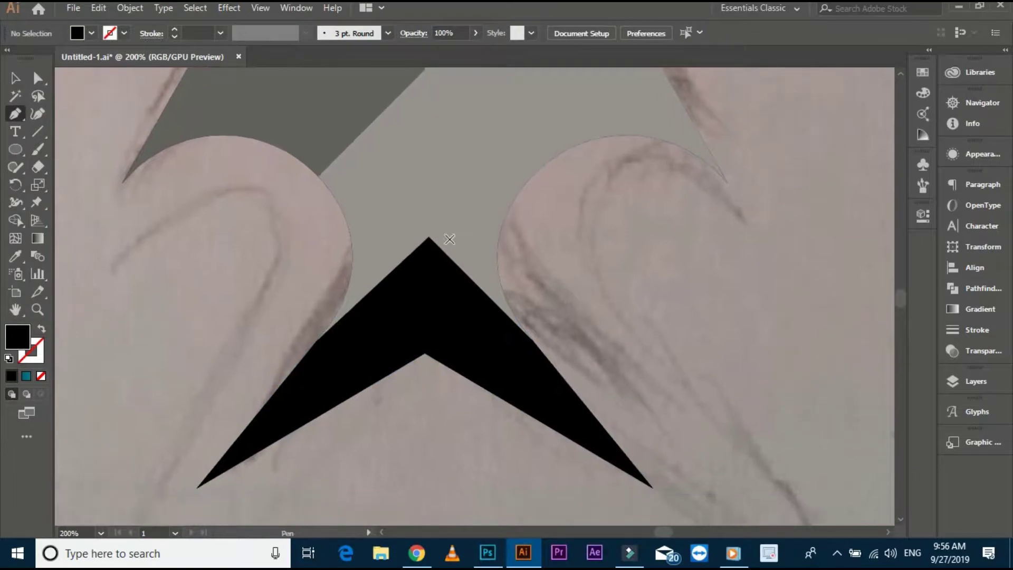
{"action": "left_click", "coordinate": [317, 338]}
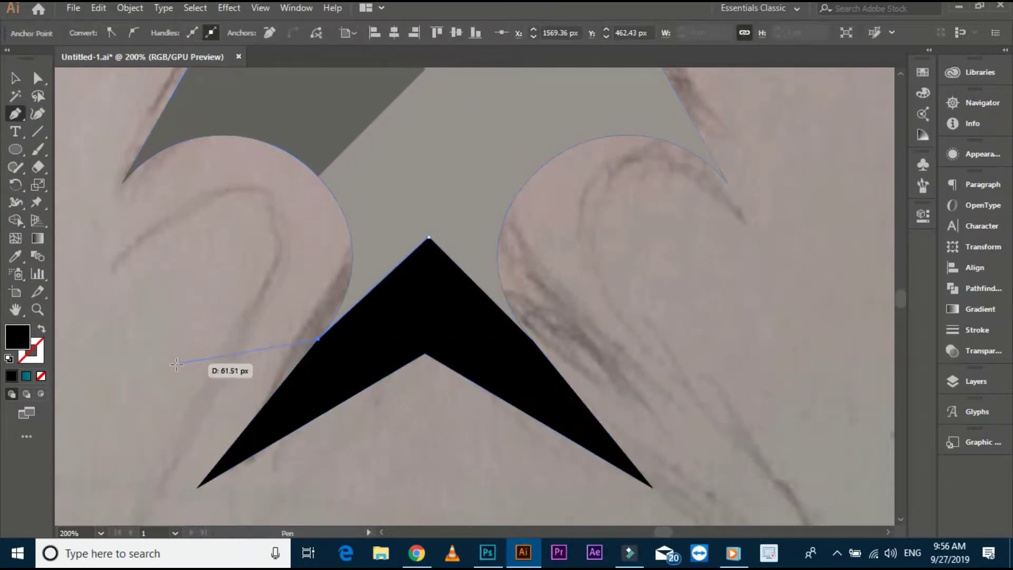
{"action": "left_click", "coordinate": [136, 484]}
{"action": "left_click", "coordinate": [188, 521]}
{"action": "left_click", "coordinate": [261, 498]}
{"action": "left_click", "coordinate": [396, 402]}
Trace the chevron's right side, undoing two misplaced corners, and close the outline.
{"action": "left_click", "coordinate": [490, 393]}
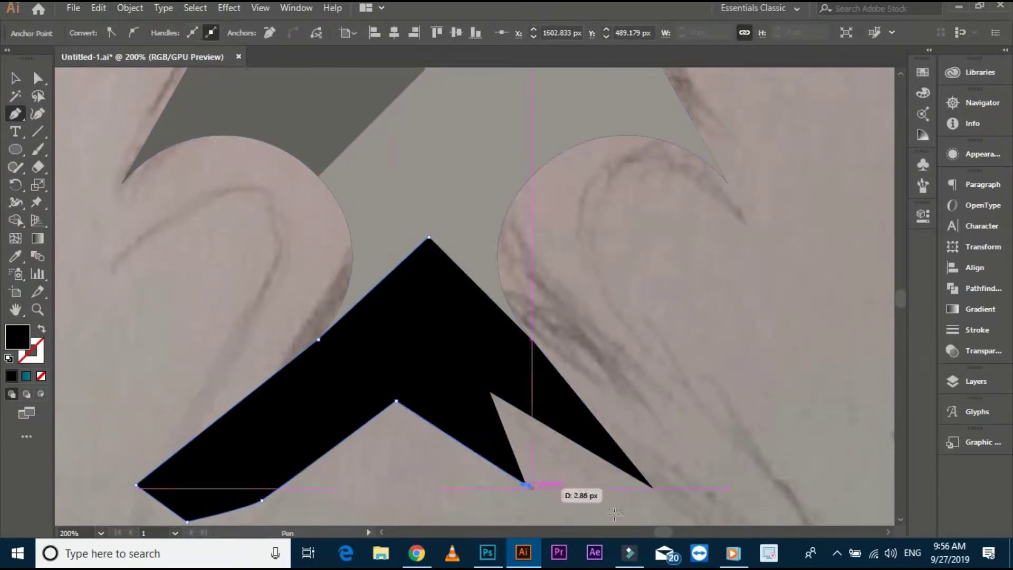
{"action": "left_click", "coordinate": [525, 484]}
{"action": "left_click", "coordinate": [727, 394]}
{"action": "left_click", "coordinate": [600, 313]}
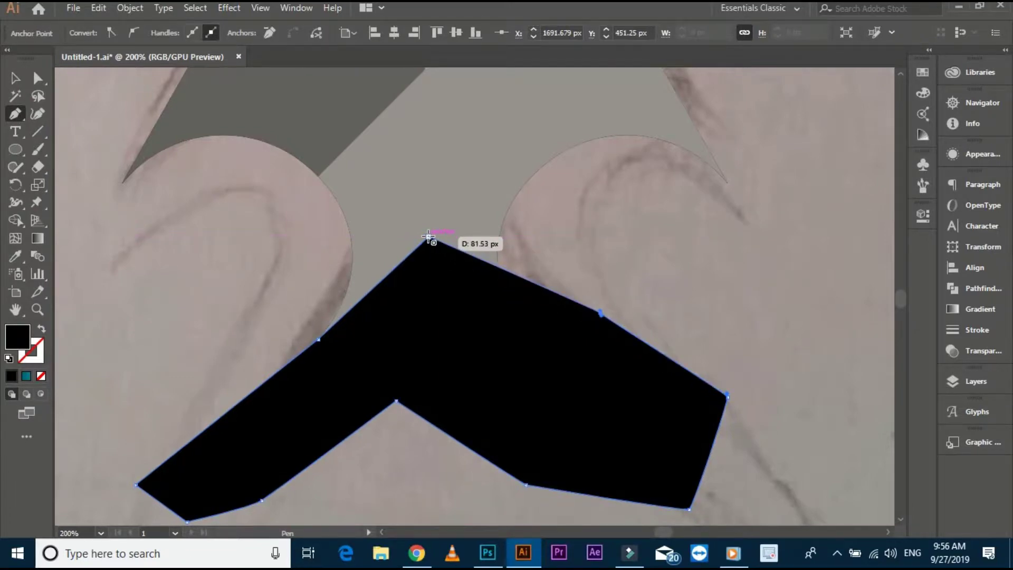
{"action": "key", "text": "ctrl+z"}
{"action": "key", "text": "ctrl+z"}
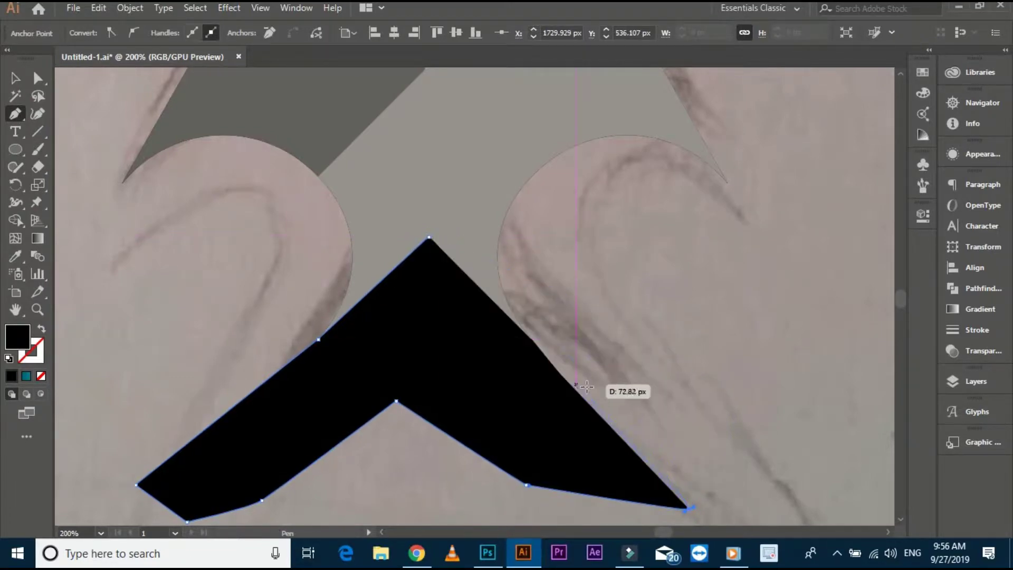
{"action": "left_click", "coordinate": [557, 359]}
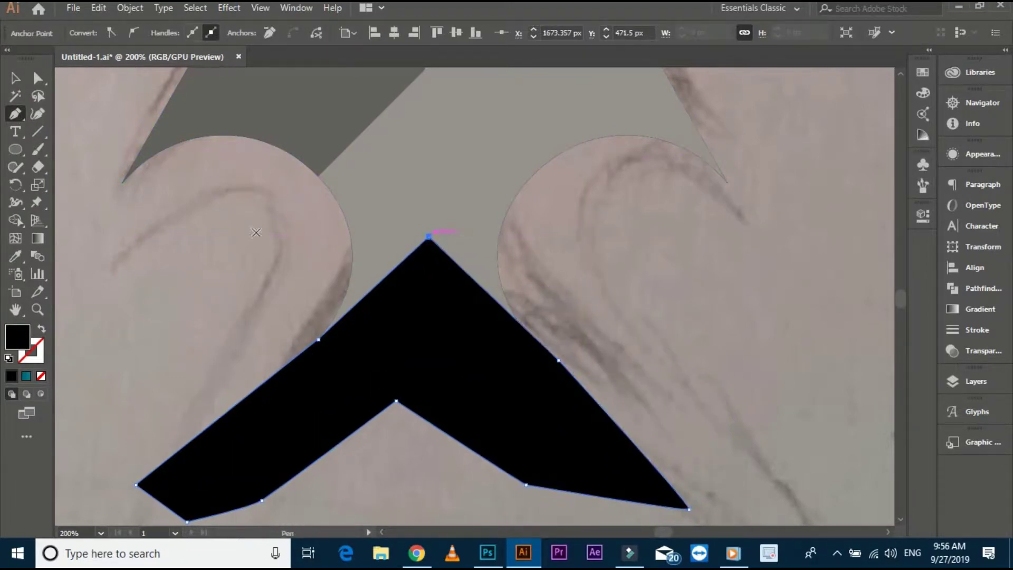
{"action": "left_click", "coordinate": [428, 236]}
Select everything and delete the outer band around the chevron with Shape Builder.
{"action": "key", "text": "v"}
{"action": "key", "text": "ctrl+a"}
{"action": "left_click", "coordinate": [16, 220]}
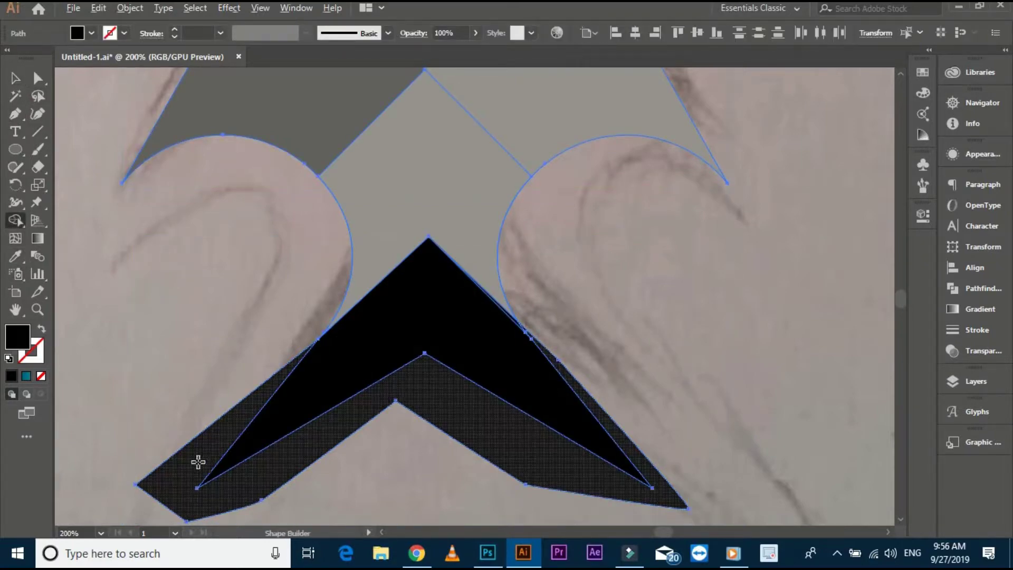
{"action": "left_click", "coordinate": [201, 465], "text": "alt"}
{"action": "left_click", "coordinate": [16, 78]}
Zoom in and select the grey centre piece and the black chevron.
{"action": "scroll", "coordinate": [515, 300], "scroll_direction": "up", "scroll_amount": 5}
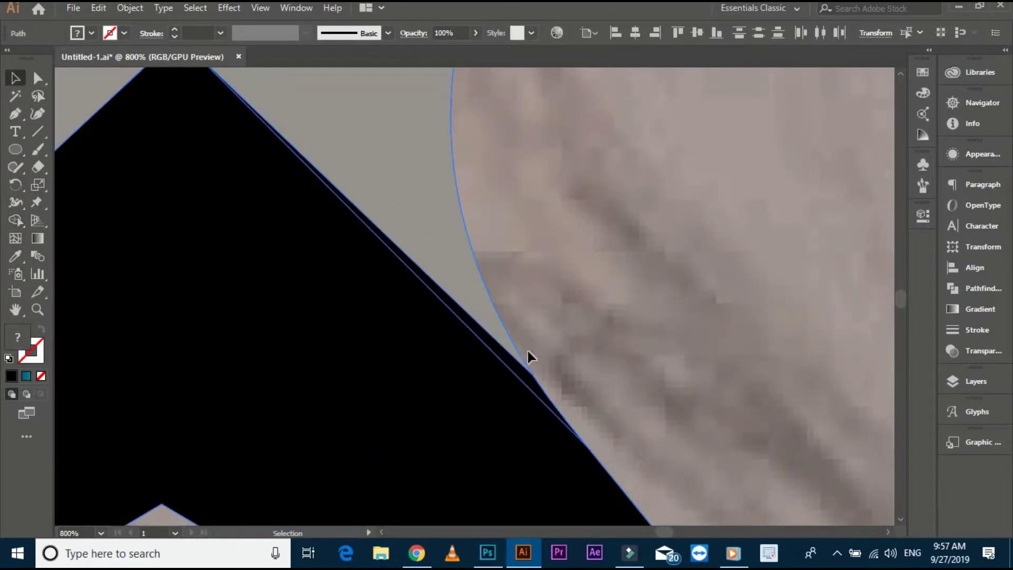
{"action": "key", "text": "ctrl+shift+a"}
{"action": "left_click", "coordinate": [523, 365]}
{"action": "scroll", "coordinate": [525, 366], "scroll_direction": "down", "scroll_amount": 1}
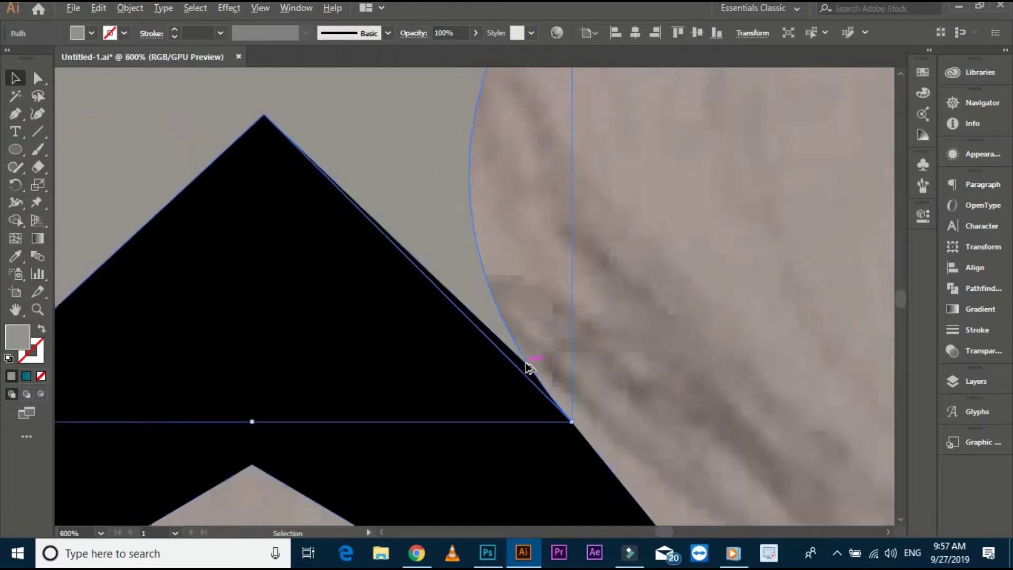
{"action": "scroll", "coordinate": [525, 366], "scroll_direction": "down", "scroll_amount": 1}
{"action": "left_click", "coordinate": [346, 409]}
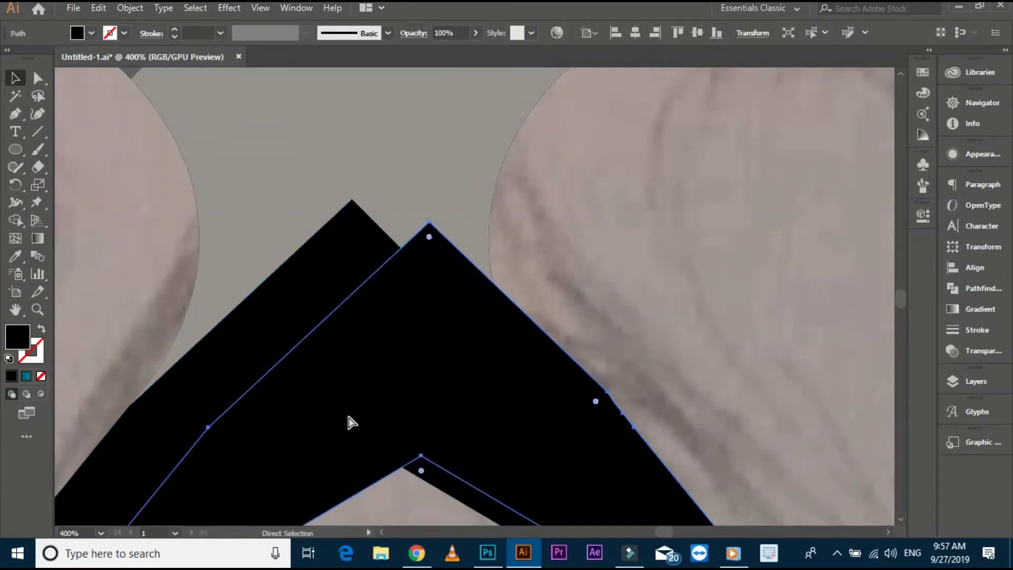
{"action": "scroll", "coordinate": [306, 417], "scroll_direction": "down", "scroll_amount": 1}
Select all and try Shape Builder, undoing an accidental chevron move.
{"action": "key", "text": "ctrl+a"}
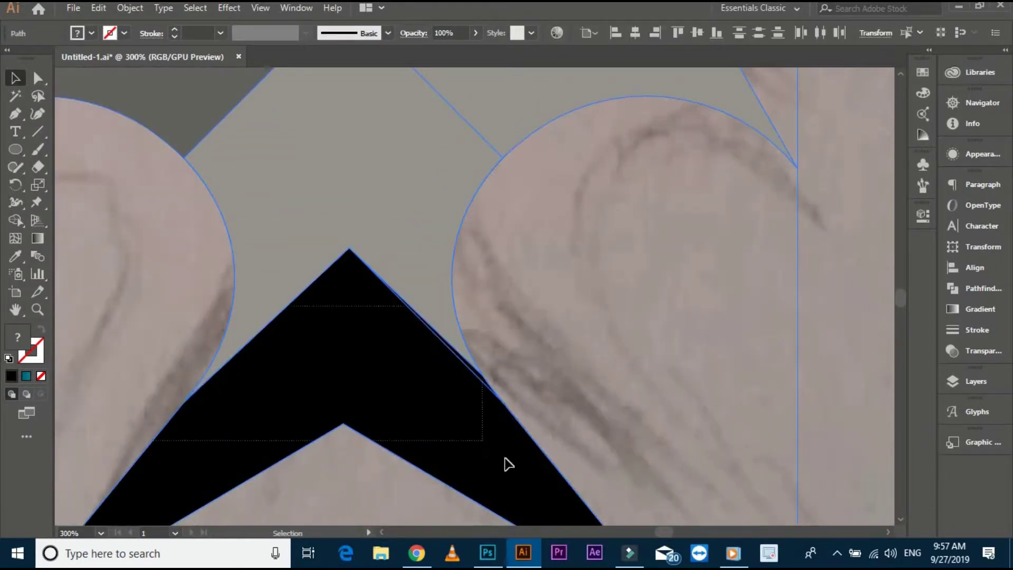
{"action": "left_click", "coordinate": [15, 220]}
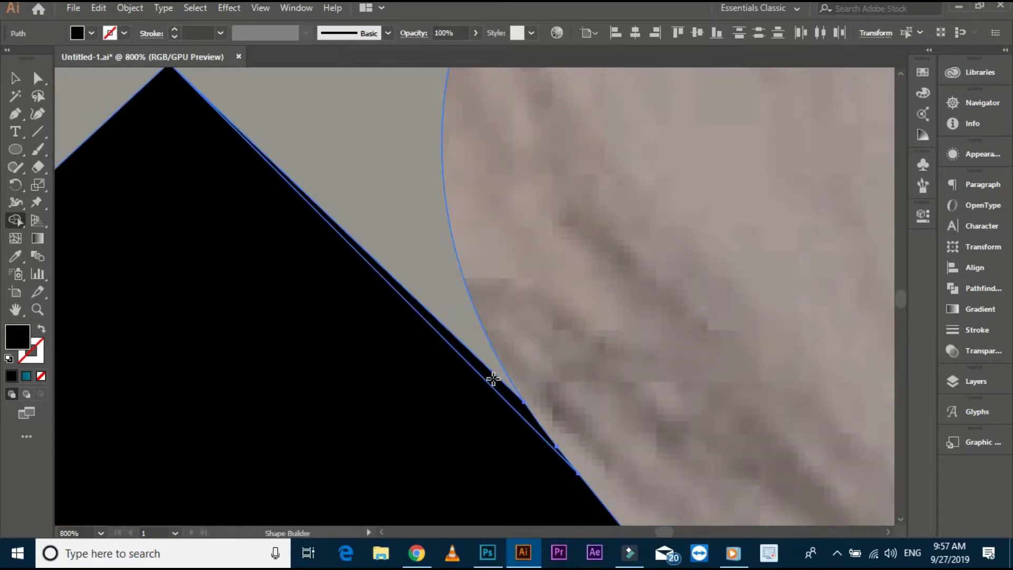
{"action": "key", "text": "v"}
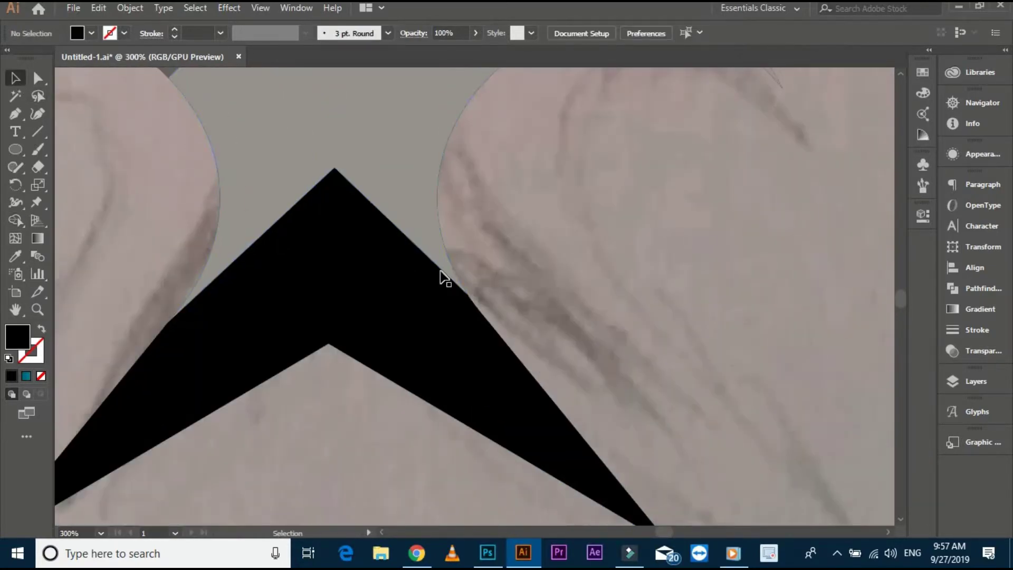
{"action": "mouse_move", "coordinate": [441, 276]}
{"action": "left_mouse_down"}
{"action": "mouse_move", "coordinate": [532, 289]}
{"action": "mouse_move", "coordinate": [550, 272]}
{"action": "left_mouse_up"}
{"action": "key", "text": "ctrl+z"}
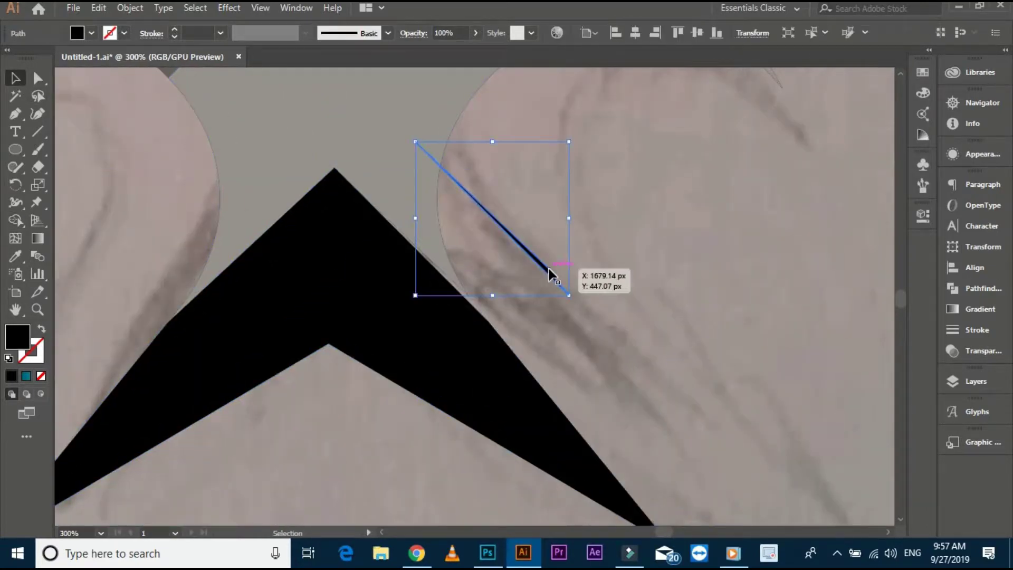
Select the centre piece and chevron together and bring up the Pathfinder panel.
{"action": "scroll", "coordinate": [475, 271], "scroll_direction": "up", "scroll_amount": 2}
{"action": "scroll", "coordinate": [438, 227], "scroll_direction": "left", "scroll_amount": 3}
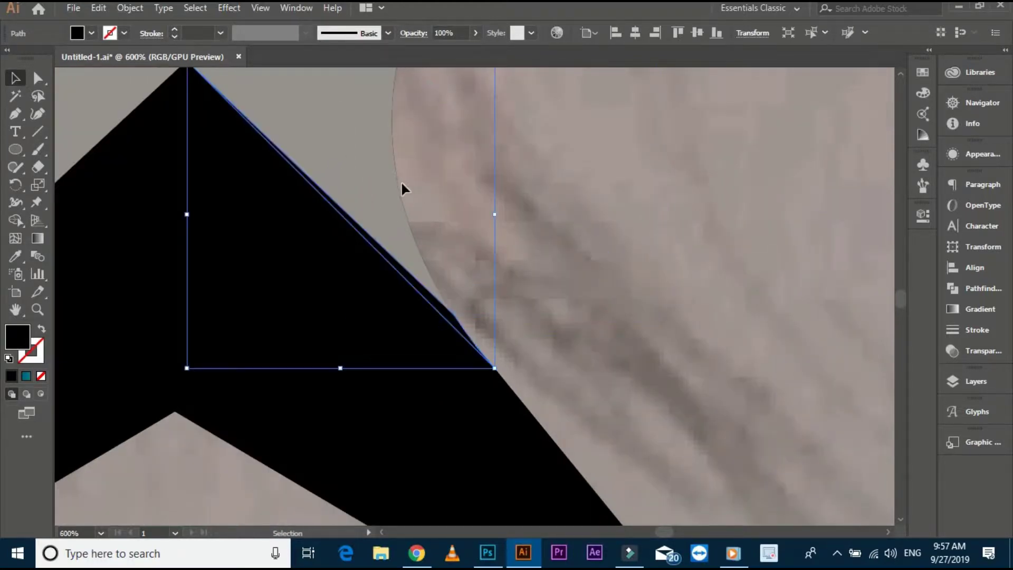
{"action": "key", "text": "ctrl+shift+a"}
{"action": "left_click", "coordinate": [402, 261]}
{"action": "scroll", "coordinate": [398, 257], "scroll_direction": "down", "scroll_amount": 1}
{"action": "scroll", "coordinate": [581, 248], "scroll_direction": "down", "scroll_amount": 1}
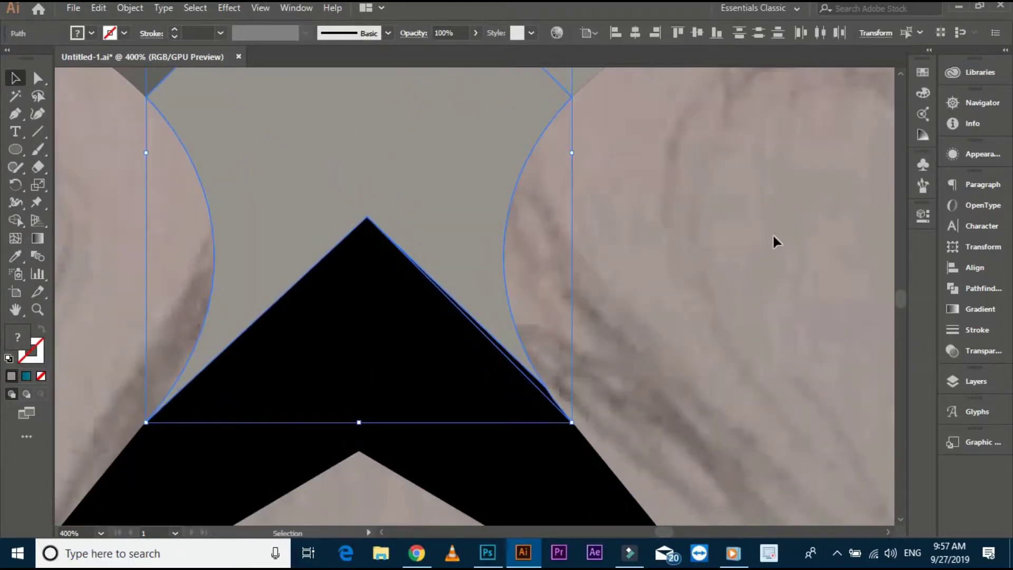
{"action": "key", "text": "shift+ctrl+F9"}
Select the merged black arrowhead.
{"action": "scroll", "coordinate": [654, 243], "scroll_direction": "down", "scroll_amount": 2}
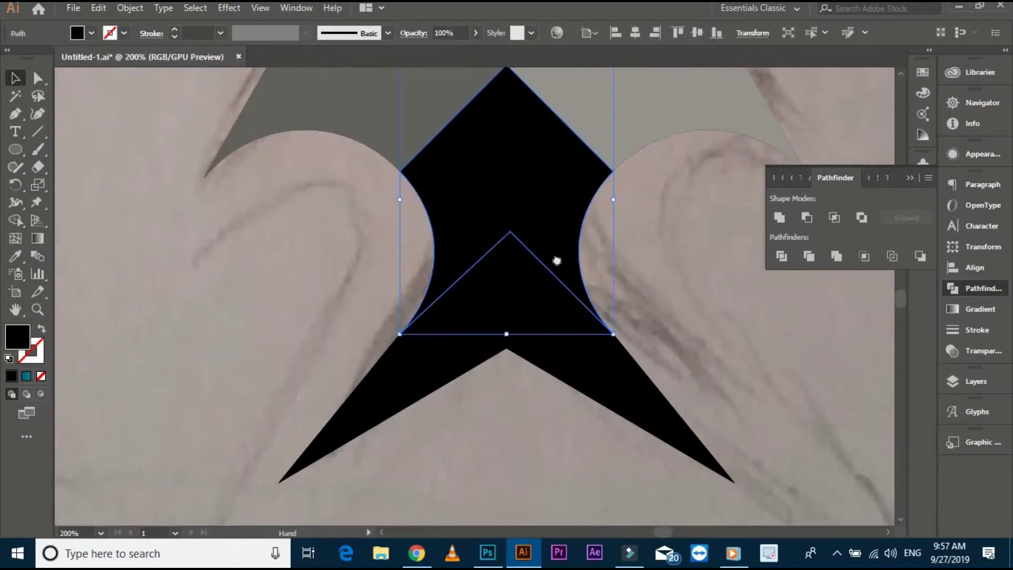
{"action": "scroll", "coordinate": [556, 260], "scroll_direction": "up", "scroll_amount": 2}
{"action": "key", "text": "i"}
{"action": "left_click", "coordinate": [261, 190]}
{"action": "key", "text": "v"}
{"action": "key", "text": "ctrl+shift+a"}
{"action": "scroll", "coordinate": [294, 311], "scroll_direction": "down", "scroll_amount": 1}
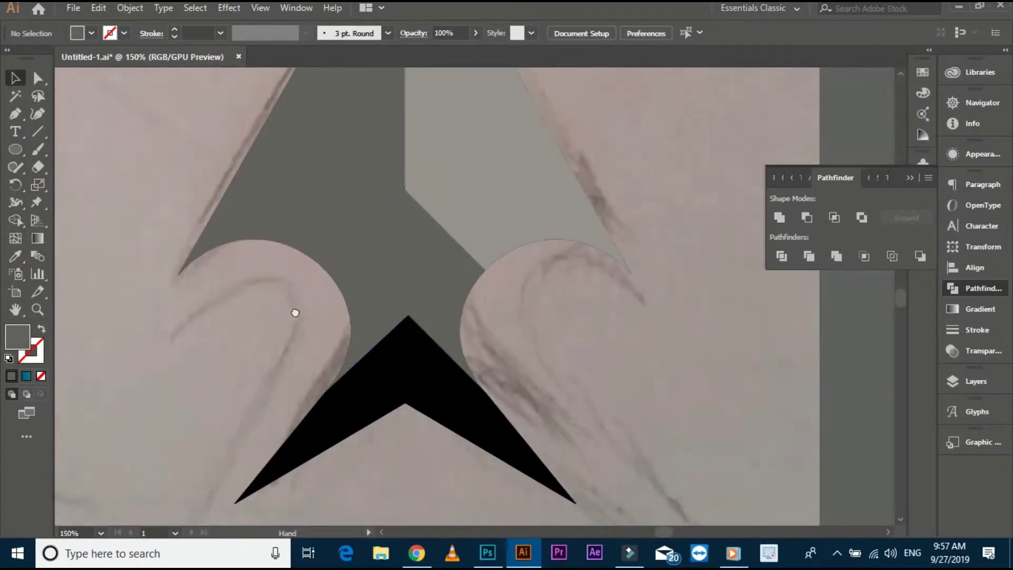
{"action": "left_click", "coordinate": [385, 390]}
Give the arrowhead the grey facet colour with the Eyedropper.
{"action": "left_click", "coordinate": [16, 256]}
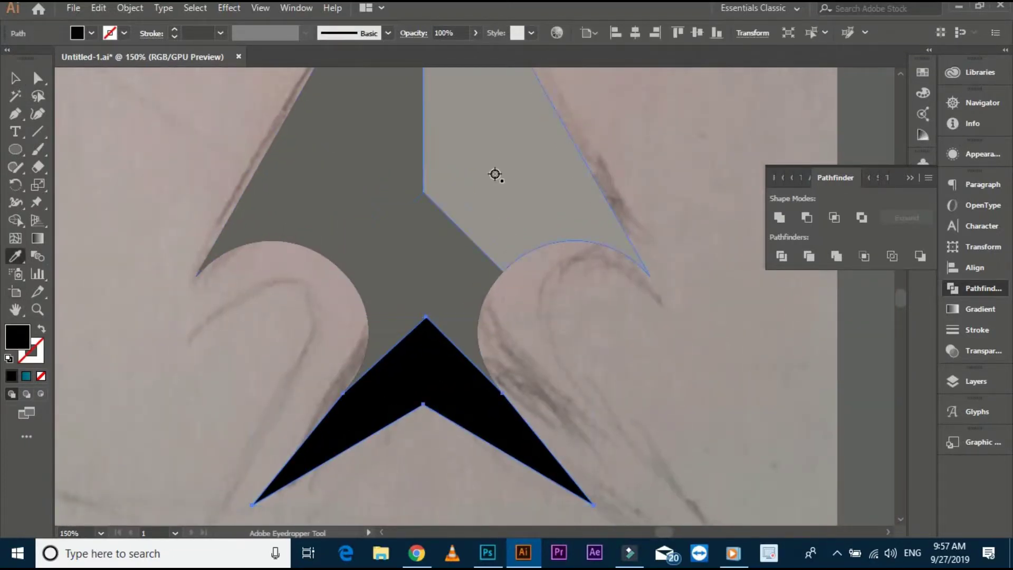
{"action": "left_click", "coordinate": [493, 171]}
{"action": "key", "text": "v"}
{"action": "left_click", "coordinate": [164, 200]}
{"action": "scroll", "coordinate": [163, 200], "scroll_direction": "down", "scroll_amount": 1}
Move the grey arrow aside and delete the leftover black arrow beneath it.
{"action": "left_click", "coordinate": [498, 358]}
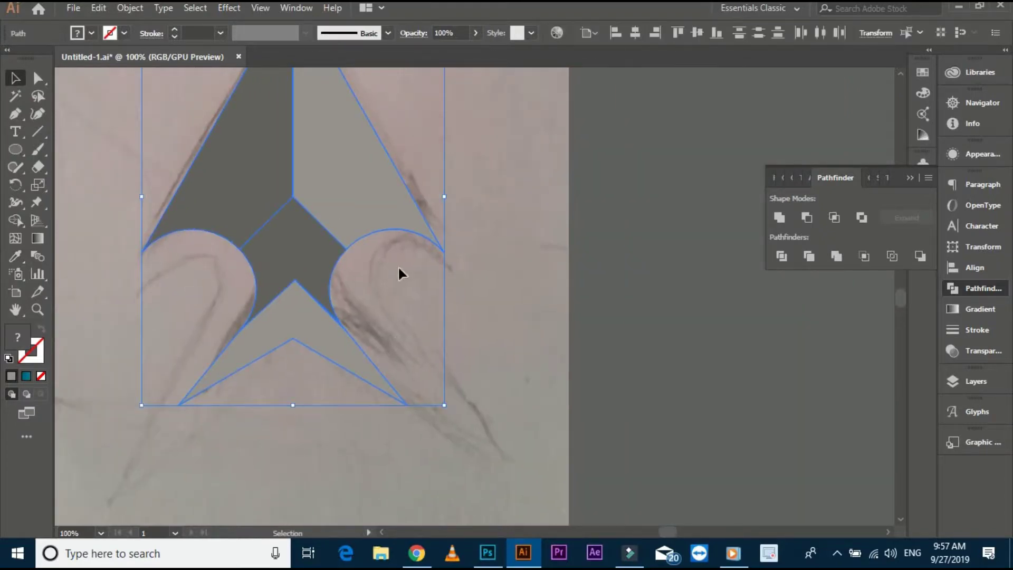
{"action": "left_click_drag", "start_coordinate": [354, 235], "coordinate": [596, 235]}
{"action": "key", "text": "ctrl+z"}
{"action": "left_click", "coordinate": [282, 244], "text": "shift"}
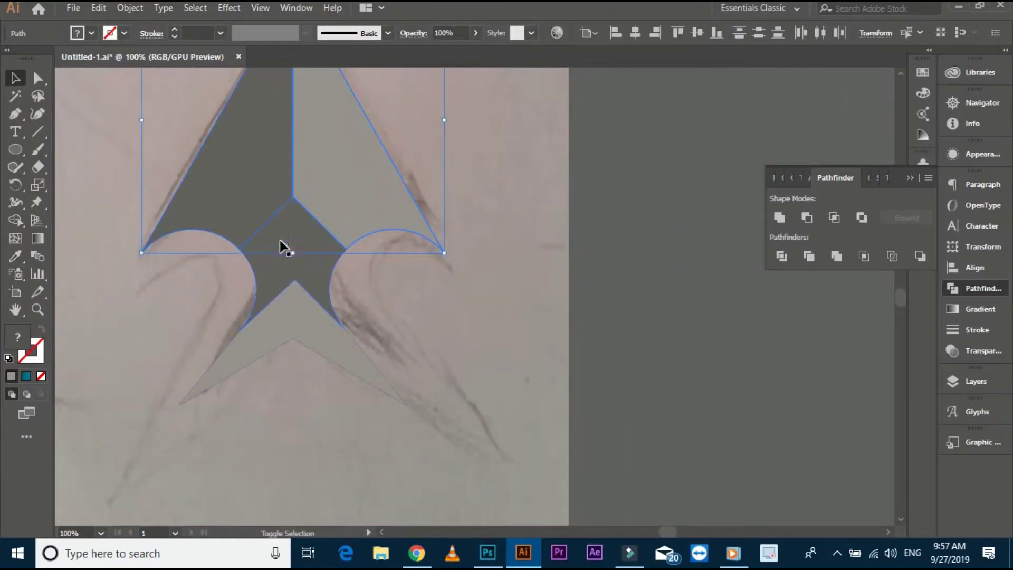
{"action": "mouse_move", "coordinate": [264, 204]}
{"action": "left_mouse_down"}
{"action": "mouse_move", "coordinate": [618, 204]}
{"action": "mouse_move", "coordinate": [353, 237]}
{"action": "mouse_move", "coordinate": [302, 350]}
{"action": "left_mouse_up"}
{"action": "left_click", "coordinate": [310, 203]}
{"action": "key", "text": "Delete"}
Reselect the grey arrow copy and centre piece, then clear the selection.
{"action": "left_click", "coordinate": [669, 197]}
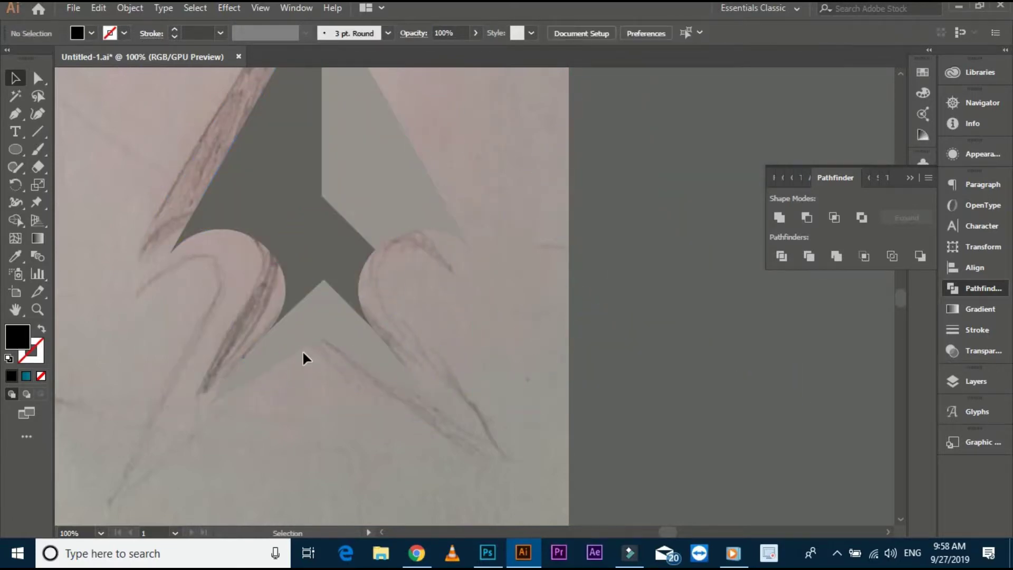
{"action": "scroll", "coordinate": [302, 349], "scroll_direction": "up", "scroll_amount": 3}
{"action": "left_click", "coordinate": [332, 273]}
{"action": "left_click", "coordinate": [208, 298]}
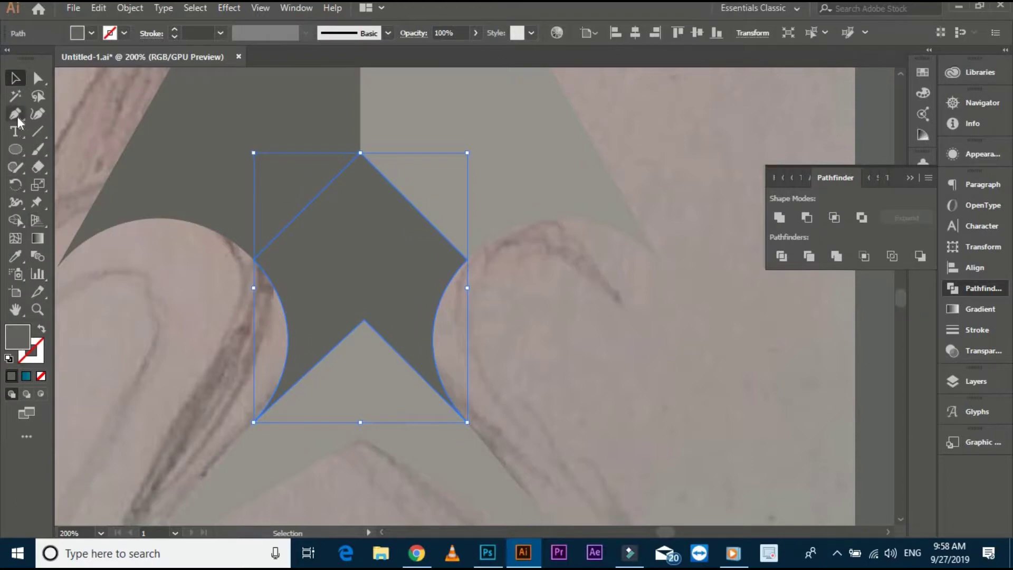
Add Pen anchors on the centre piece's left edge, then select the dark star-shaped path.
{"action": "key", "text": "p"}
{"action": "left_click", "coordinate": [283, 306]}
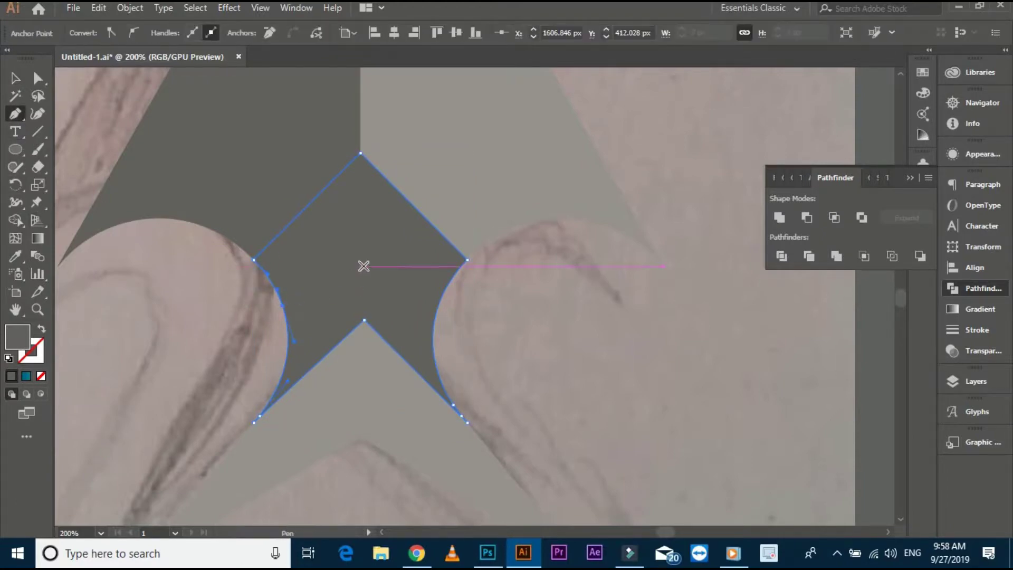
{"action": "left_click", "coordinate": [25, 79]}
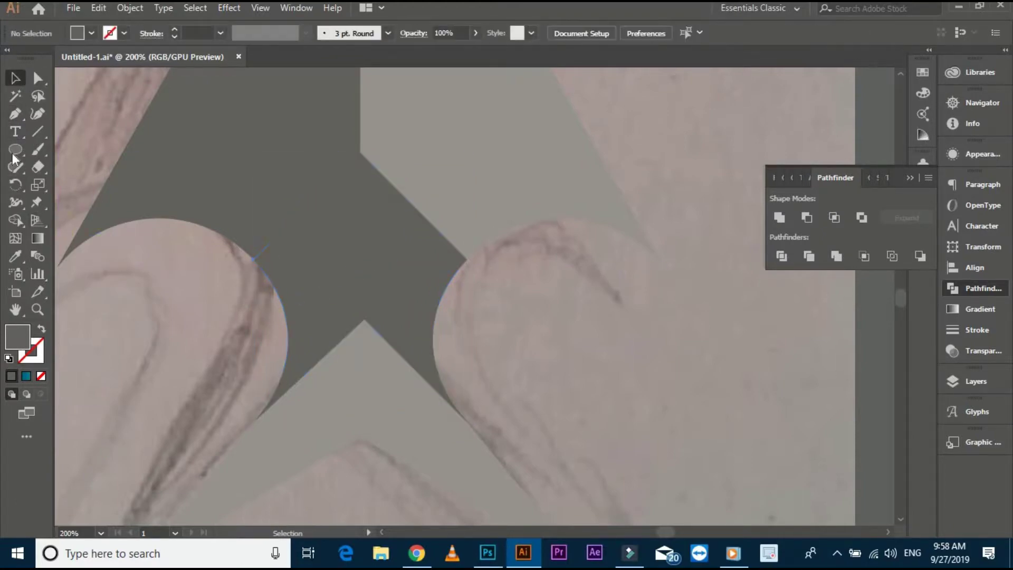
{"action": "left_click", "coordinate": [280, 304]}
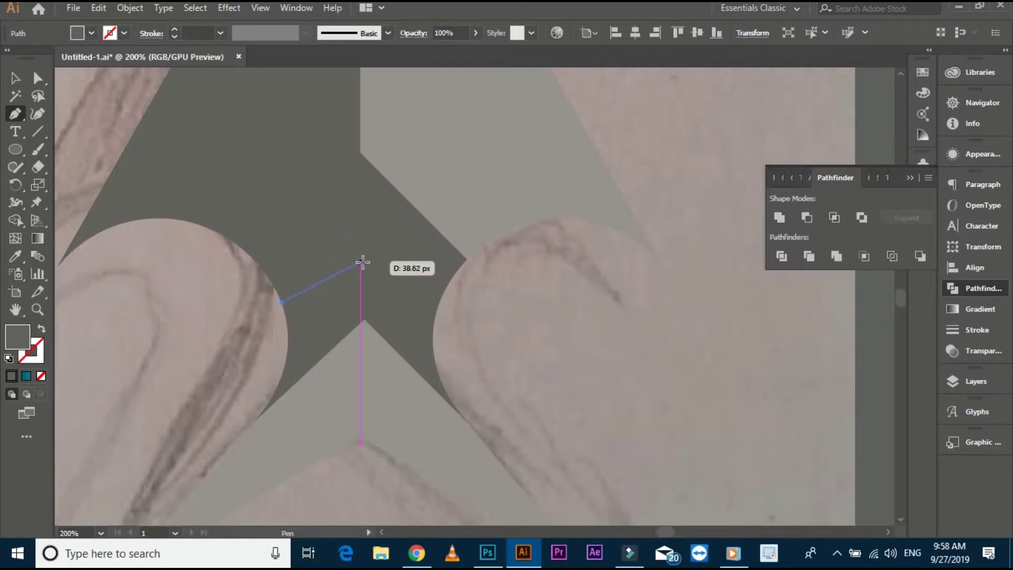
{"action": "key", "text": "v"}
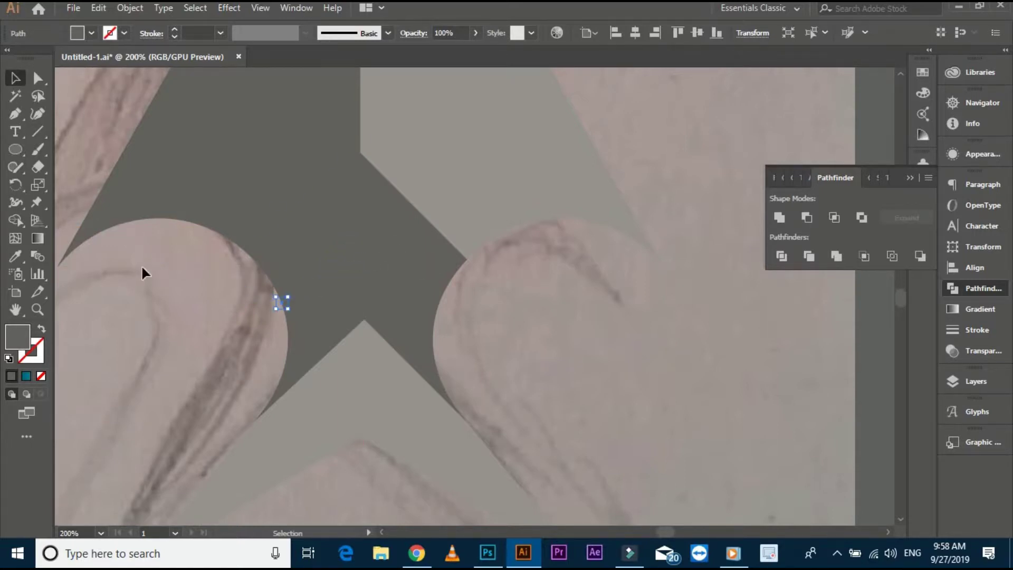
{"action": "left_click", "coordinate": [141, 264]}
{"action": "left_click", "coordinate": [345, 249]}
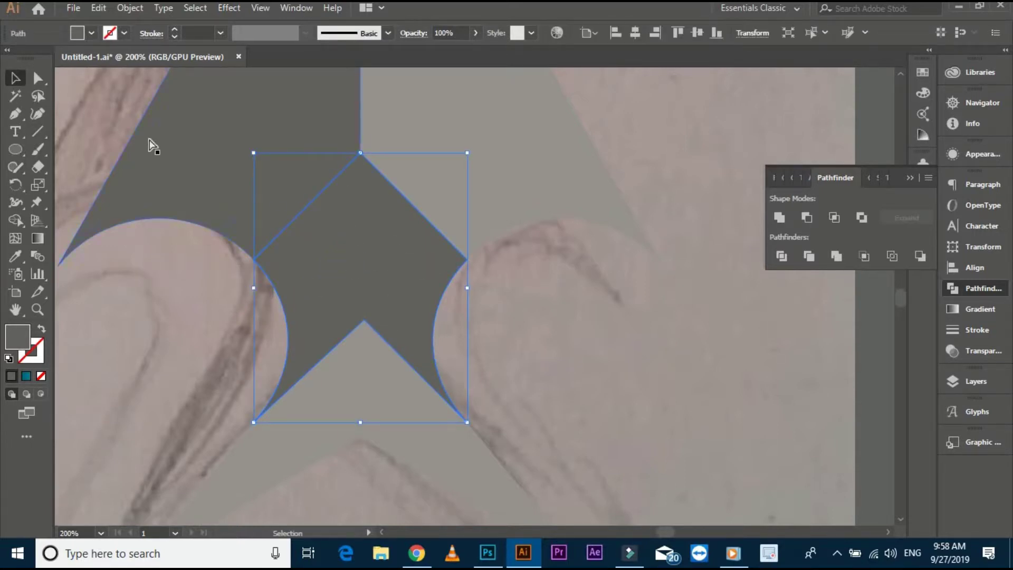
Show rulers, place a vertical guide through the arrow's centre, and snap the top point onto it.
{"action": "key", "text": "ctrl+r"}
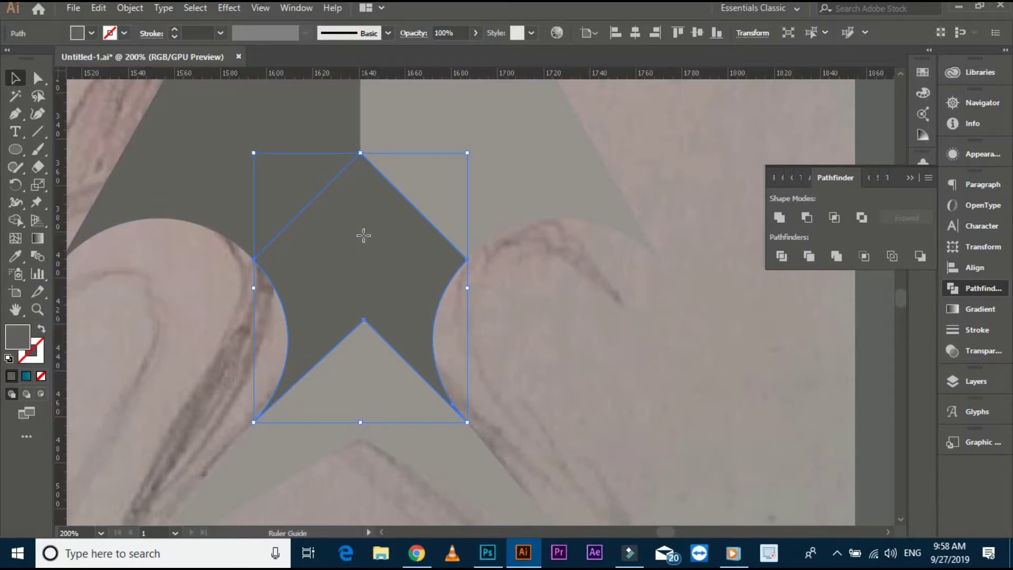
{"action": "left_click_drag", "start_coordinate": [60, 236], "coordinate": [360, 255]}
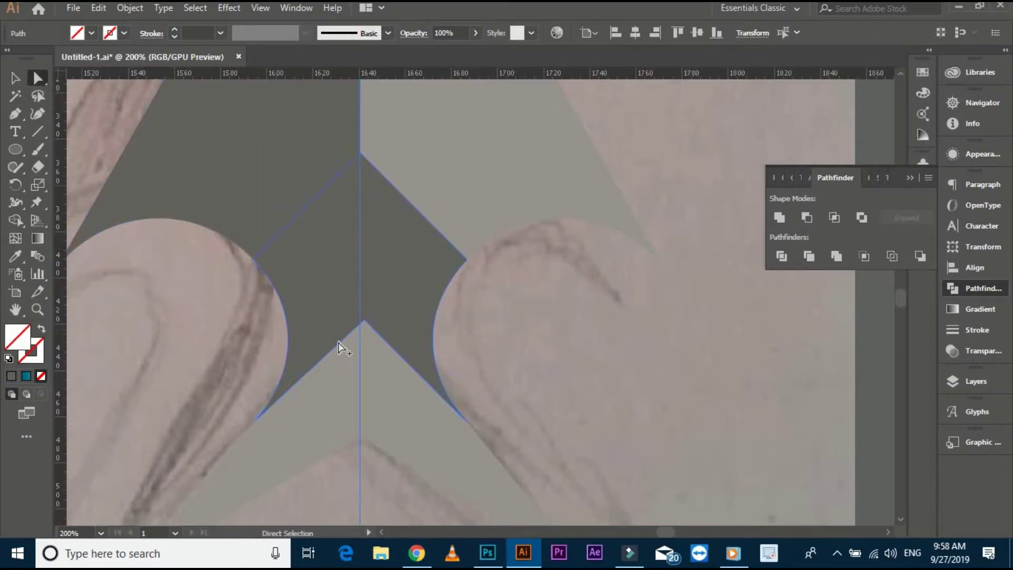
{"action": "scroll", "coordinate": [338, 347], "scroll_direction": "up", "scroll_amount": 1}
{"action": "left_click_drag", "start_coordinate": [385, 294], "coordinate": [379, 297]}
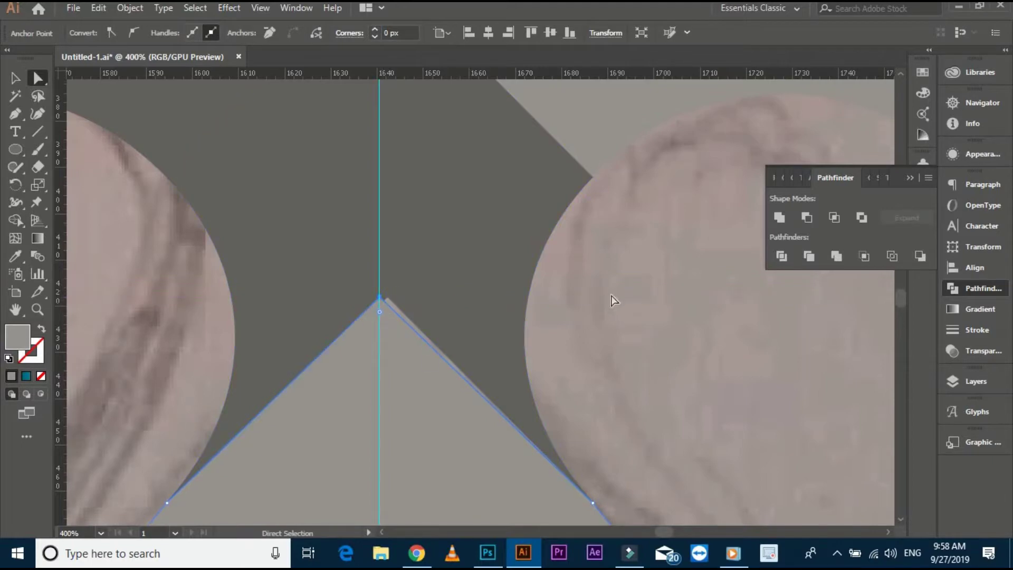
Check the star path by deselecting it, then select it again.
{"action": "left_click", "coordinate": [385, 303]}
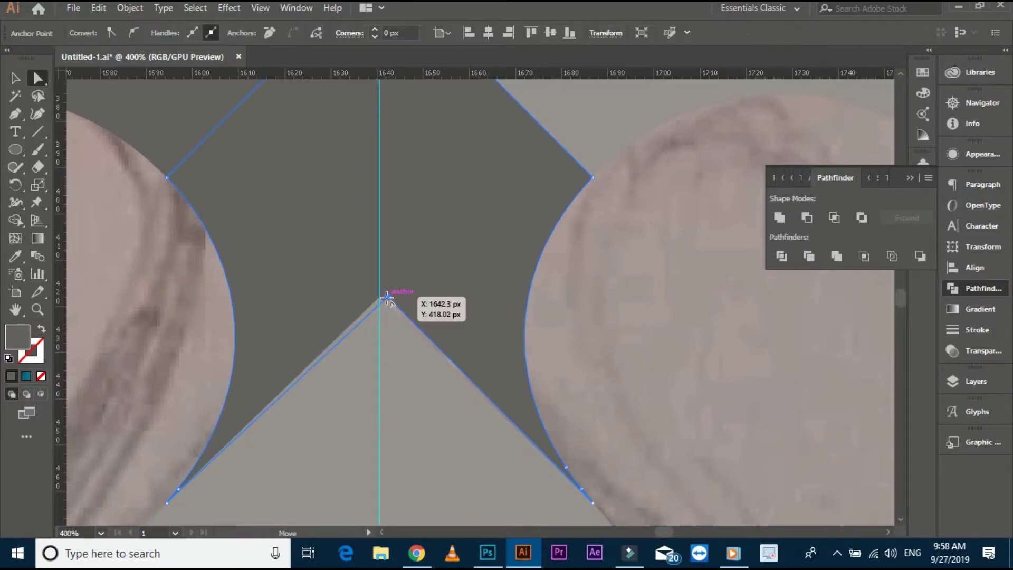
{"action": "left_click", "coordinate": [495, 293]}
{"action": "scroll", "coordinate": [584, 364], "scroll_direction": "down", "scroll_amount": 1}
{"action": "scroll", "coordinate": [584, 364], "scroll_direction": "up", "scroll_amount": 3}
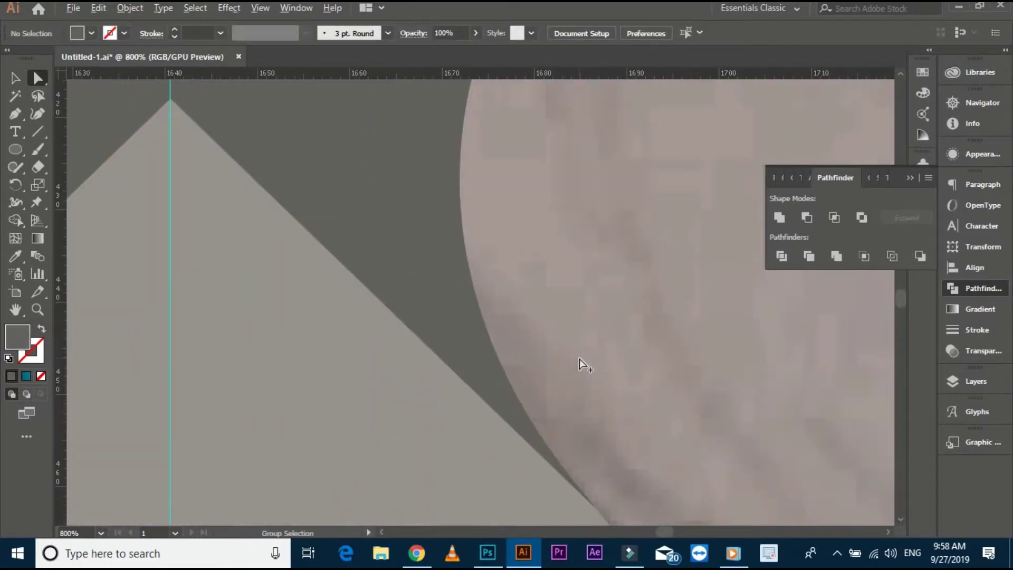
{"action": "scroll", "coordinate": [603, 345], "scroll_direction": "down", "scroll_amount": 3}
{"action": "scroll", "coordinate": [528, 379], "scroll_direction": "up", "scroll_amount": 2}
{"action": "left_click", "coordinate": [439, 445]}
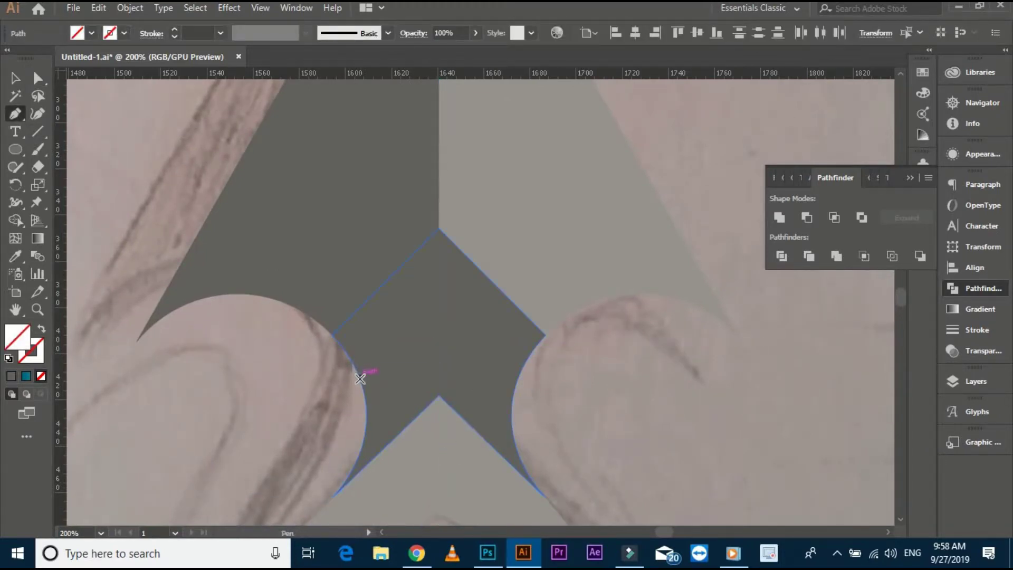
Outline the lower area from the left circle edge, through the guide peak, to both lower corners.
{"action": "mouse_move", "coordinate": [436, 338]}
{"action": "left_mouse_down"}
{"action": "mouse_move", "coordinate": [430, 321]}
{"action": "mouse_move", "coordinate": [438, 328]}
{"action": "left_mouse_up"}
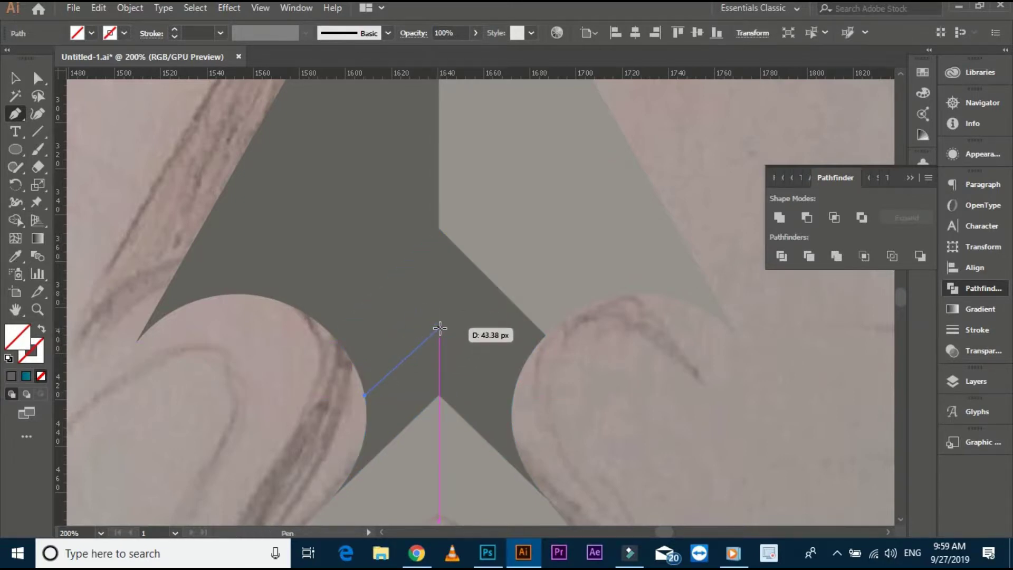
{"action": "left_click", "coordinate": [439, 322]}
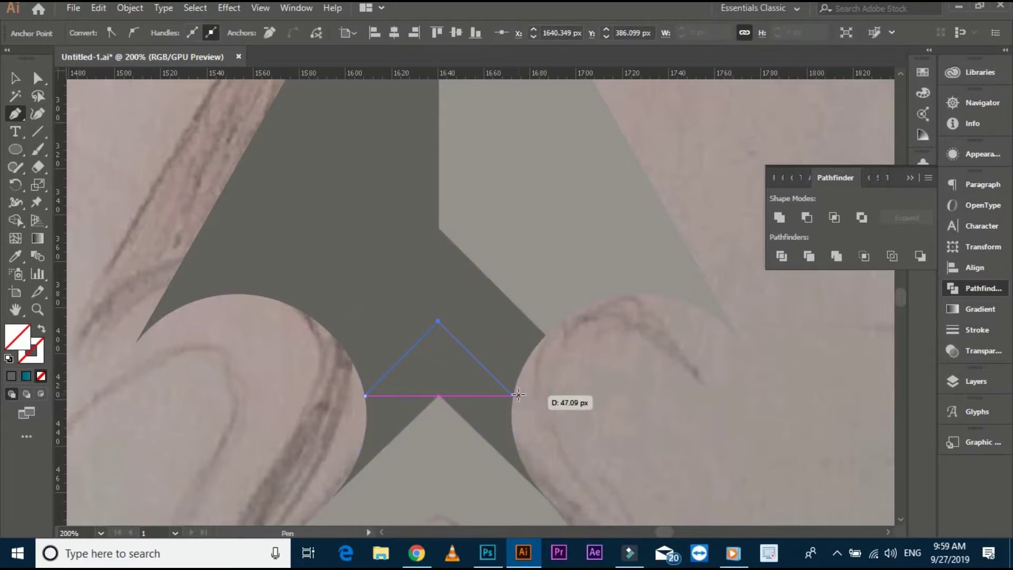
{"action": "left_click", "coordinate": [515, 395]}
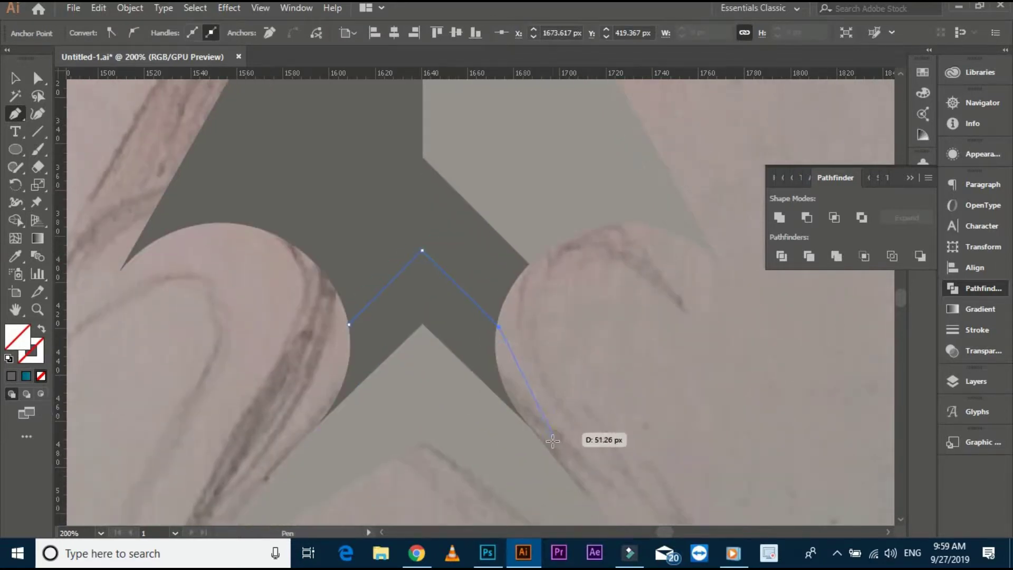
{"action": "left_click", "coordinate": [552, 441]}
{"action": "left_click", "coordinate": [313, 439]}
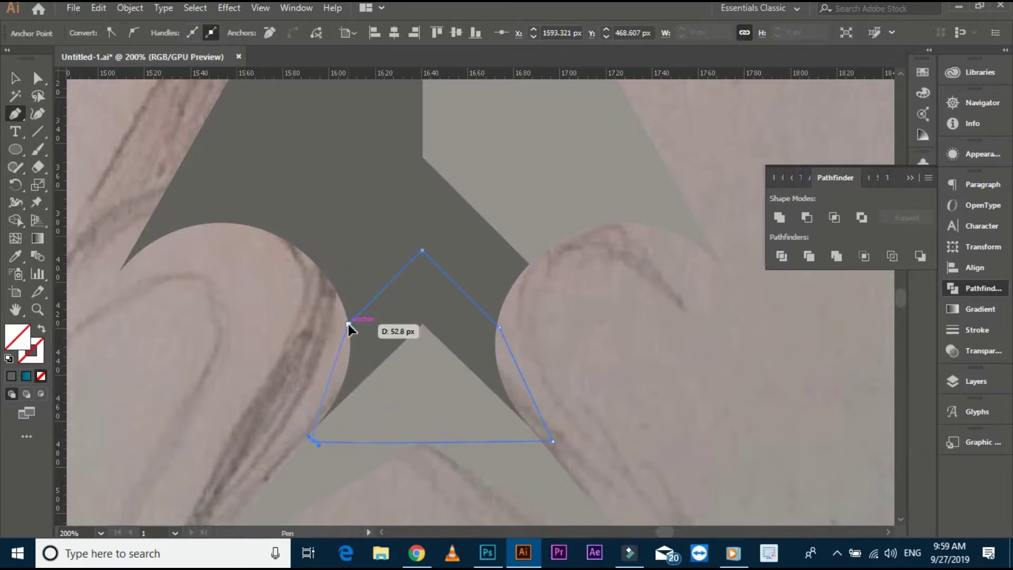
Fill the new outline with the teal gradient and also select the dark shape.
{"action": "left_click", "coordinate": [16, 79]}
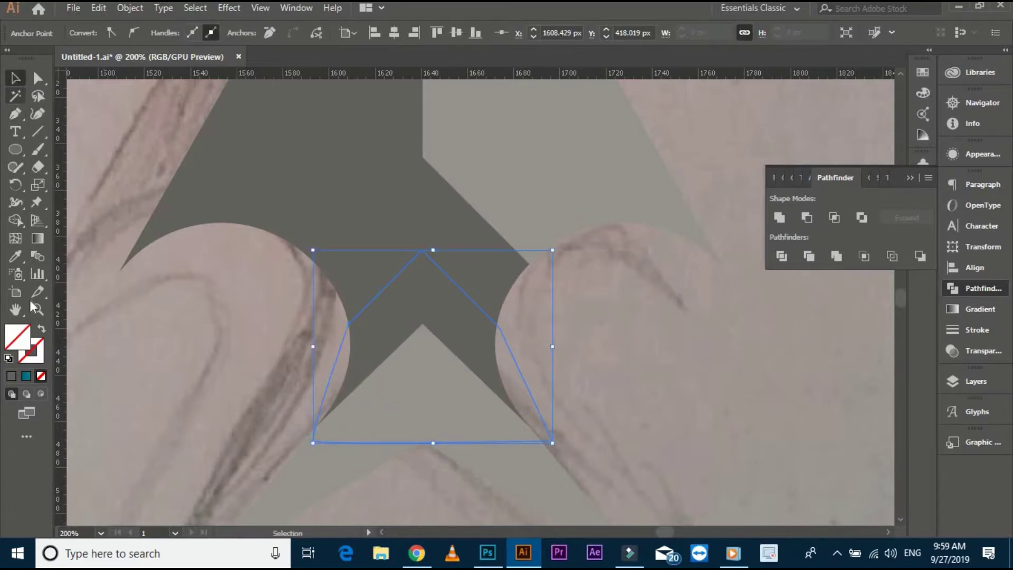
{"action": "left_click", "coordinate": [26, 375]}
{"action": "left_click", "coordinate": [108, 334]}
{"action": "left_click", "coordinate": [372, 355]}
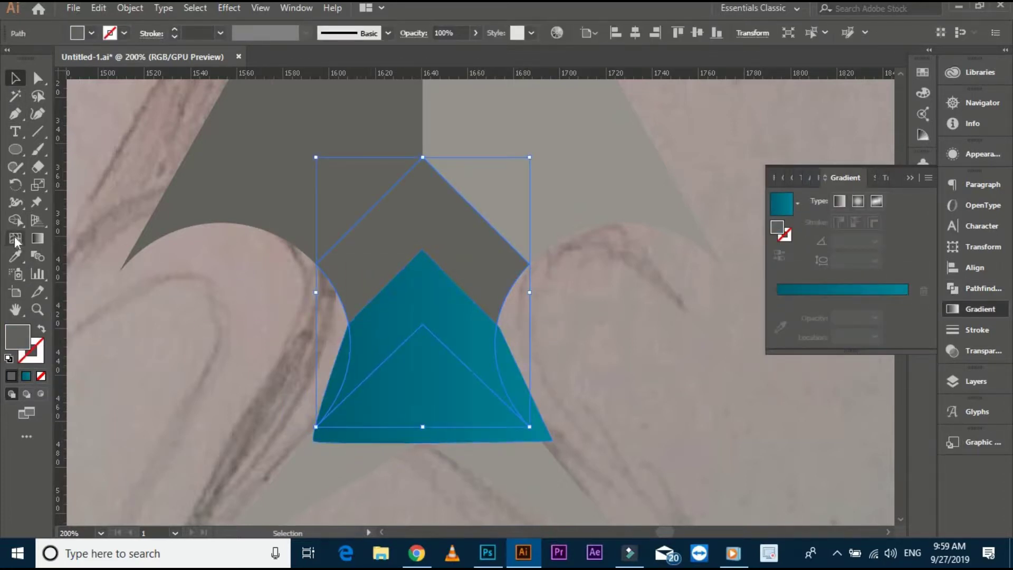
Remove the two unwanted lower teal regions with Shape Builder.
{"action": "key", "text": "shift+m"}
{"action": "left_click", "coordinate": [16, 79]}
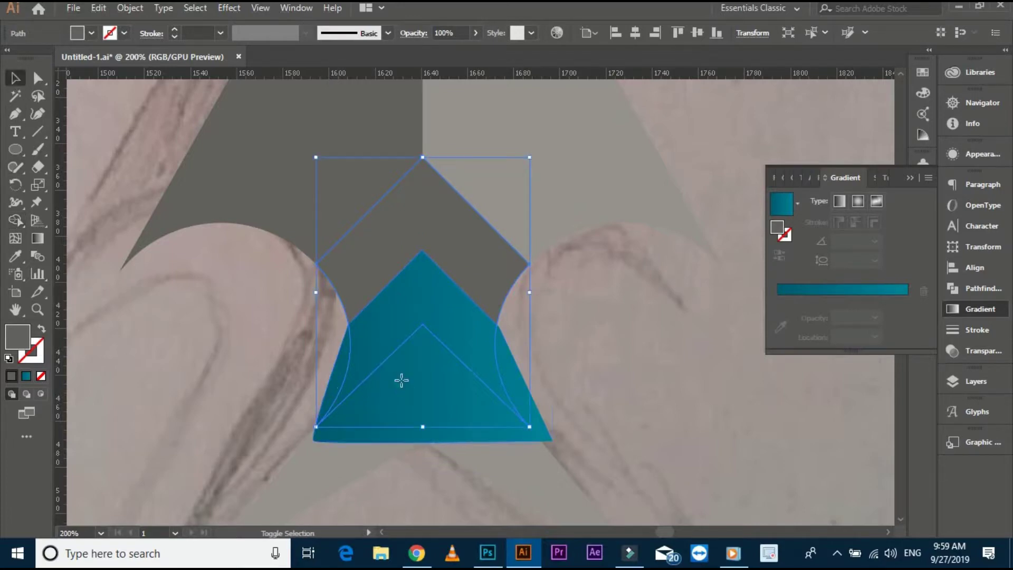
{"action": "key", "text": "shift+m"}
{"action": "left_click", "coordinate": [350, 364], "text": "alt"}
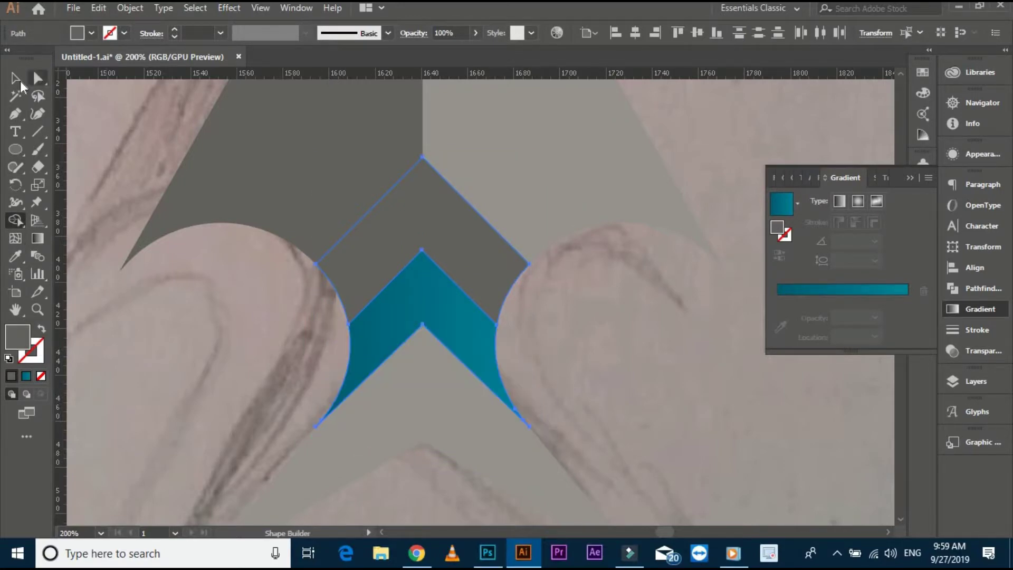
{"action": "left_click", "coordinate": [16, 80]}
{"action": "scroll", "coordinate": [604, 371], "scroll_direction": "up", "scroll_amount": 1}
{"action": "scroll", "coordinate": [599, 384], "scroll_direction": "down", "scroll_amount": 3}
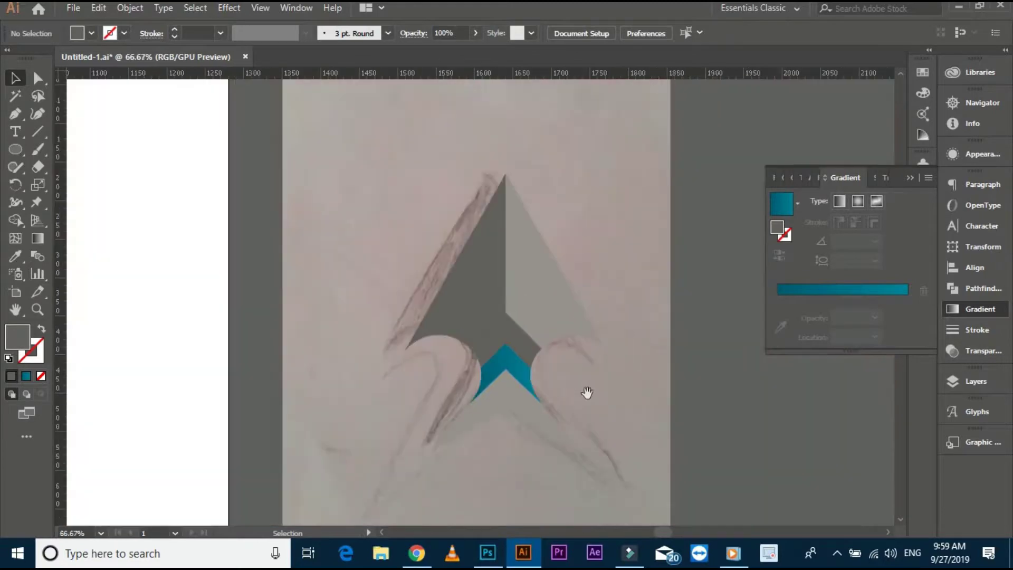
Merge the grey and teal chevron regions into one shape with Shape Builder.
{"action": "left_click", "coordinate": [492, 297]}
{"action": "scroll", "coordinate": [439, 326], "scroll_direction": "up", "scroll_amount": 3}
{"action": "left_click_drag", "start_coordinate": [439, 326], "coordinate": [407, 371]}
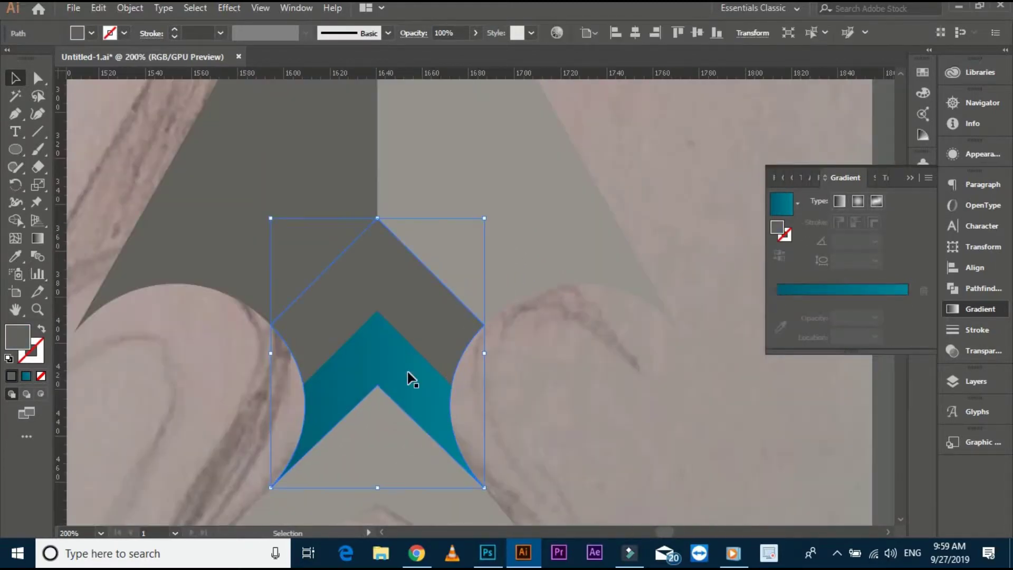
{"action": "key", "text": "shift+m"}
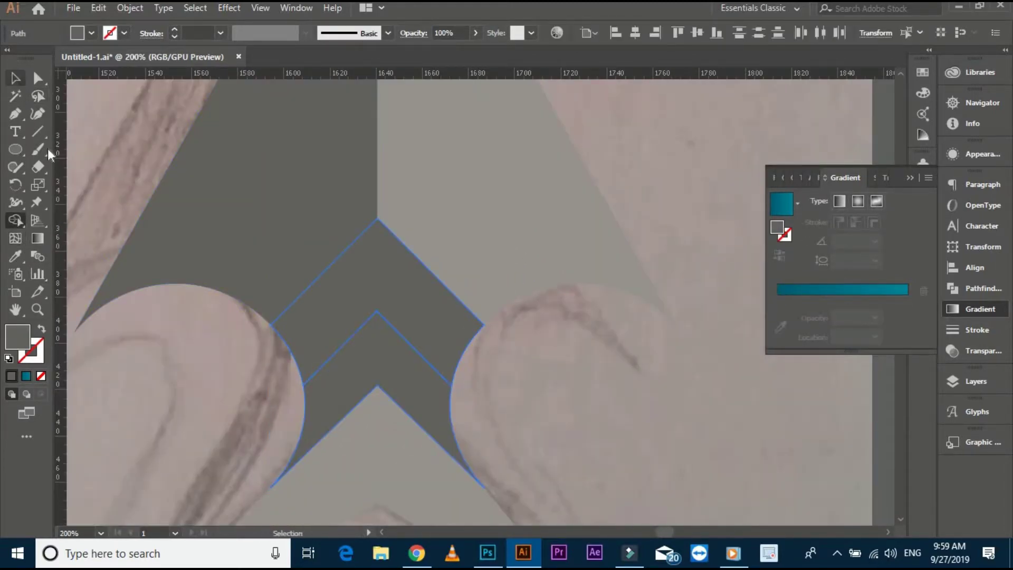
{"action": "left_click", "coordinate": [375, 387]}
{"action": "key", "text": "v"}
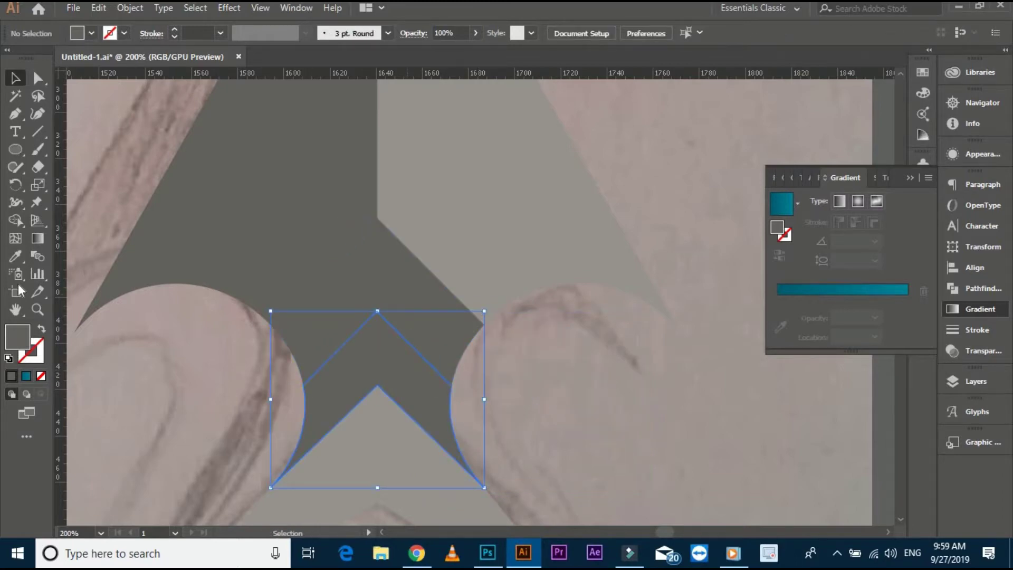
Apply the grey facet fill to the chevron with the Eyedropper.
{"action": "key", "text": "i"}
{"action": "left_click", "coordinate": [447, 176]}
{"action": "key", "text": "v"}
{"action": "scroll", "coordinate": [440, 333], "scroll_direction": "down", "scroll_amount": 3}
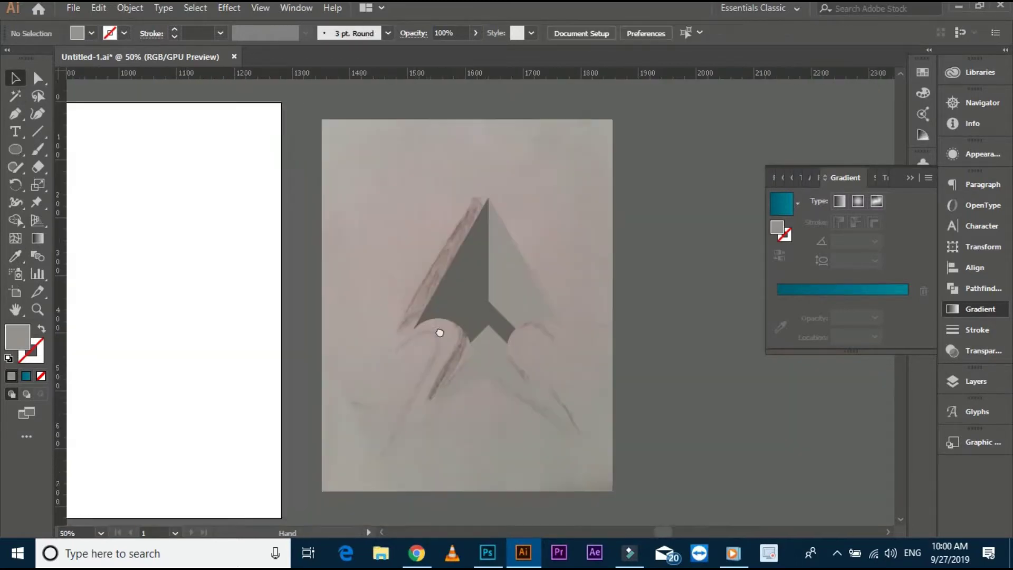
Move the arrow logo onto the white artboard.
{"action": "left_click", "coordinate": [495, 239]}
{"action": "scroll", "coordinate": [495, 239], "scroll_direction": "down", "scroll_amount": 2}
{"action": "left_click_drag", "start_coordinate": [140, 218], "coordinate": [247, 248]}
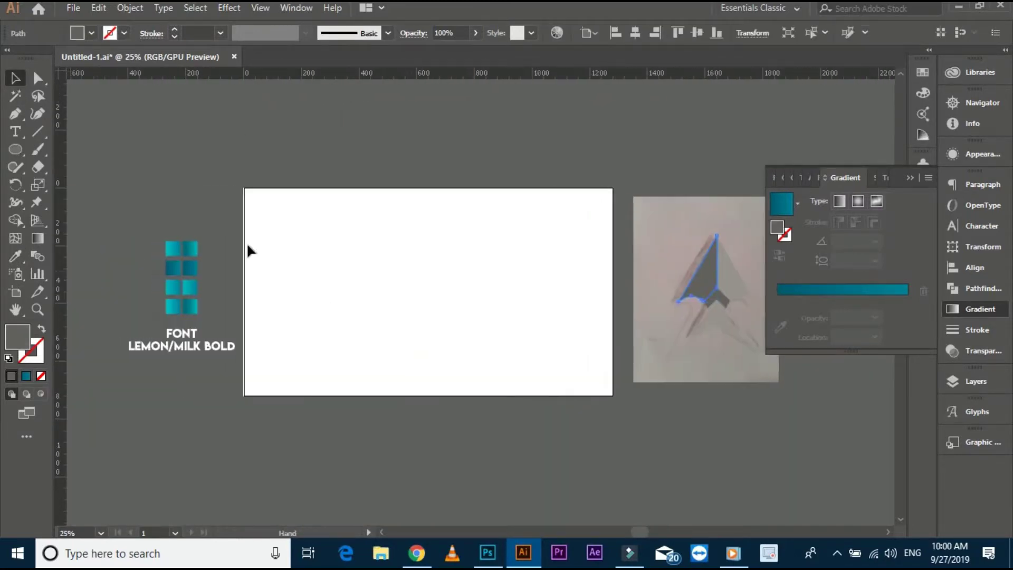
{"action": "left_click", "coordinate": [177, 269]}
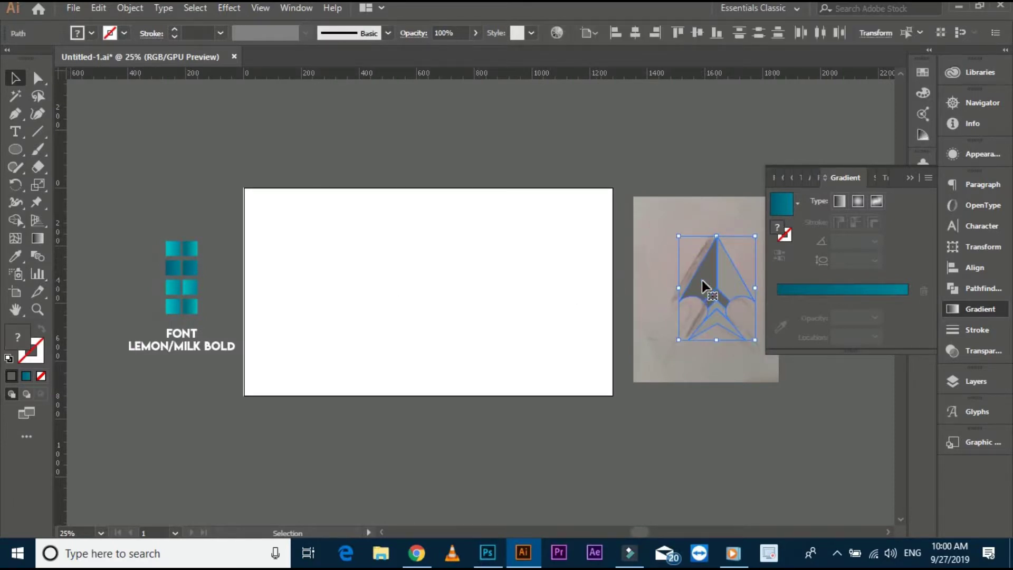
{"action": "left_click_drag", "start_coordinate": [704, 282], "coordinate": [418, 287]}
{"action": "left_click", "coordinate": [340, 245]}
Give the arrow's upper-left facet the teal gradient, angled diagonally from the top right.
{"action": "left_click", "coordinate": [406, 287]}
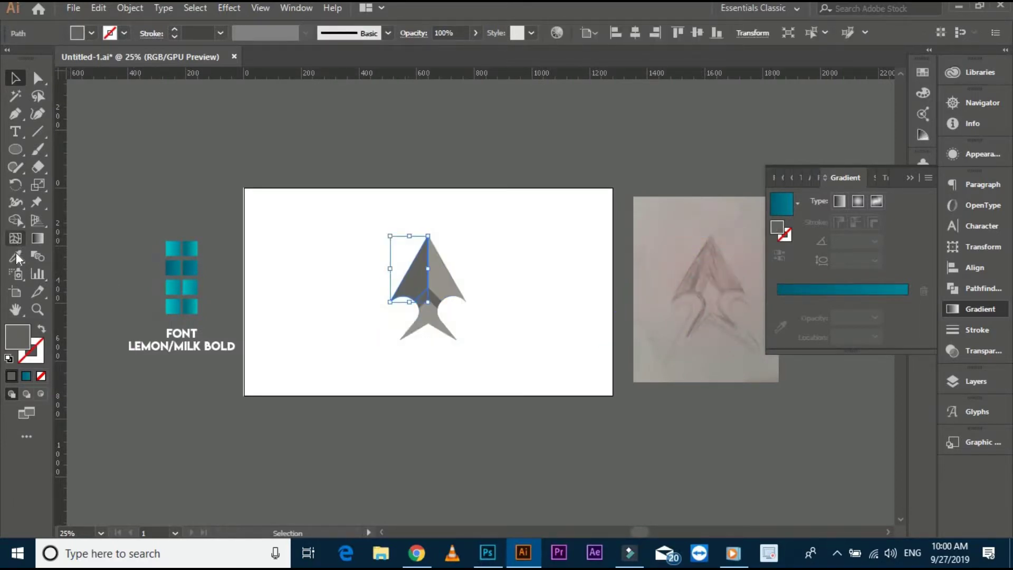
{"action": "left_click", "coordinate": [15, 256]}
{"action": "left_click", "coordinate": [171, 248]}
{"action": "left_click", "coordinate": [37, 238]}
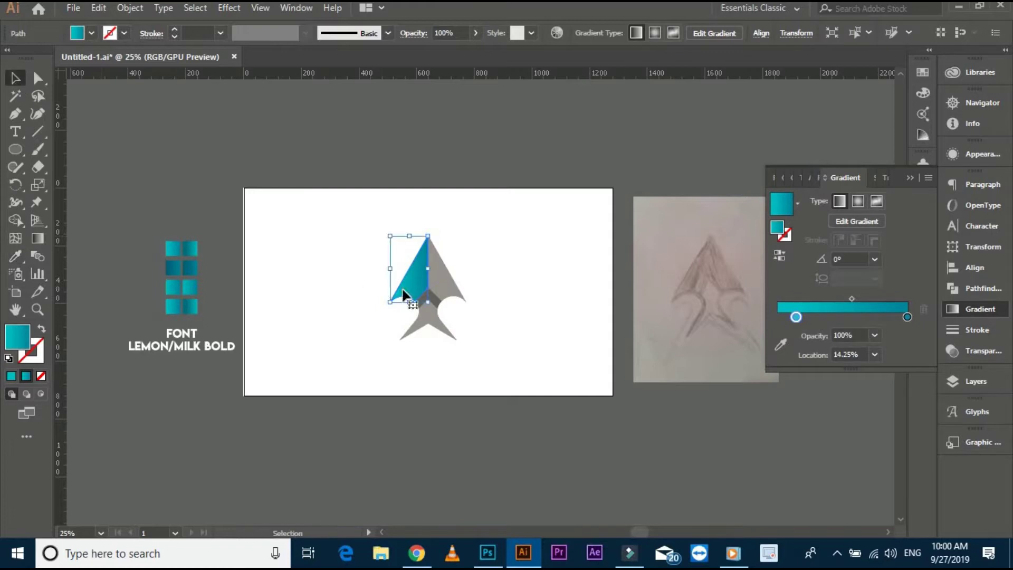
{"action": "key", "text": "ctrl+plus"}
{"action": "left_click_drag", "start_coordinate": [334, 338], "coordinate": [428, 263]}
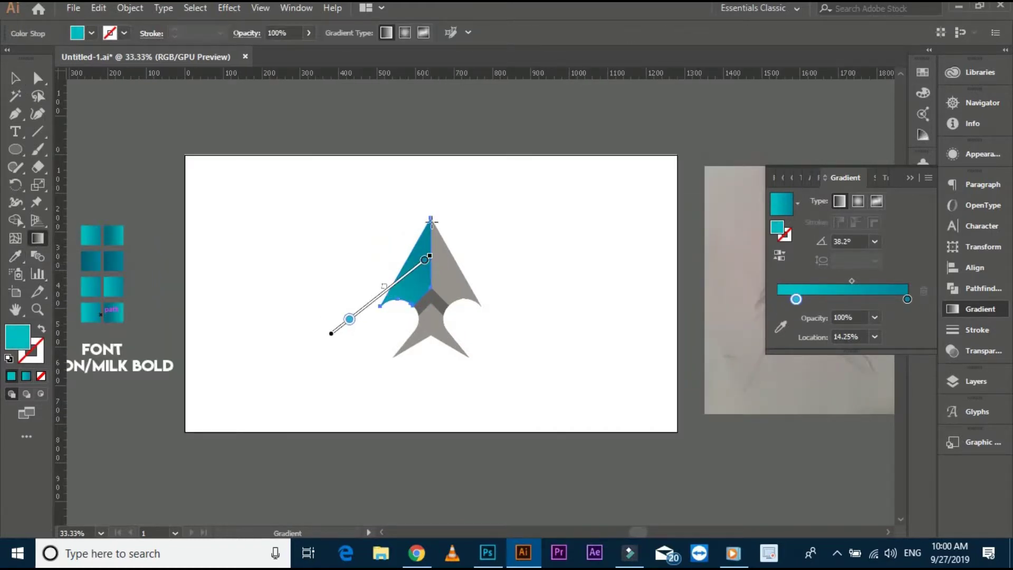
{"action": "left_click_drag", "start_coordinate": [462, 178], "coordinate": [388, 299]}
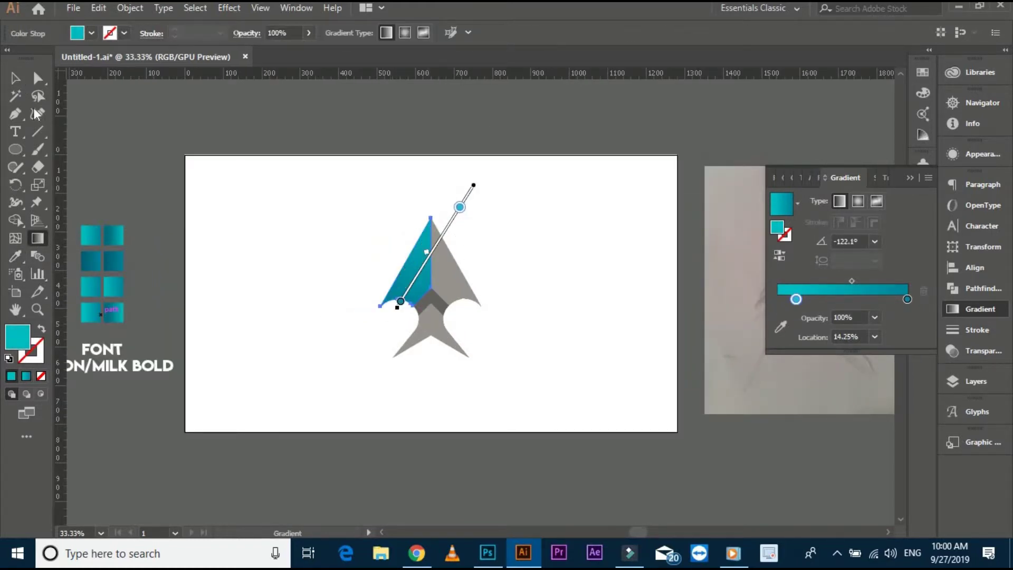
{"action": "key", "text": "v"}
{"action": "left_click", "coordinate": [334, 277]}
{"action": "left_click", "coordinate": [422, 300]}
{"action": "scroll", "coordinate": [422, 299], "scroll_direction": "up", "scroll_amount": 3}
Pen-draw a new facet outline over the left arm of the dark chevron.
{"action": "scroll", "coordinate": [376, 315], "scroll_direction": "down", "scroll_amount": 2}
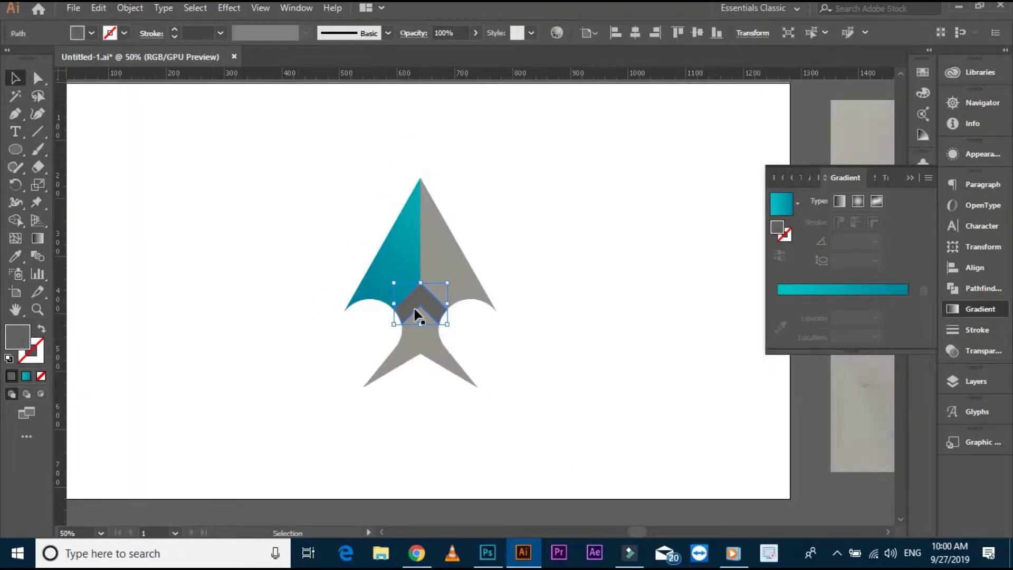
{"action": "scroll", "coordinate": [542, 349], "scroll_direction": "up", "scroll_amount": 3}
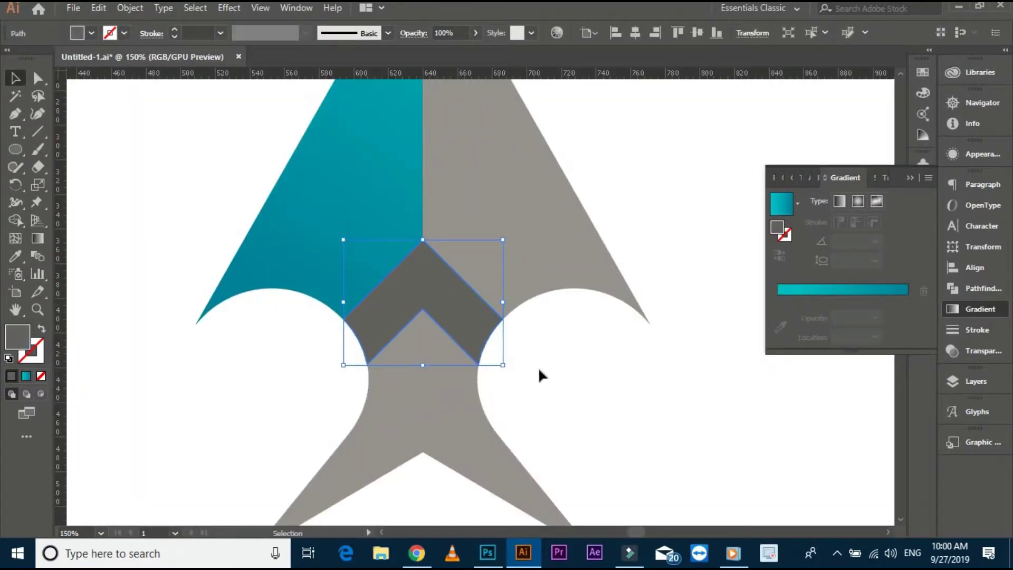
{"action": "left_click", "coordinate": [430, 378]}
{"action": "left_click", "coordinate": [385, 317]}
{"action": "left_click", "coordinate": [13, 119]}
{"action": "left_click", "coordinate": [14, 116]}
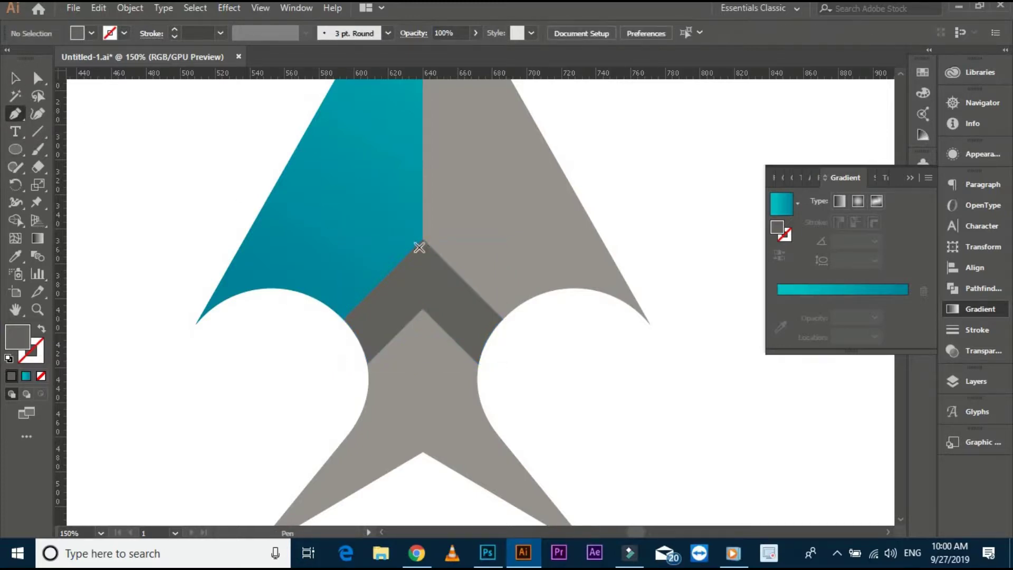
{"action": "left_click", "coordinate": [422, 240]}
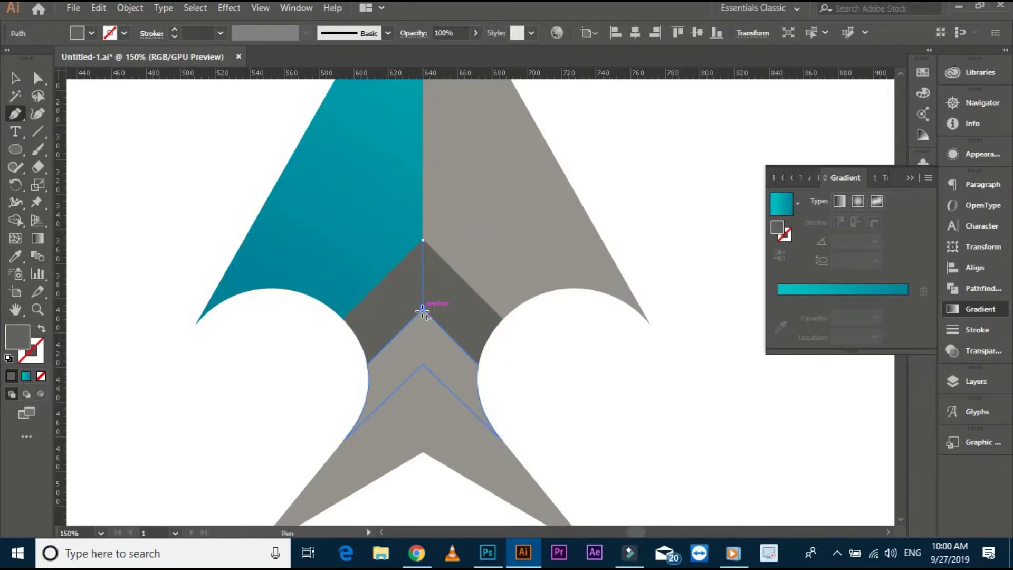
{"action": "left_click", "coordinate": [422, 308]}
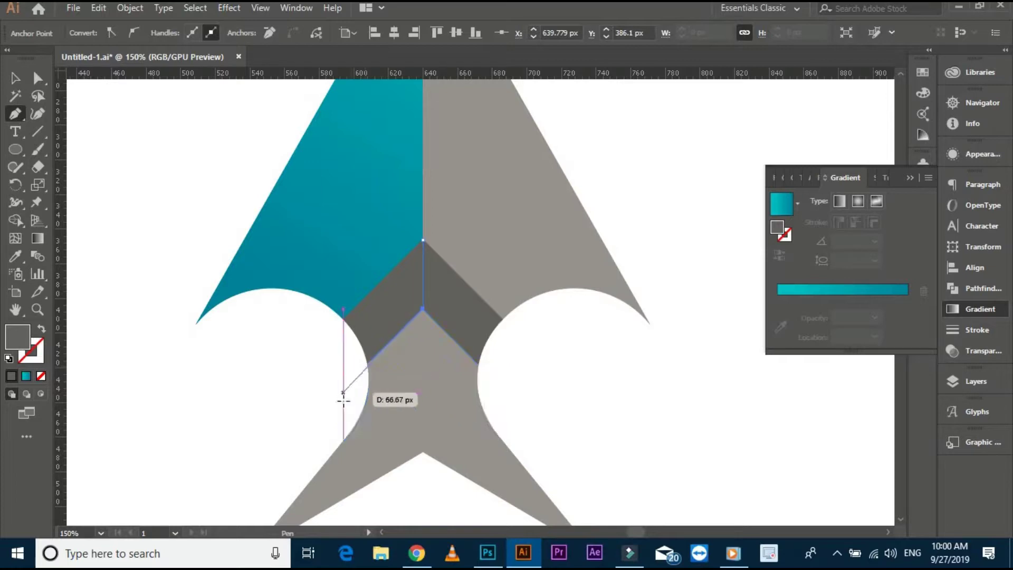
{"action": "scroll", "coordinate": [366, 365], "scroll_direction": "up", "scroll_amount": 1}
{"action": "scroll", "coordinate": [366, 363], "scroll_direction": "up", "scroll_amount": 1}
{"action": "left_click", "coordinate": [377, 357]}
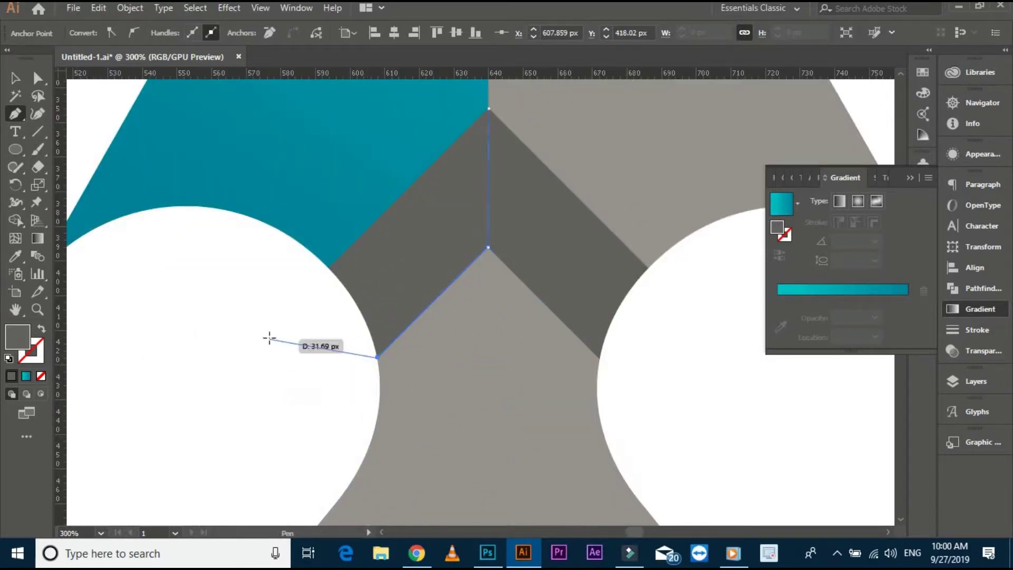
{"action": "left_click", "coordinate": [270, 337]}
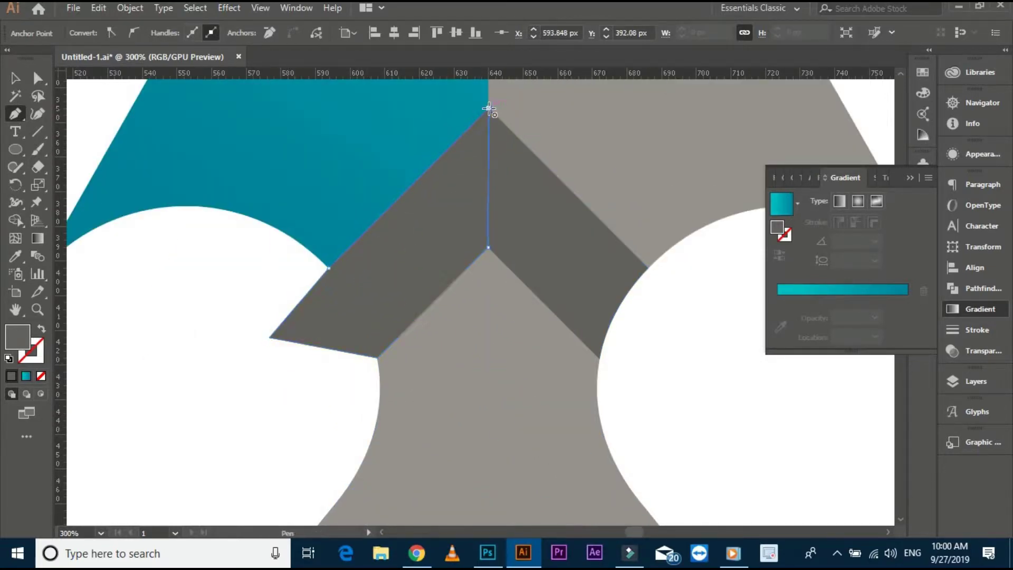
{"action": "left_click", "coordinate": [489, 109]}
Trim the new facet against the left circle with Shape Builder.
{"action": "left_click", "coordinate": [15, 78]}
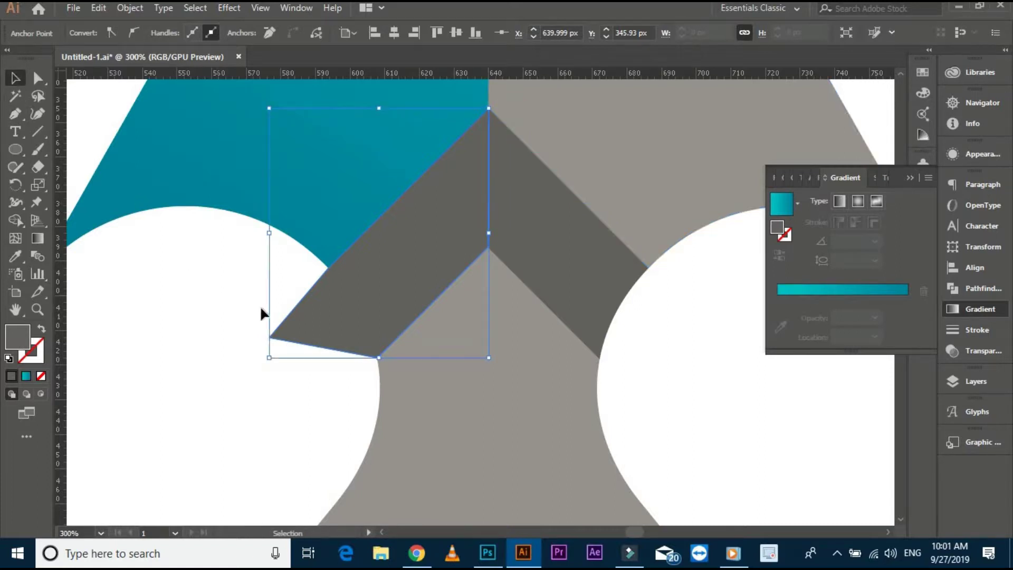
{"action": "left_click_drag", "start_coordinate": [260, 305], "coordinate": [501, 515]}
{"action": "key", "text": "shift+m"}
{"action": "left_click", "coordinate": [348, 328], "text": "alt"}
{"action": "left_click", "coordinate": [15, 78]}
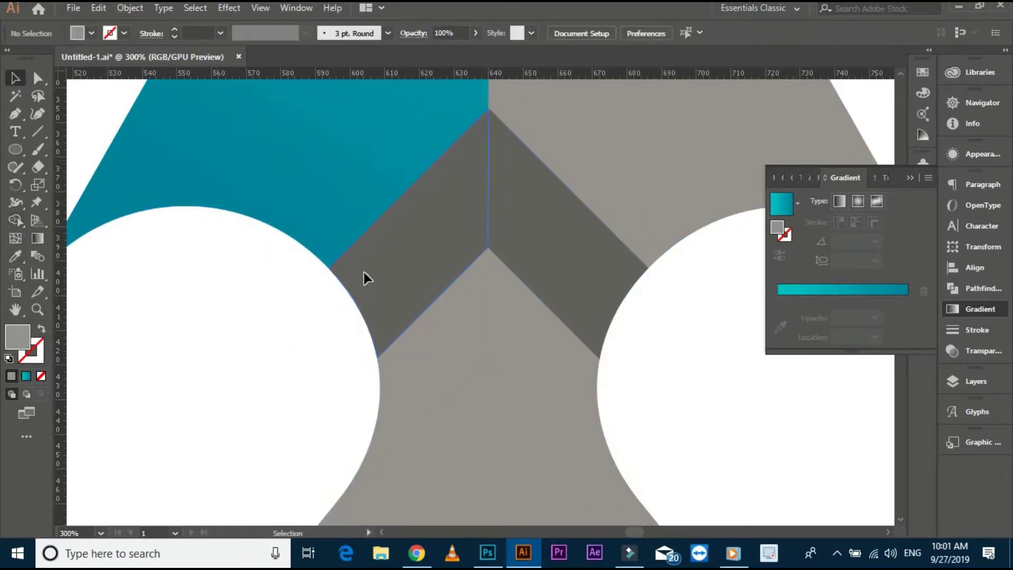
{"action": "left_click", "coordinate": [412, 254]}
{"action": "left_click", "coordinate": [529, 229], "text": "shift"}
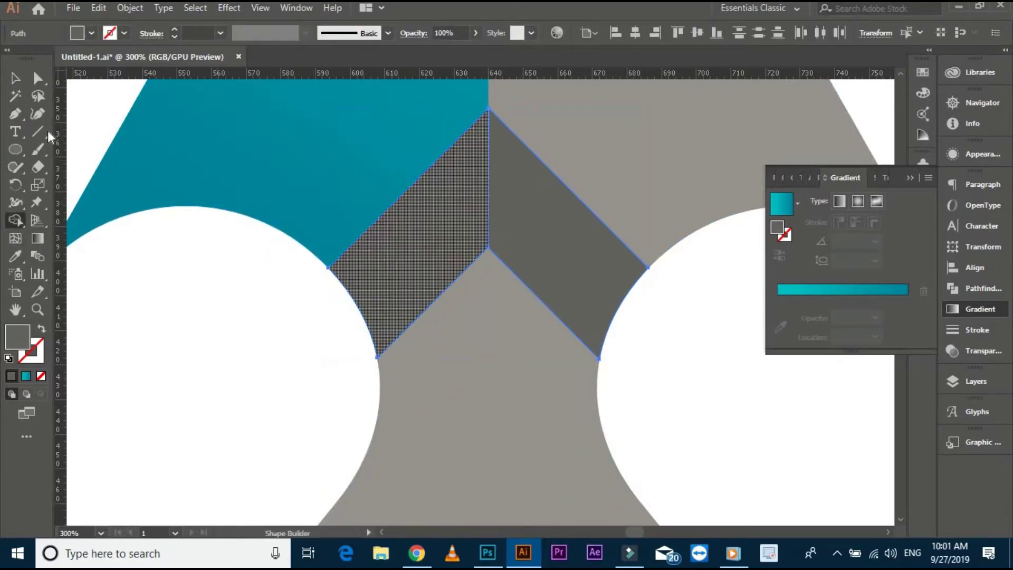
Eyedrop the teal gradient onto the left chevron facet and angle it diagonally toward the centre.
{"action": "key", "text": "i"}
{"action": "key", "text": "ctrl+minus"}
{"action": "key", "text": "ctrl+minus"}
{"action": "key", "text": "ctrl+minus"}
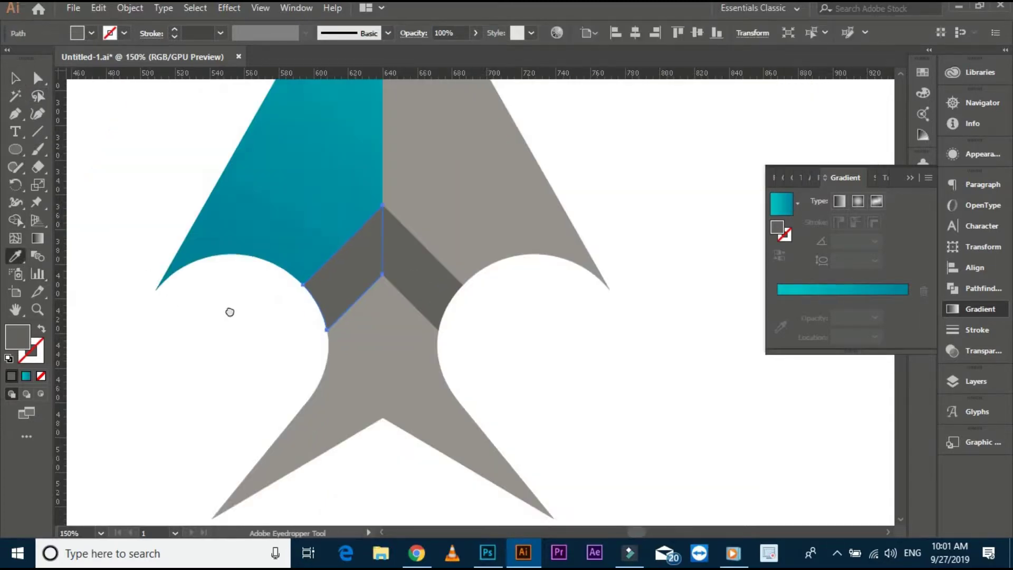
{"action": "key", "text": "ctrl+minus"}
{"action": "key", "text": "ctrl+minus"}
{"action": "scroll", "coordinate": [584, 307], "scroll_direction": "left", "scroll_amount": 5}
{"action": "left_click", "coordinate": [250, 255]}
{"action": "key", "text": "ctrl+0"}
{"action": "key", "text": "g"}
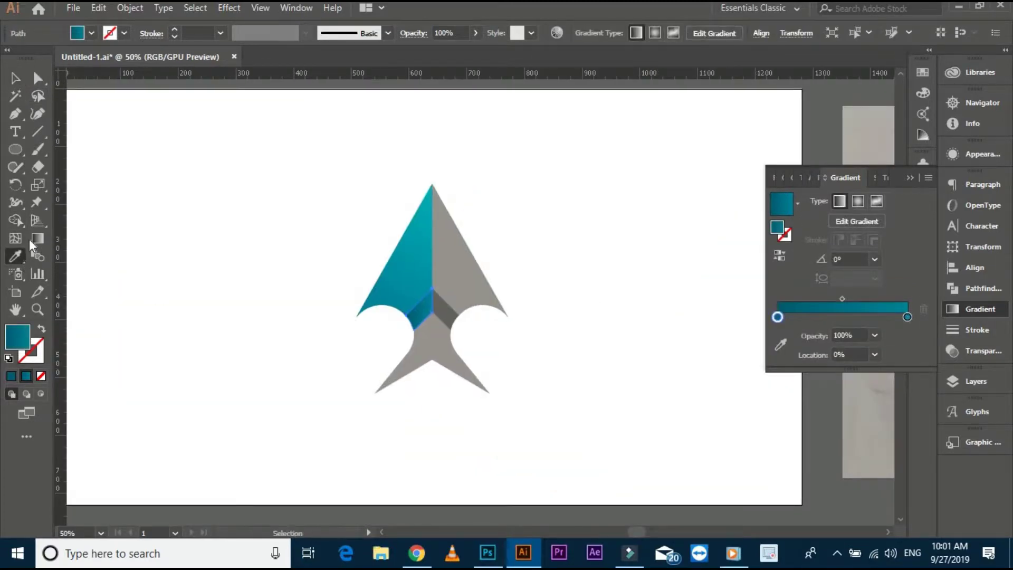
{"action": "key", "text": "ctrl+1"}
{"action": "left_click_drag", "start_coordinate": [504, 274], "coordinate": [441, 351]}
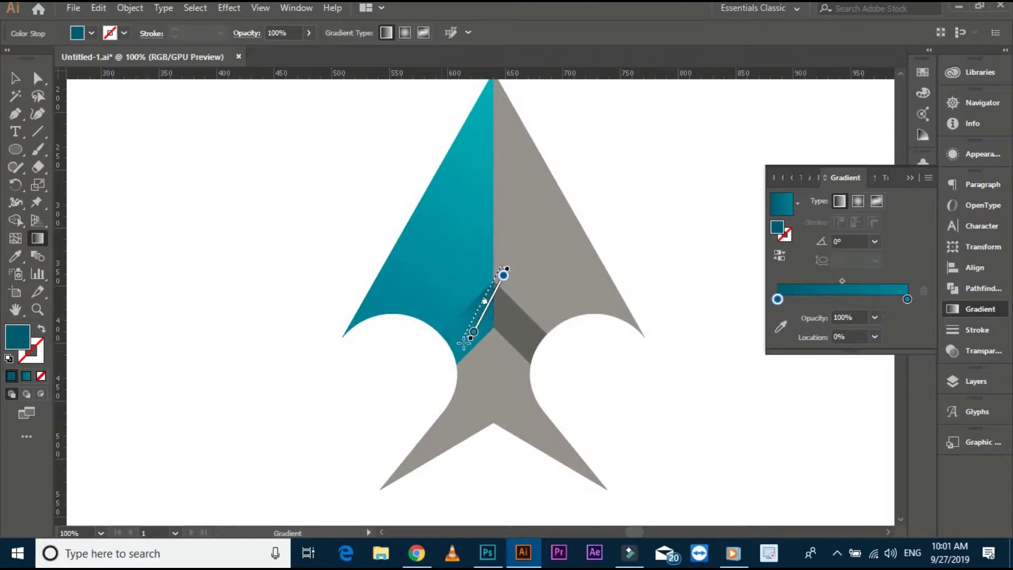
{"action": "left_click_drag", "start_coordinate": [417, 411], "coordinate": [490, 307]}
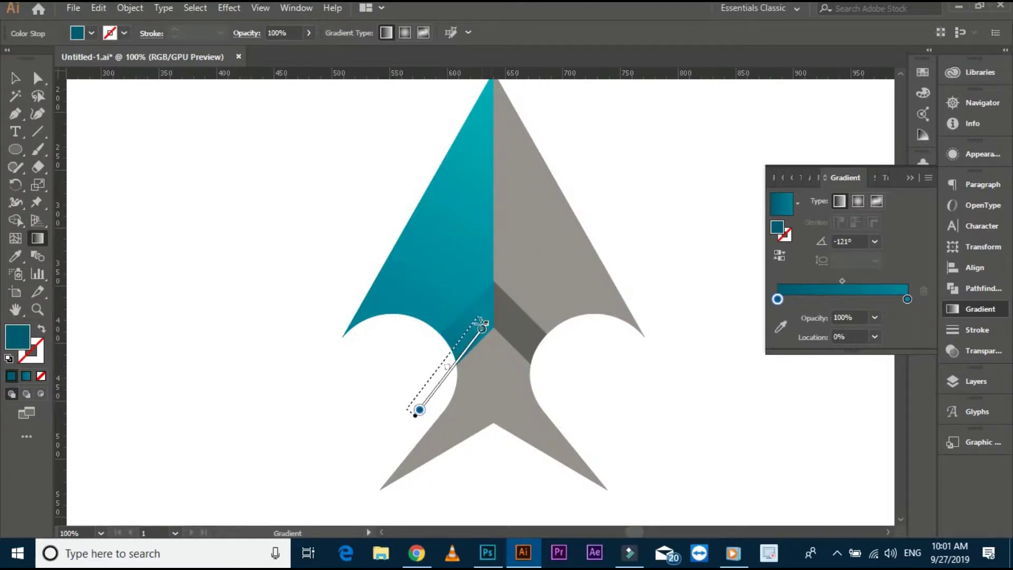
{"action": "left_click_drag", "start_coordinate": [405, 439], "coordinate": [478, 309]}
{"action": "key", "text": "v"}
{"action": "left_click", "coordinate": [249, 249]}
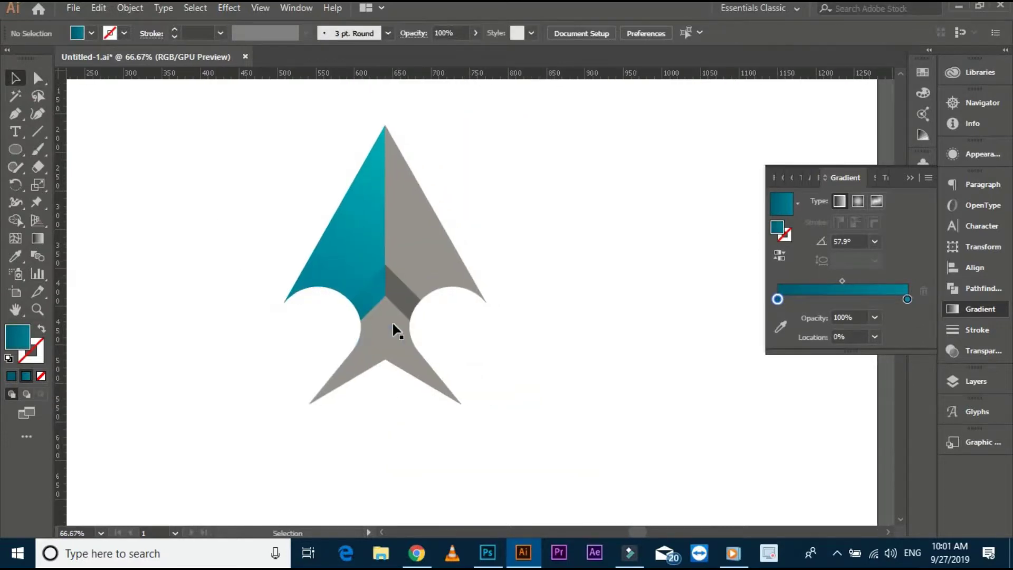
Pen-draw a facet outline from the chevron apex down along the lower left arm.
{"action": "scroll", "coordinate": [363, 305], "scroll_direction": "up", "scroll_amount": 3}
{"action": "left_click", "coordinate": [363, 306]}
{"action": "key", "text": "p"}
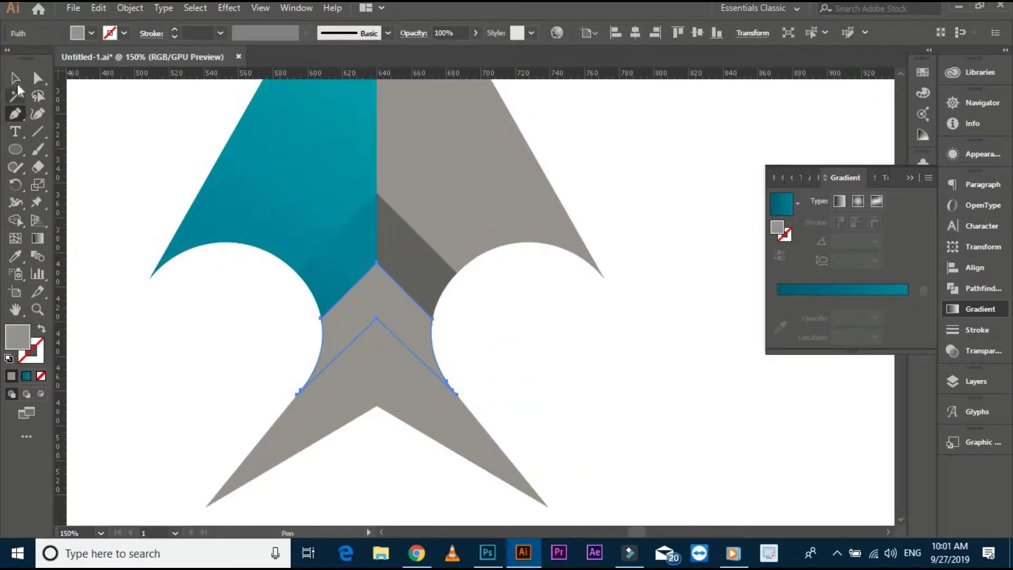
{"action": "key", "text": "ctrl+shift+a"}
{"action": "scroll", "coordinate": [378, 253], "scroll_direction": "up", "scroll_amount": 1}
{"action": "left_click", "coordinate": [373, 247]}
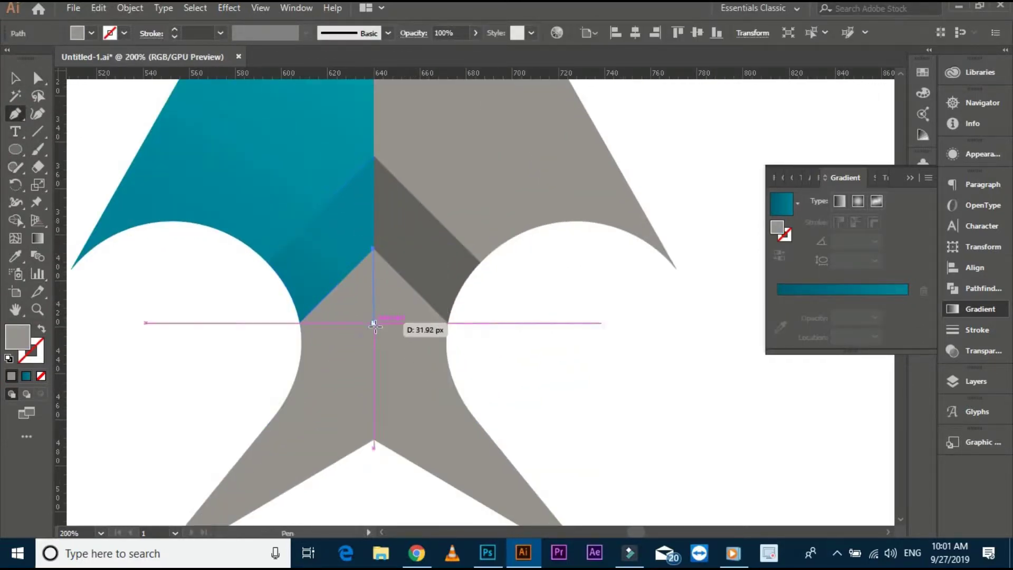
{"action": "left_click", "coordinate": [374, 322]}
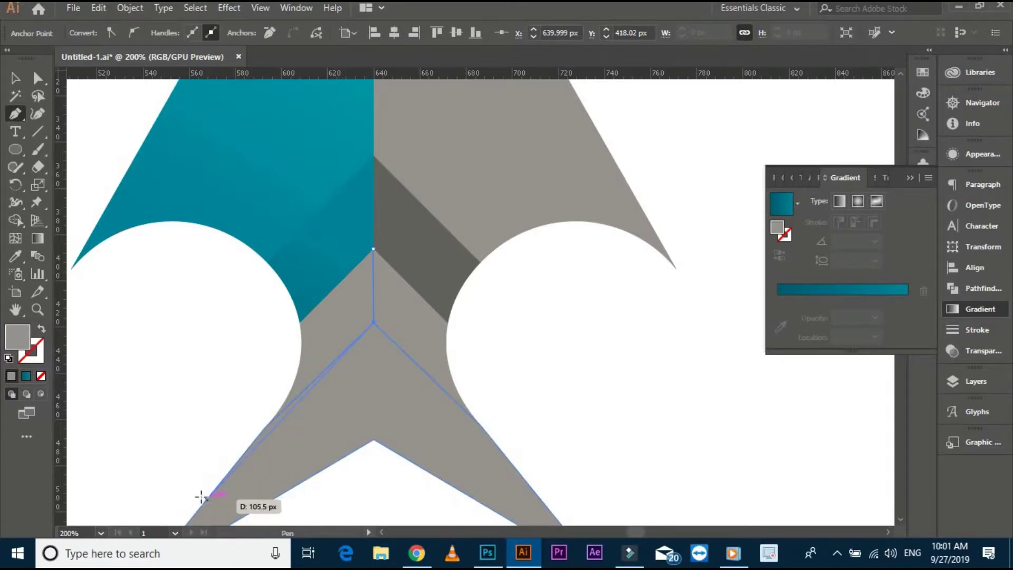
{"action": "left_click", "coordinate": [201, 496]}
{"action": "left_click", "coordinate": [209, 403]}
{"action": "left_click", "coordinate": [271, 323]}
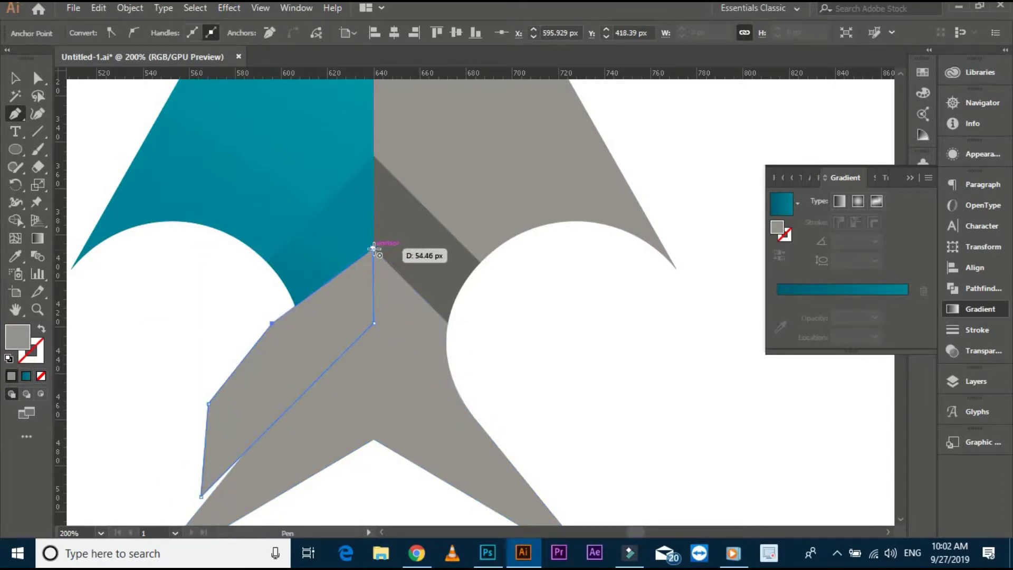
{"action": "left_click", "coordinate": [17, 76]}
Trim the new facet against the grey chevron with Shape Builder.
{"action": "left_click", "coordinate": [321, 439], "text": "shift"}
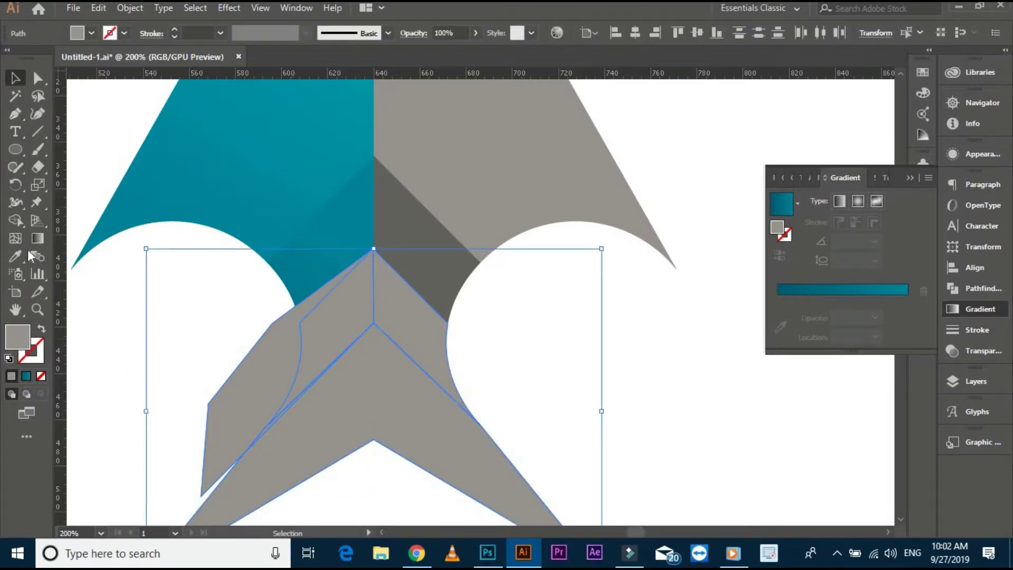
{"action": "key", "text": "shift+m"}
{"action": "key", "text": "v"}
{"action": "left_click", "coordinate": [160, 315]}
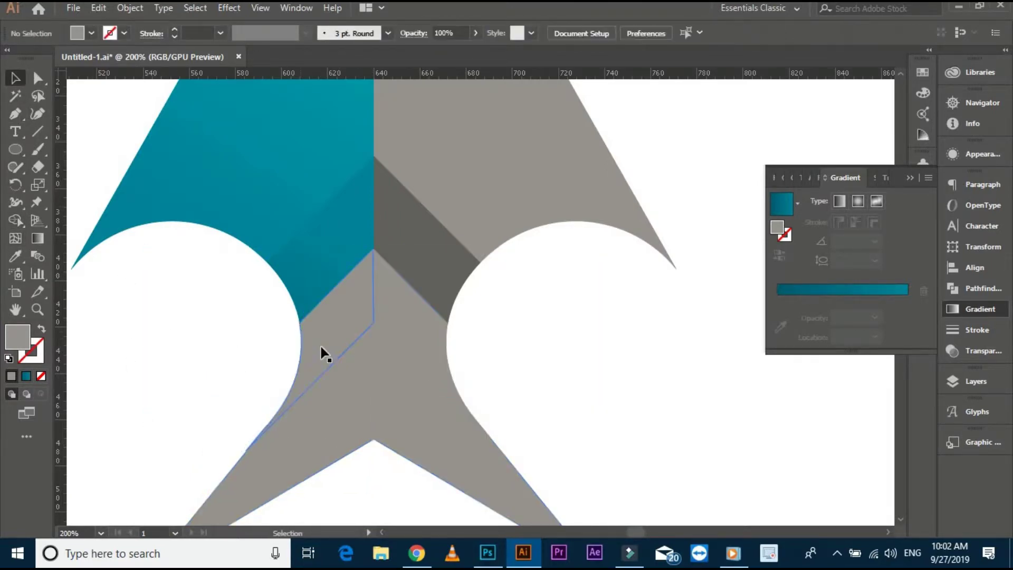
{"action": "scroll", "coordinate": [314, 356], "scroll_direction": "up", "scroll_amount": 2}
{"action": "left_click", "coordinate": [528, 333]}
{"action": "left_click_drag", "start_coordinate": [215, 418], "coordinate": [261, 300]}
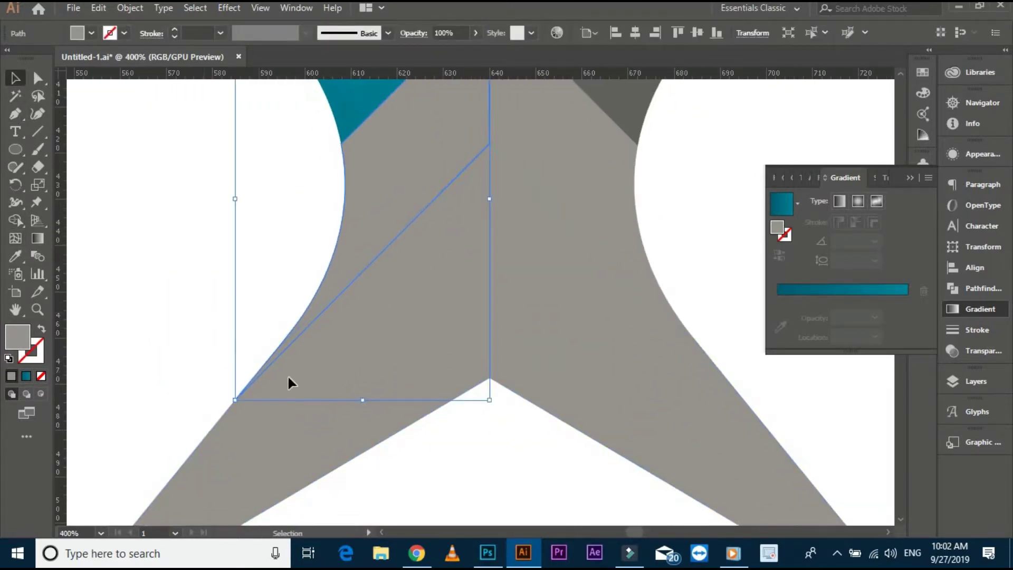
{"action": "left_click", "coordinate": [290, 382], "text": "shift"}
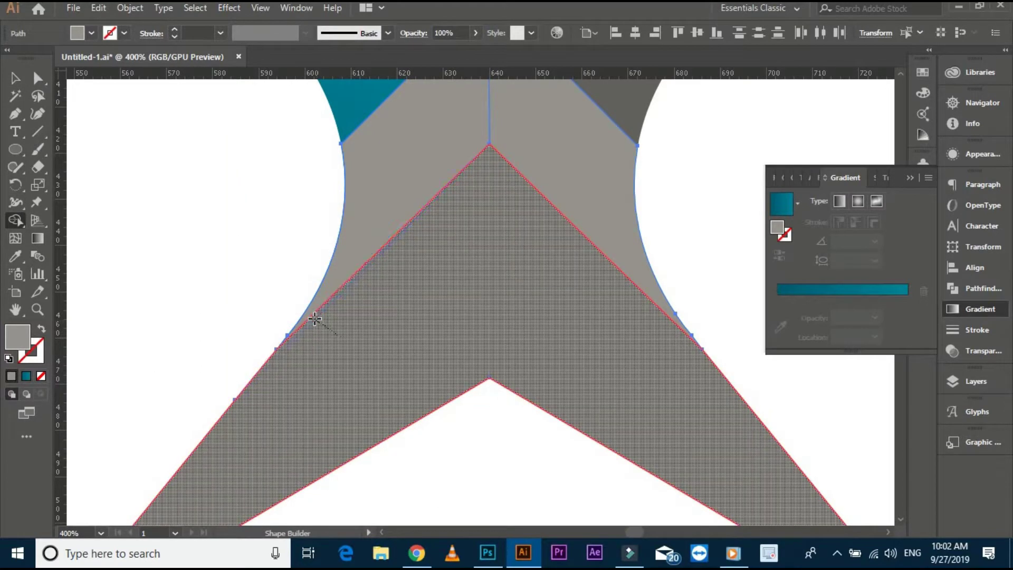
{"action": "key", "text": "ctrl+minus"}
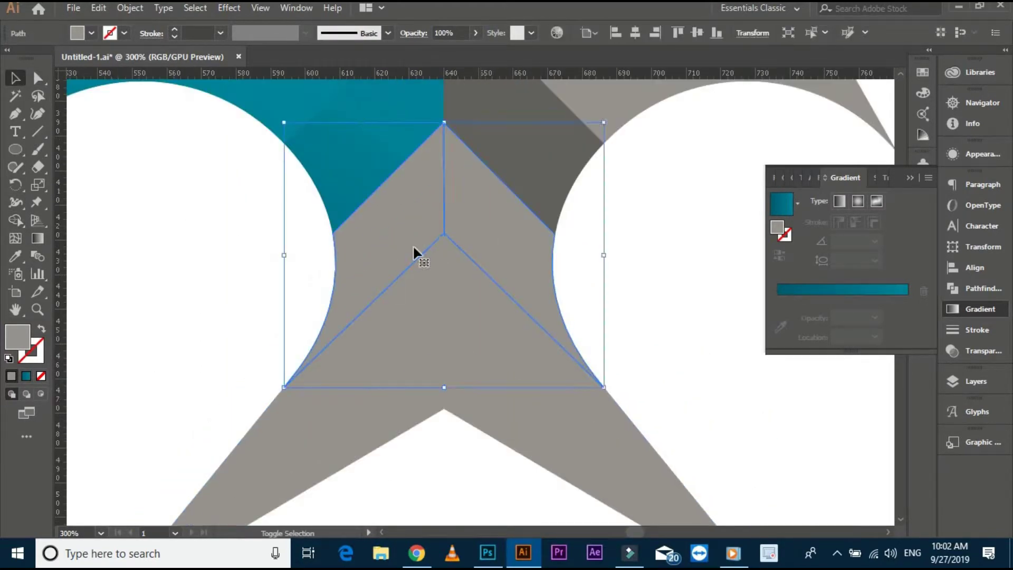
{"action": "key", "text": "shift+m"}
{"action": "left_click", "coordinate": [16, 79]}
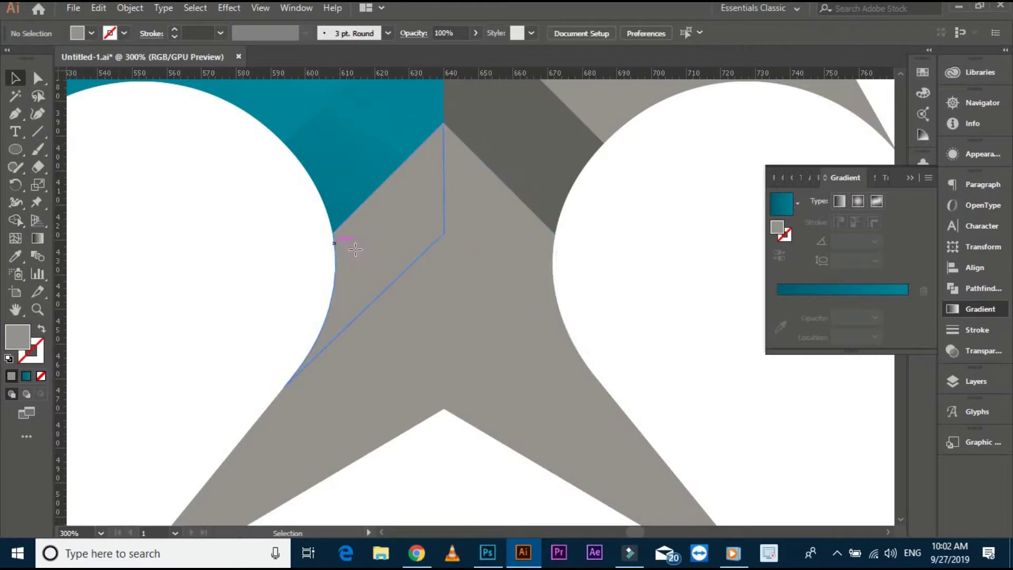
{"action": "key", "text": "ctrl+minus"}
{"action": "key", "text": "ctrl+minus"}
{"action": "key", "text": "ctrl+minus"}
{"action": "left_click_drag", "start_coordinate": [139, 266], "coordinate": [501, 293]}
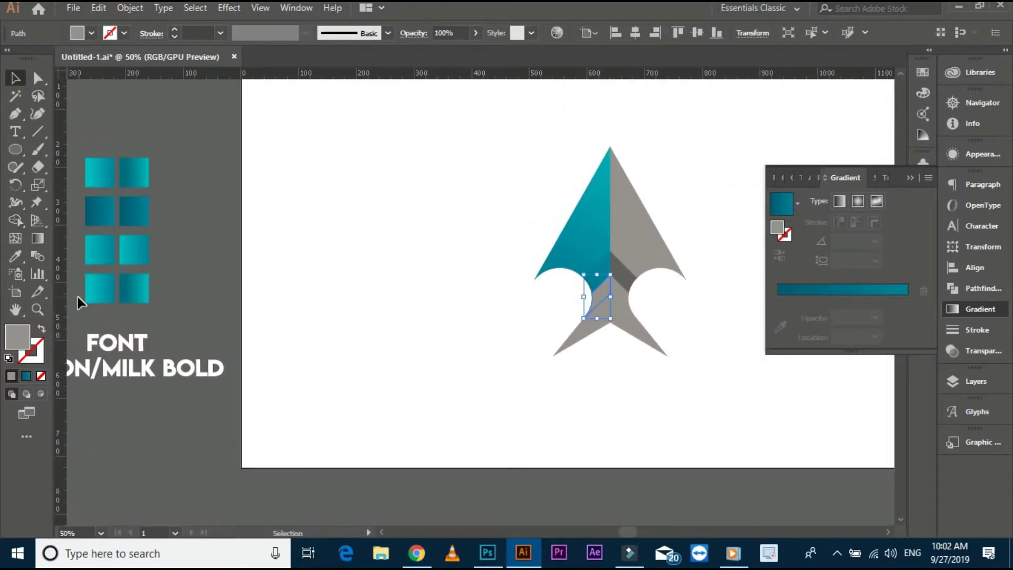
Eyedrop the teal gradient onto the small facet and angle it across.
{"action": "left_click_drag", "start_coordinate": [245, 299], "coordinate": [290, 299]}
{"action": "key", "text": "i"}
{"action": "left_click", "coordinate": [628, 226]}
{"action": "key", "text": "v"}
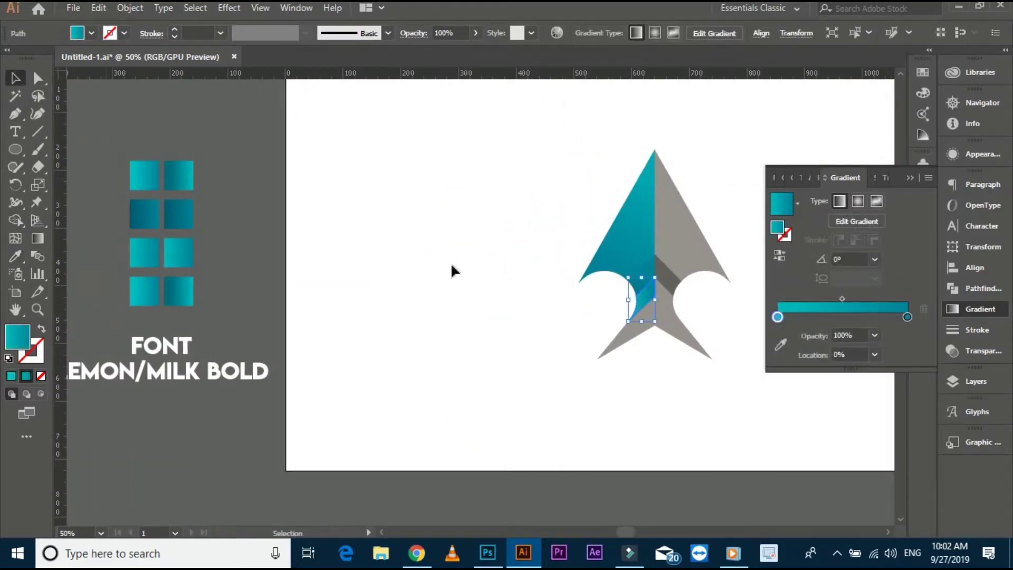
{"action": "key", "text": "ctrl+plus"}
{"action": "key", "text": "ctrl+plus"}
{"action": "key", "text": "g"}
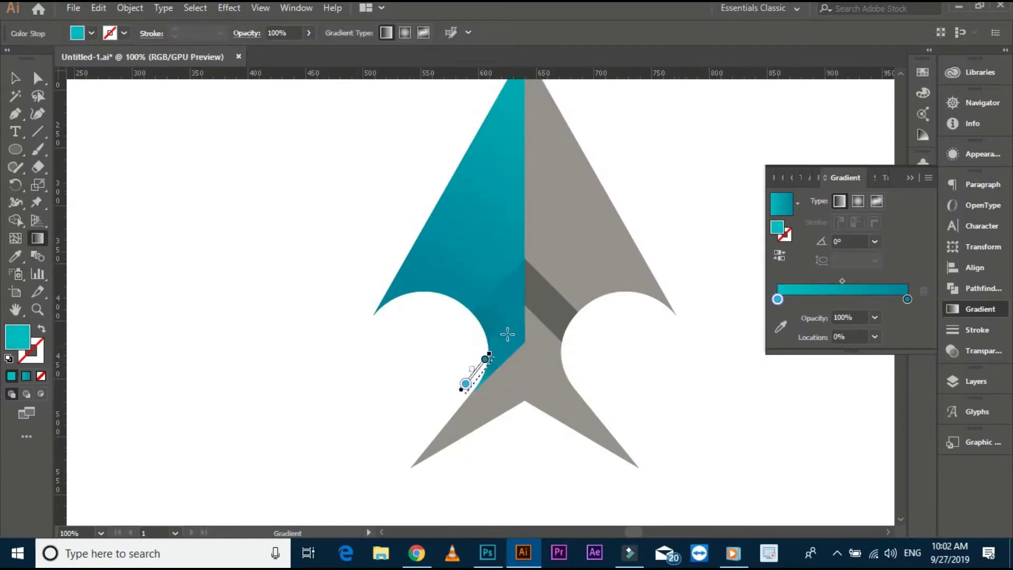
{"action": "left_click_drag", "start_coordinate": [548, 271], "coordinate": [513, 353]}
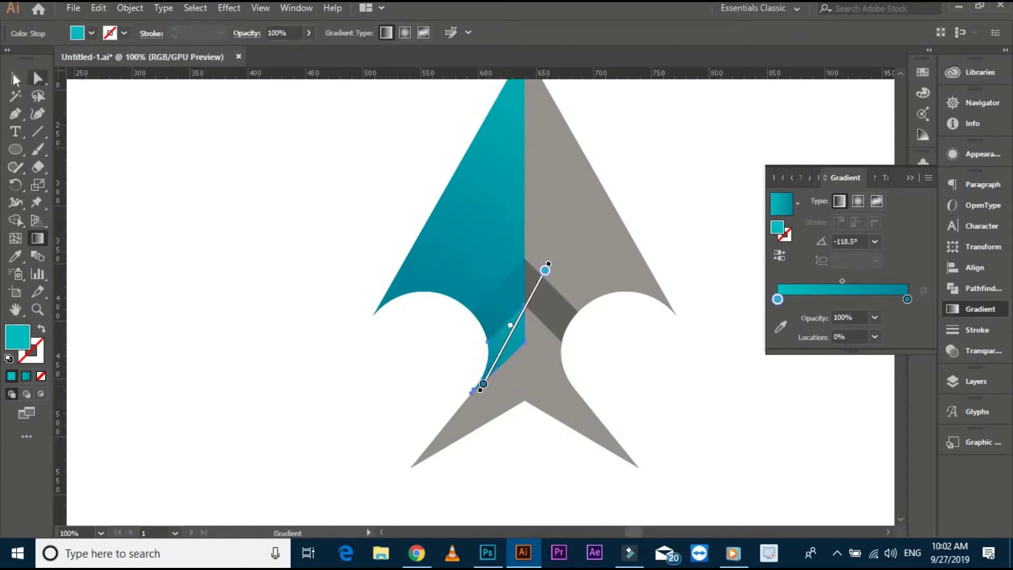
Re-angle the lower teal facet's gradient from lower left toward the centre.
{"action": "left_click", "coordinate": [486, 323]}
{"action": "left_click_drag", "start_coordinate": [465, 332], "coordinate": [386, 453]}
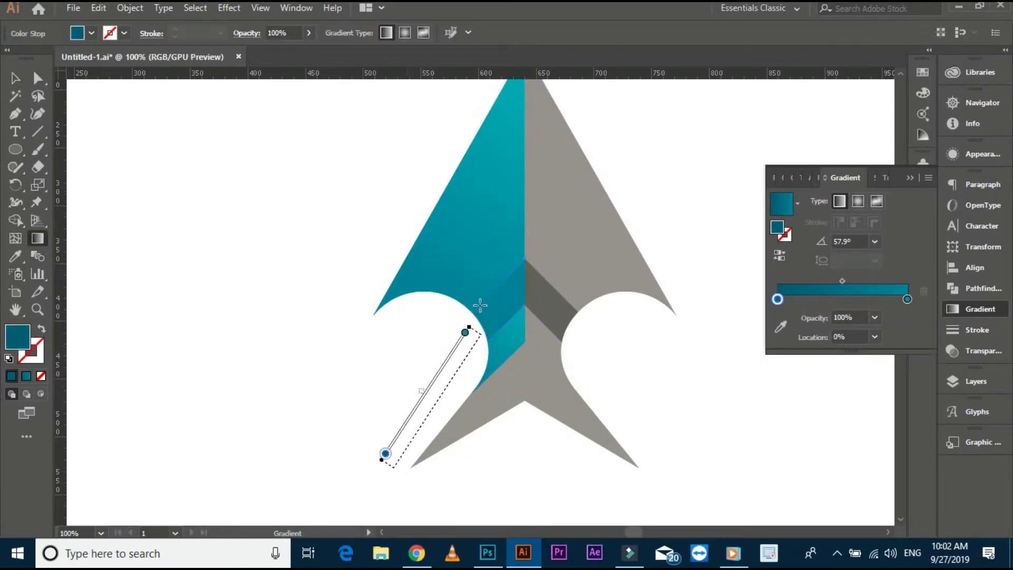
{"action": "left_click_drag", "start_coordinate": [518, 289], "coordinate": [566, 208]}
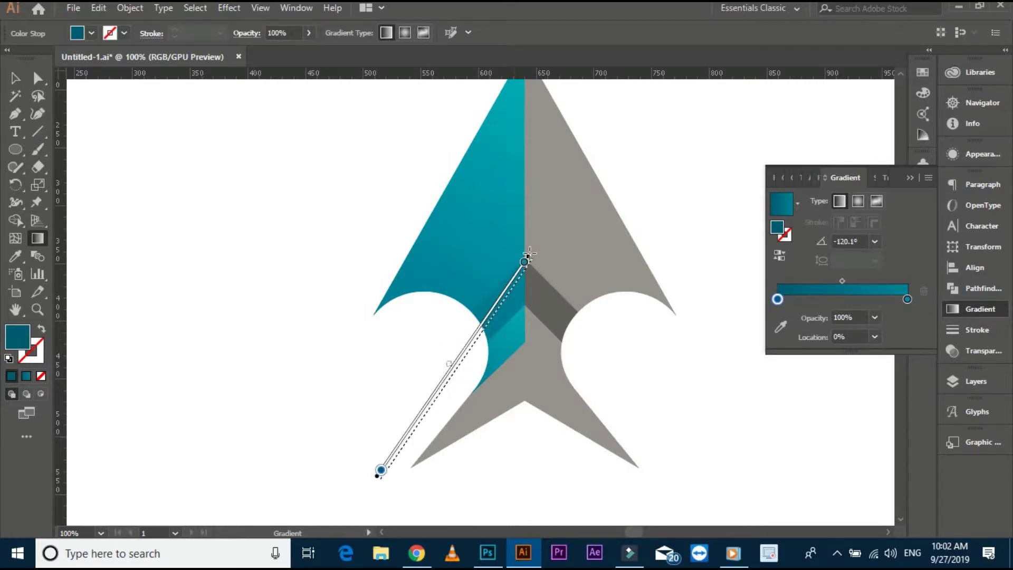
{"action": "left_click_drag", "start_coordinate": [381, 470], "coordinate": [537, 248]}
{"action": "key", "text": "v"}
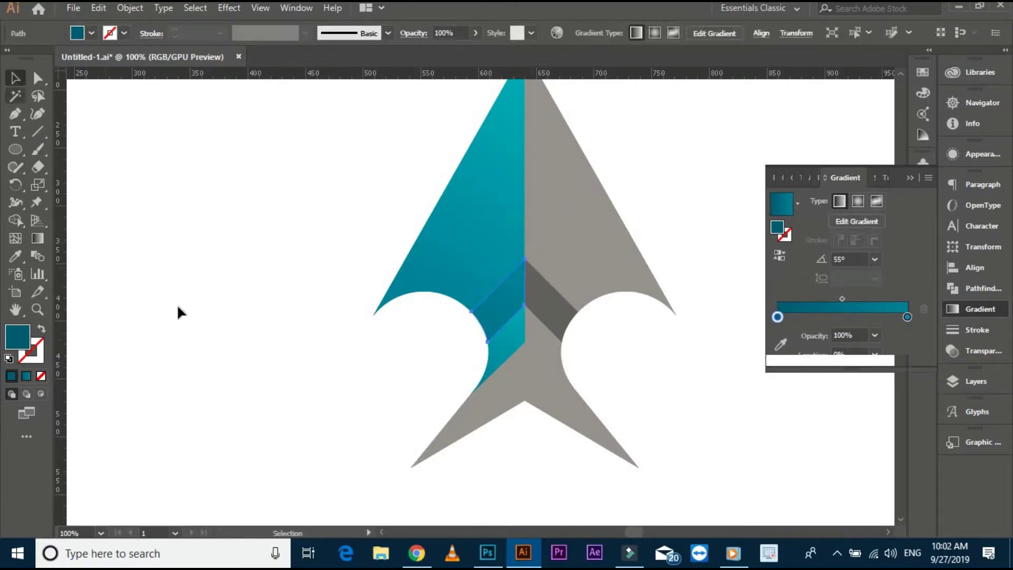
{"action": "left_click", "coordinate": [176, 310]}
{"action": "left_click", "coordinate": [472, 377]}
Pen-draw a new facet outline over the lower left arm.
{"action": "key", "text": "space"}
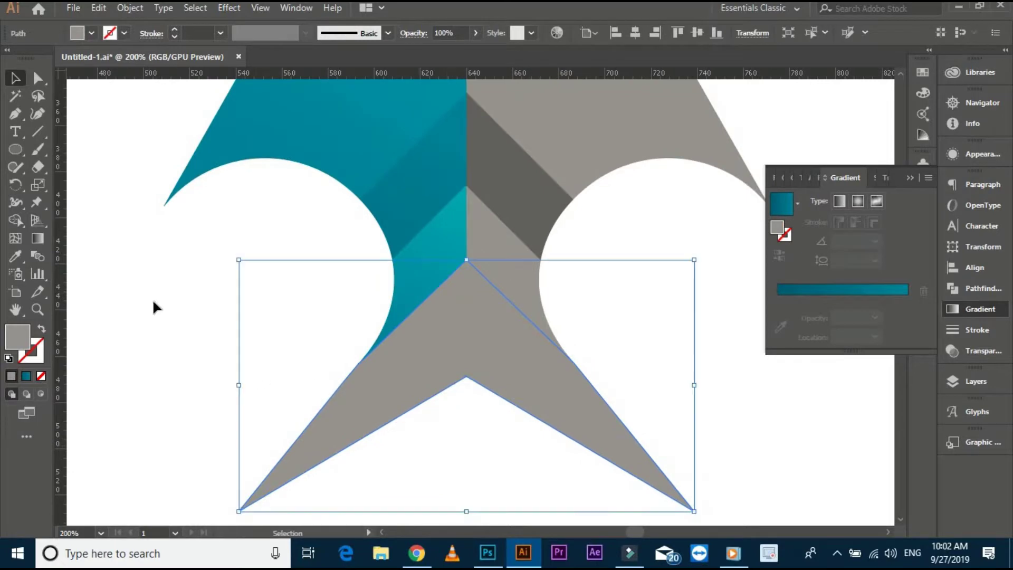
{"action": "left_click", "coordinate": [227, 207]}
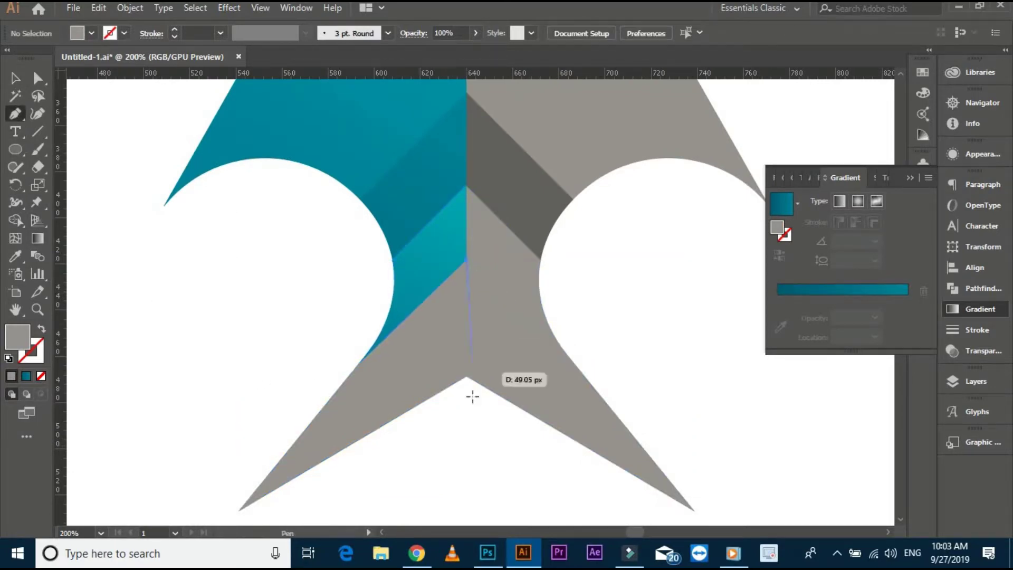
{"action": "left_click_drag", "start_coordinate": [463, 379], "coordinate": [542, 229]}
{"action": "left_click", "coordinate": [484, 350]}
{"action": "left_click", "coordinate": [251, 436]}
{"action": "left_click", "coordinate": [218, 329]}
{"action": "left_click", "coordinate": [311, 248]}
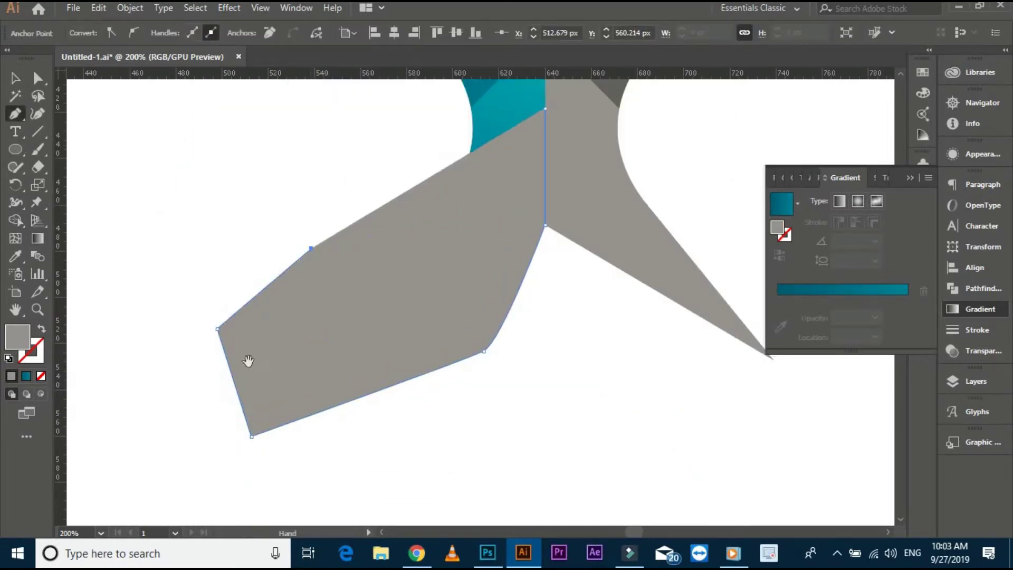
{"action": "left_click_drag", "start_coordinate": [249, 361], "coordinate": [185, 477]}
Trim away the polygon part outside the arm with Shape Builder.
{"action": "key", "text": "v"}
{"action": "left_click_drag", "start_coordinate": [124, 305], "coordinate": [528, 369]}
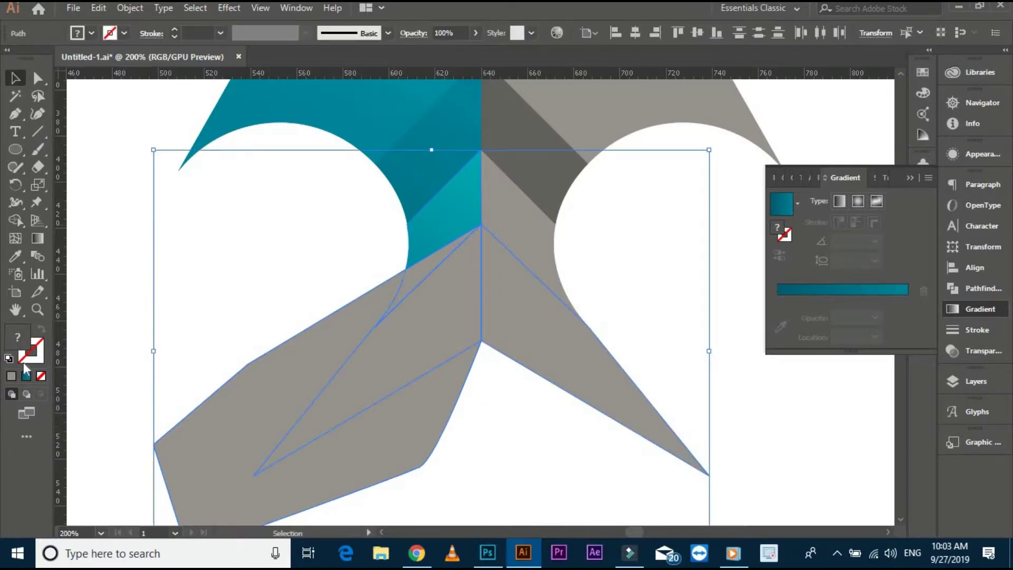
{"action": "key", "text": "shift+m"}
{"action": "left_click", "coordinate": [269, 384], "text": "alt"}
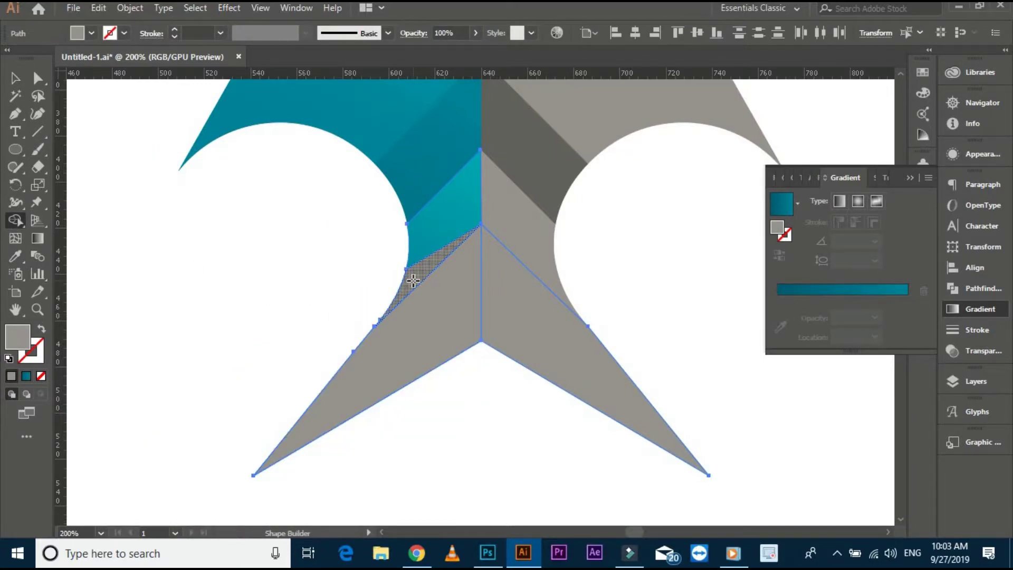
{"action": "left_click", "coordinate": [16, 79]}
{"action": "left_click", "coordinate": [215, 238]}
{"action": "left_click", "coordinate": [312, 317]}
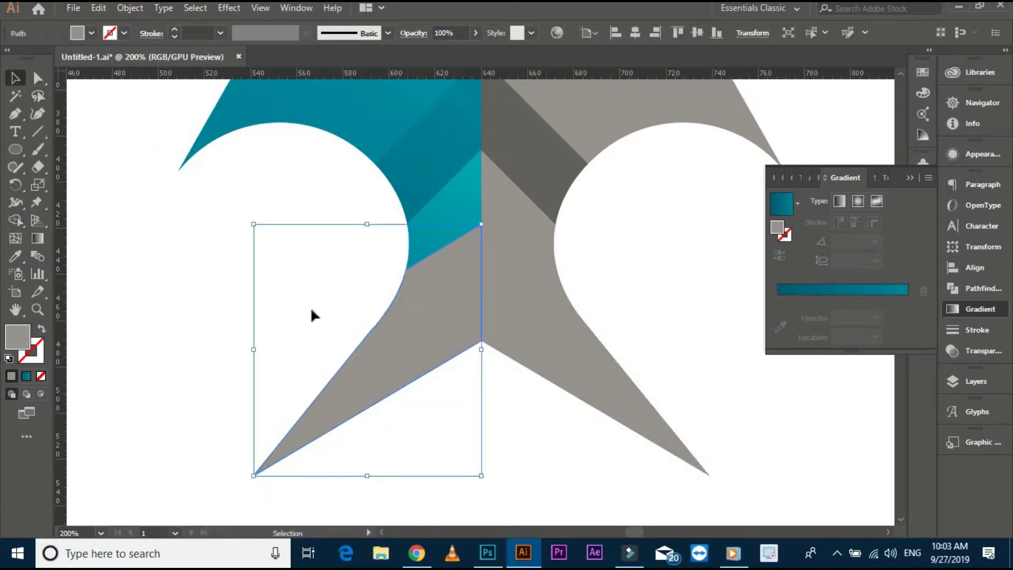
{"action": "key", "text": "ctrl+z"}
{"action": "key", "text": "ctrl+shift+z"}
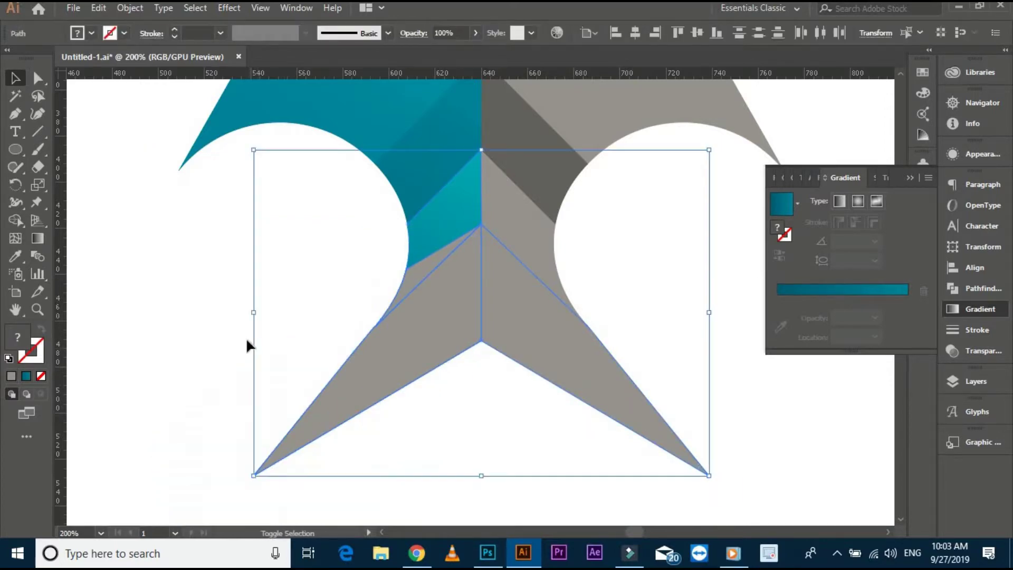
Merge the leftover lower teal sliver into the grey region.
{"action": "key", "text": "v"}
{"action": "left_click", "coordinate": [87, 184]}
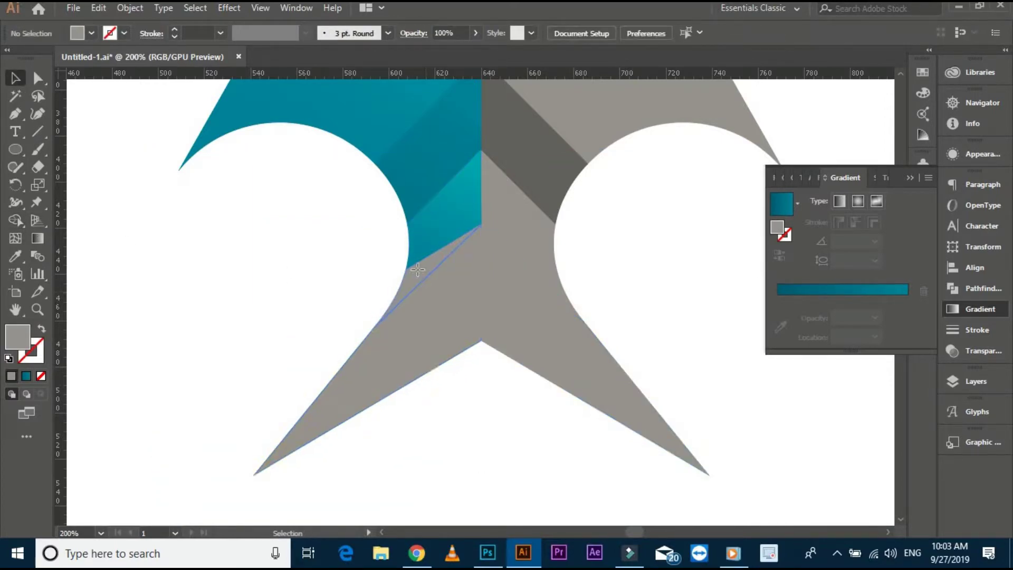
{"action": "scroll", "coordinate": [416, 267], "scroll_direction": "up", "scroll_amount": 2}
{"action": "left_click", "coordinate": [460, 273]}
{"action": "scroll", "coordinate": [287, 378], "scroll_direction": "up", "scroll_amount": 2}
{"action": "scroll", "coordinate": [287, 378], "scroll_direction": "right", "scroll_amount": 2}
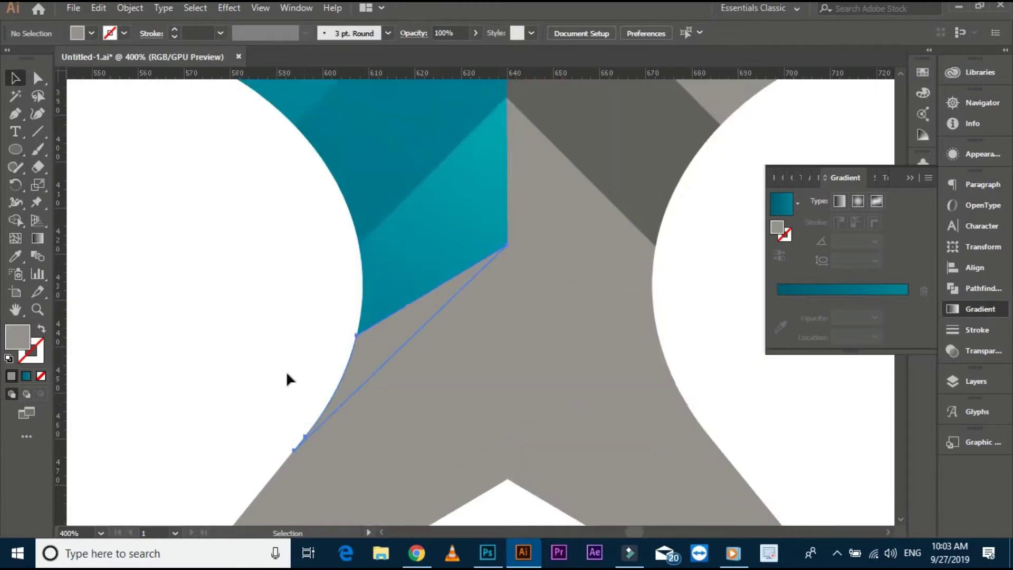
{"action": "left_click_drag", "start_coordinate": [369, 422], "coordinate": [401, 317]}
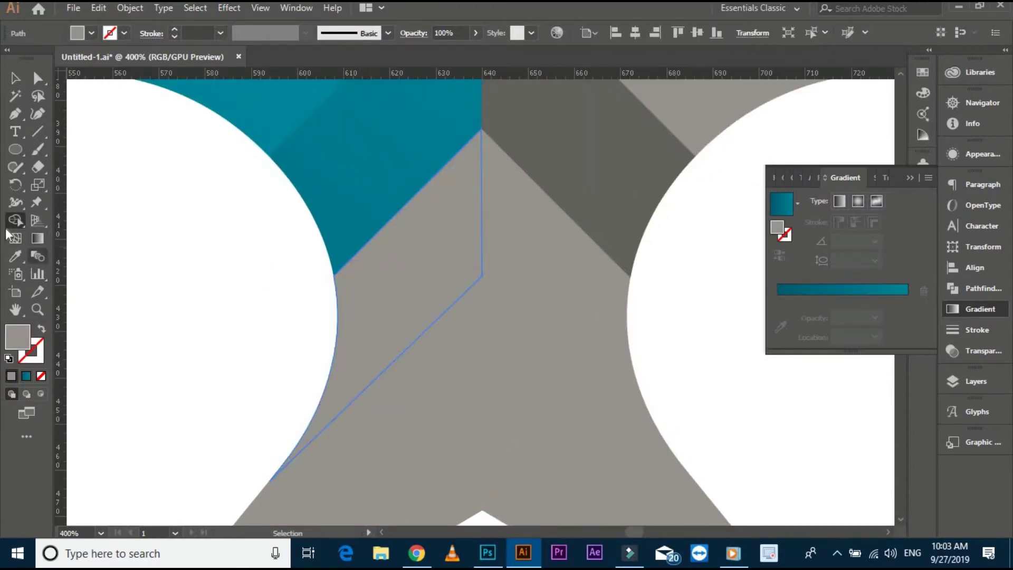
{"action": "scroll", "coordinate": [192, 323], "scroll_direction": "down", "scroll_amount": 4}
{"action": "scroll", "coordinate": [311, 313], "scroll_direction": "down", "scroll_amount": 2}
{"action": "scroll", "coordinate": [311, 314], "scroll_direction": "left", "scroll_amount": 3}
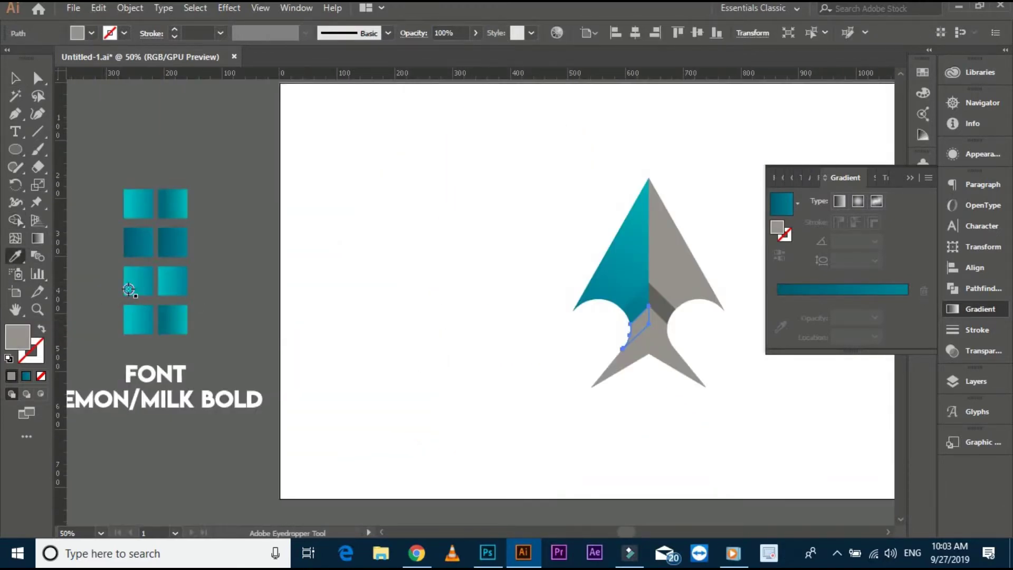
Apply the teal gradient to the trimmed piece and lengthen its direction across it.
{"action": "left_click", "coordinate": [129, 290]}
{"action": "key", "text": "g"}
{"action": "scroll", "coordinate": [337, 346], "scroll_direction": "up", "scroll_amount": 2}
{"action": "scroll", "coordinate": [418, 323], "scroll_direction": "up", "scroll_amount": 1}
{"action": "left_click_drag", "start_coordinate": [294, 362], "coordinate": [373, 316]}
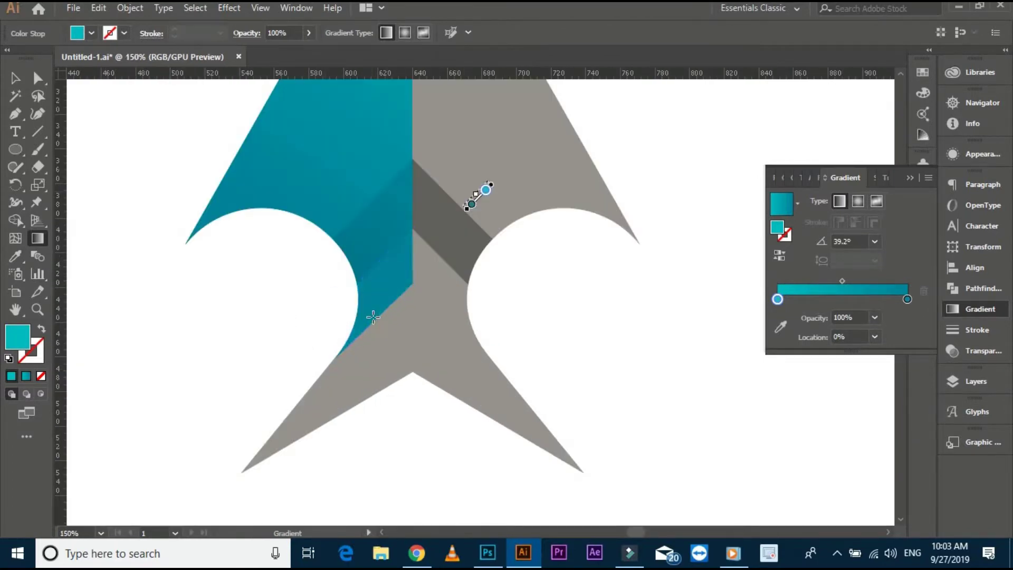
{"action": "left_click_drag", "start_coordinate": [471, 204], "coordinate": [335, 358]}
{"action": "key", "text": "v"}
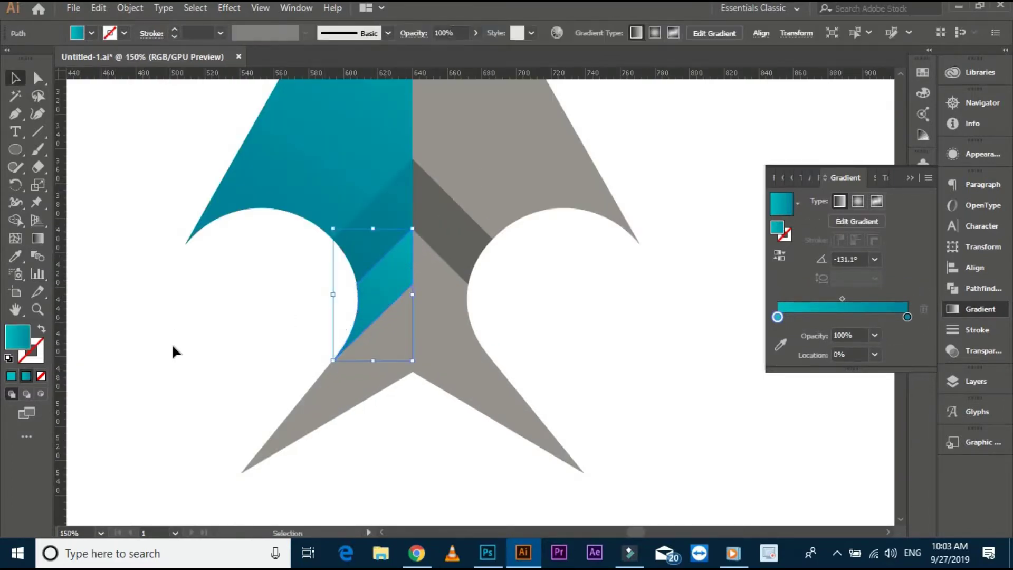
{"action": "left_click", "coordinate": [174, 350]}
{"action": "scroll", "coordinate": [174, 350], "scroll_direction": "down", "scroll_amount": 3}
{"action": "scroll", "coordinate": [174, 350], "scroll_direction": "left", "scroll_amount": 1}
Fill the left grey triangle with the teal gradient, angled diagonally.
{"action": "left_click", "coordinate": [368, 323]}
{"action": "left_click", "coordinate": [494, 289], "text": "shift"}
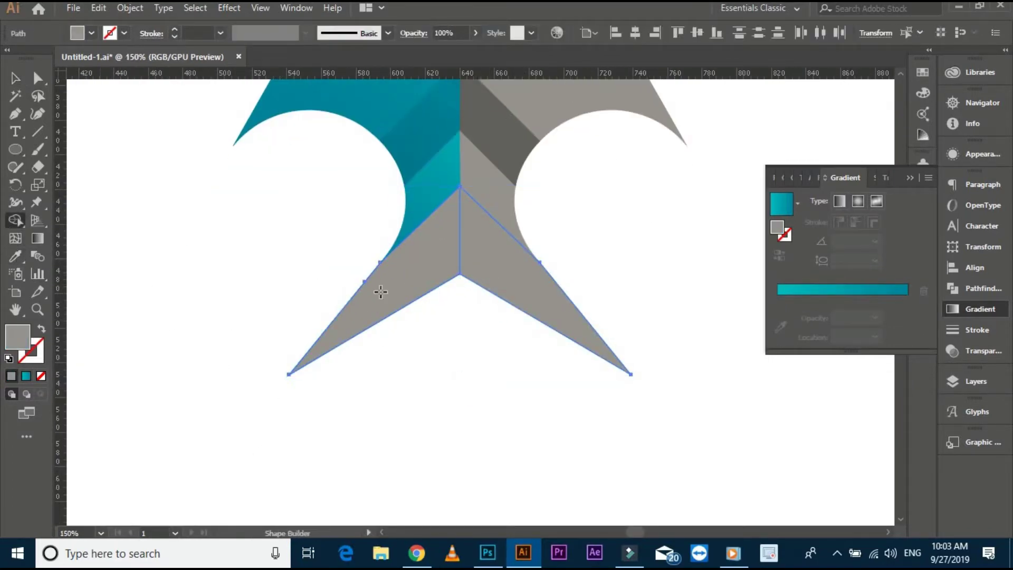
{"action": "key", "text": "ctrl+minus"}
{"action": "left_click", "coordinate": [375, 290]}
{"action": "key", "text": "ctrl+minus"}
{"action": "key", "text": "ctrl+minus"}
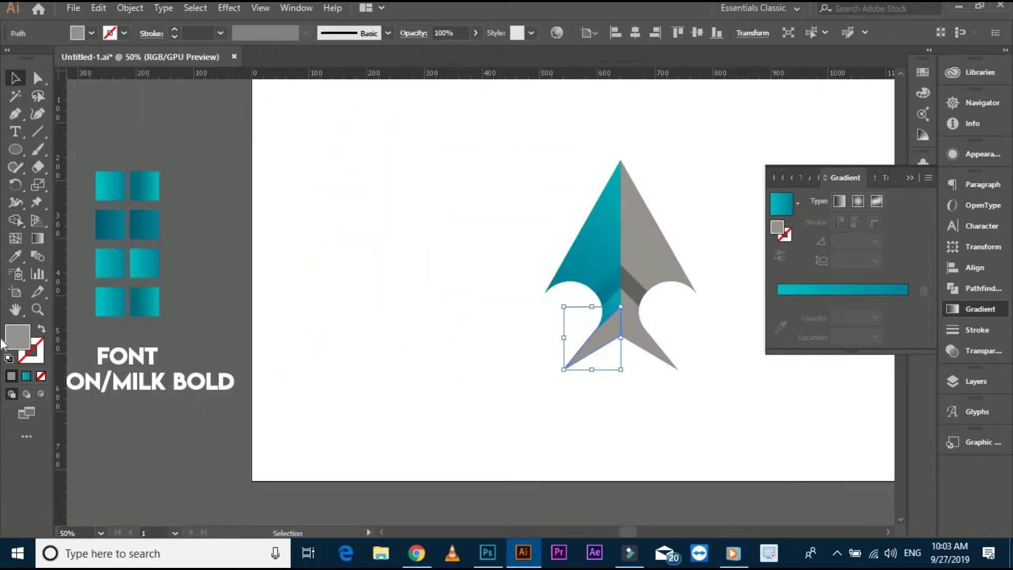
{"action": "left_click", "coordinate": [15, 257]}
{"action": "left_click", "coordinate": [144, 302]}
{"action": "left_click_drag", "start_coordinate": [355, 341], "coordinate": [135, 325]}
{"action": "key", "text": "g"}
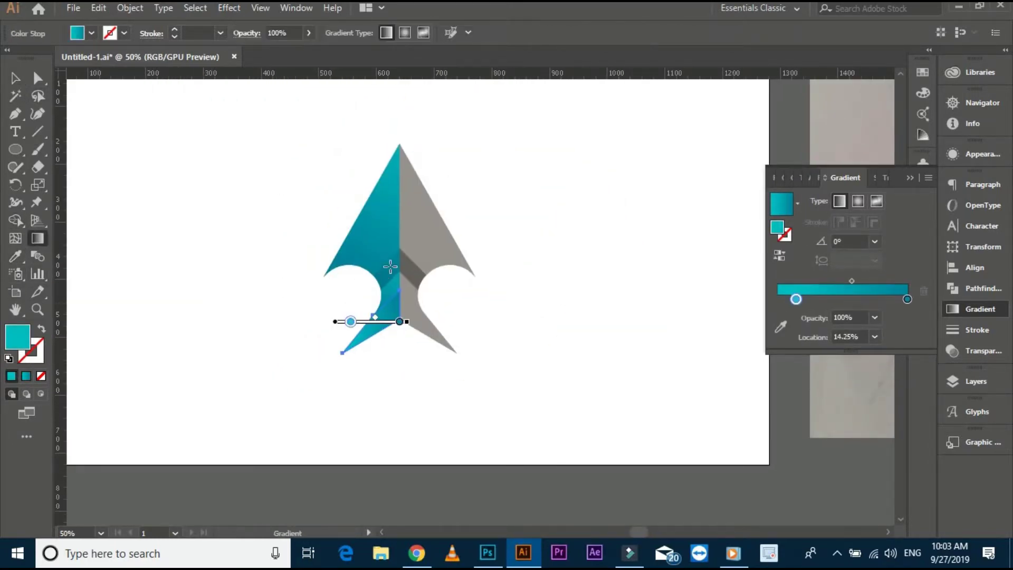
{"action": "left_click_drag", "start_coordinate": [410, 261], "coordinate": [350, 359]}
{"action": "left_click", "coordinate": [16, 78]}
Eyedrop the teal gradient onto the grey upper-right half and angle it diagonally down the facet.
{"action": "left_click", "coordinate": [425, 248]}
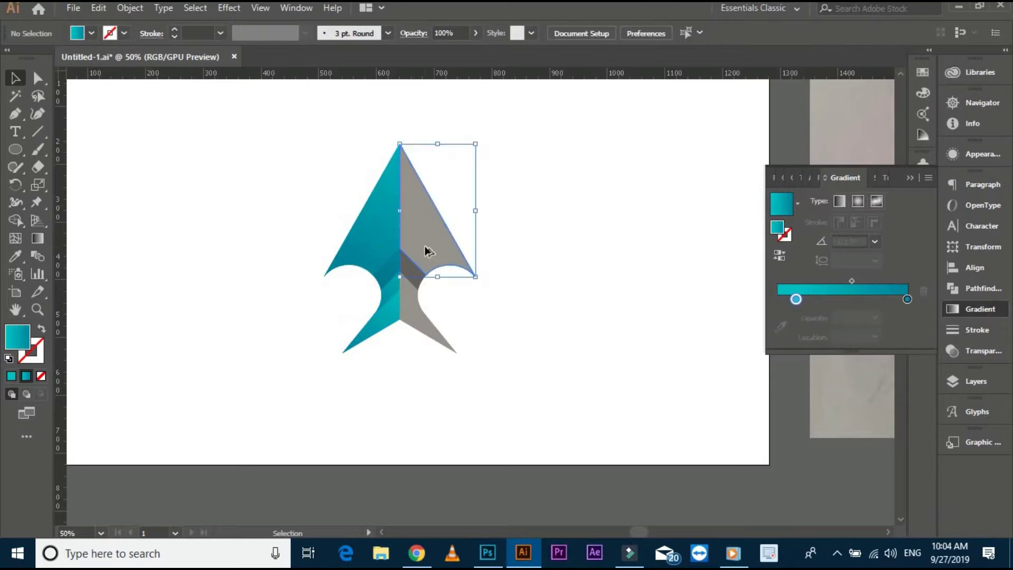
{"action": "key", "text": "ctrl+minus"}
{"action": "key", "text": "ctrl+minus"}
{"action": "left_click", "coordinate": [15, 257]}
{"action": "left_click", "coordinate": [177, 203]}
{"action": "key", "text": "g"}
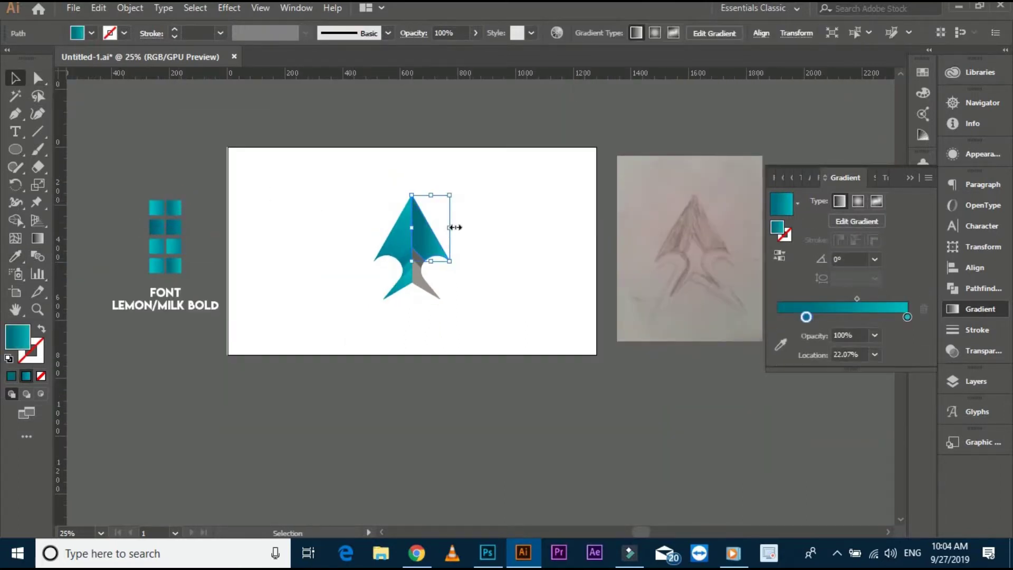
{"action": "key", "text": "ctrl+plus"}
{"action": "key", "text": "ctrl+plus"}
{"action": "key", "text": "ctrl+plus"}
{"action": "mouse_move", "coordinate": [297, 149]}
{"action": "left_mouse_down"}
{"action": "mouse_move", "coordinate": [454, 335]}
{"action": "mouse_move", "coordinate": [433, 352]}
{"action": "left_mouse_up"}
{"action": "left_click_drag", "start_coordinate": [298, 115], "coordinate": [438, 290]}
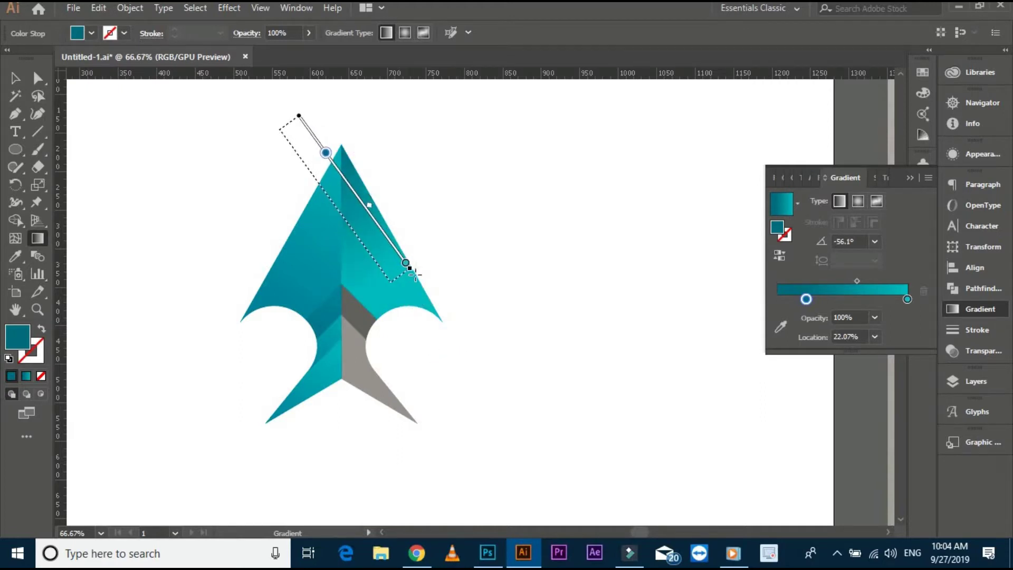
{"action": "mouse_move", "coordinate": [346, 111]}
{"action": "left_mouse_down"}
{"action": "mouse_move", "coordinate": [467, 233]}
{"action": "mouse_move", "coordinate": [457, 208]}
{"action": "left_mouse_up"}
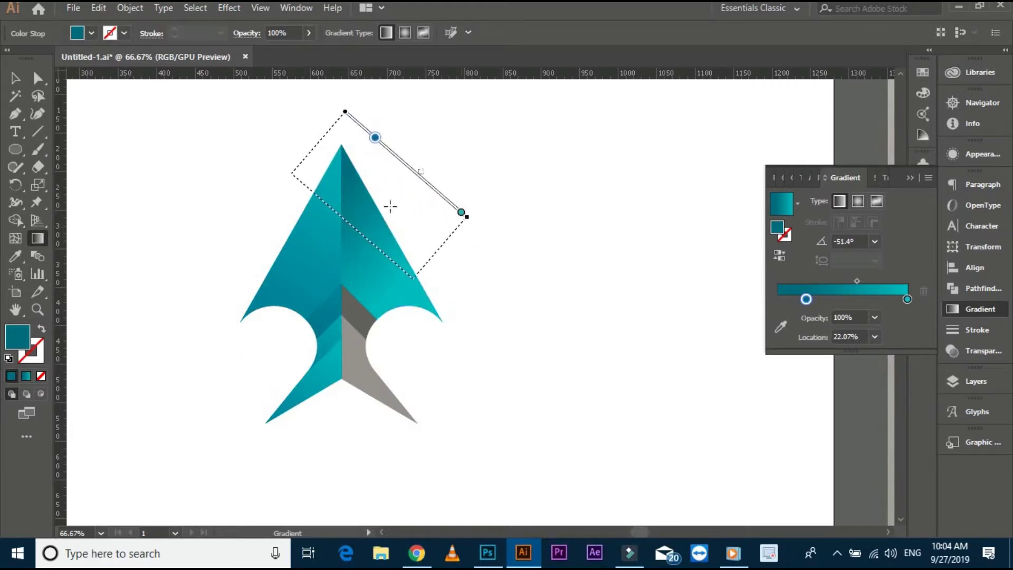
Give the small dark centre facet the teal gradient and set its direction and length.
{"action": "key", "text": "v"}
{"action": "left_click", "coordinate": [230, 239]}
{"action": "left_click", "coordinate": [408, 291]}
{"action": "key", "text": "ctrl+minus"}
{"action": "key", "text": "ctrl+minus"}
{"action": "key", "text": "ctrl+minus"}
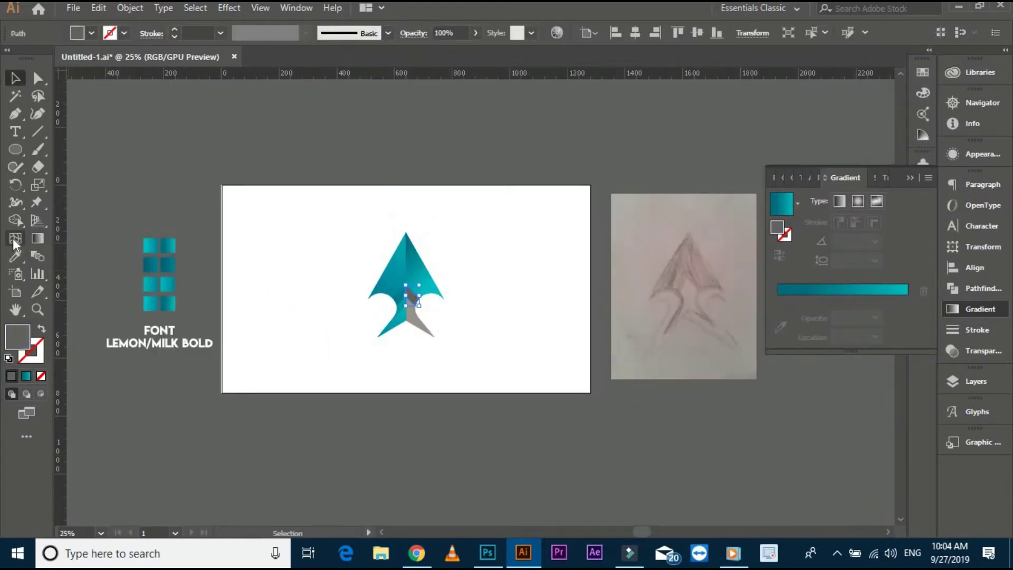
{"action": "left_click", "coordinate": [170, 266]}
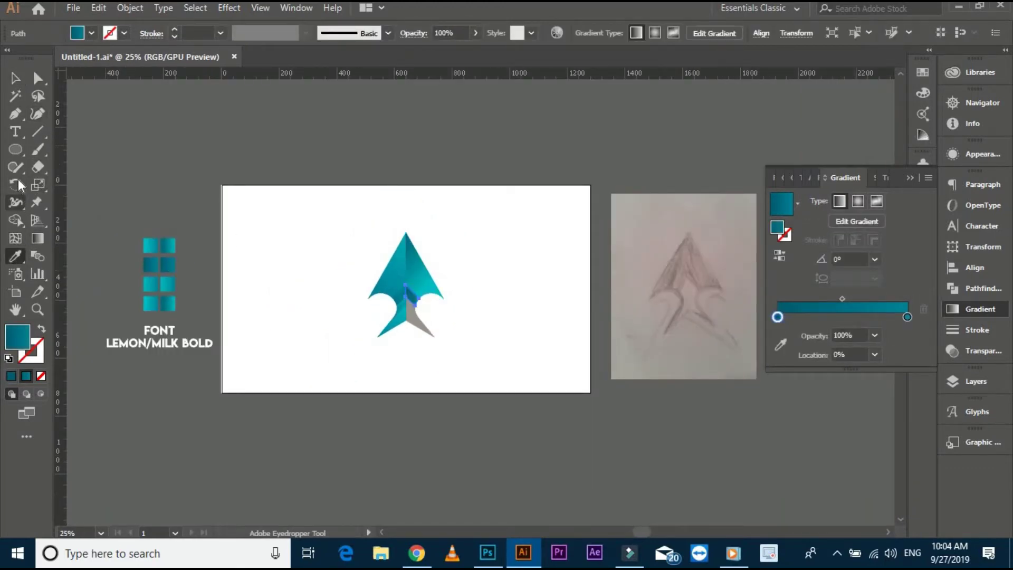
{"action": "left_click", "coordinate": [39, 237]}
{"action": "key", "text": "ctrl+plus"}
{"action": "key", "text": "ctrl+plus"}
{"action": "key", "text": "ctrl+plus"}
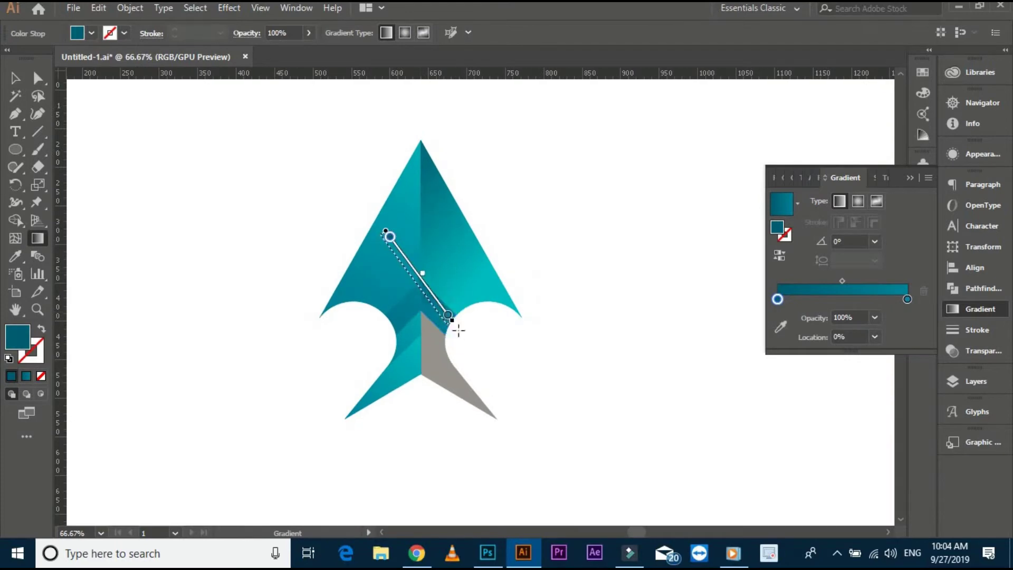
{"action": "scroll", "coordinate": [459, 348], "scroll_direction": "up", "scroll_amount": 2}
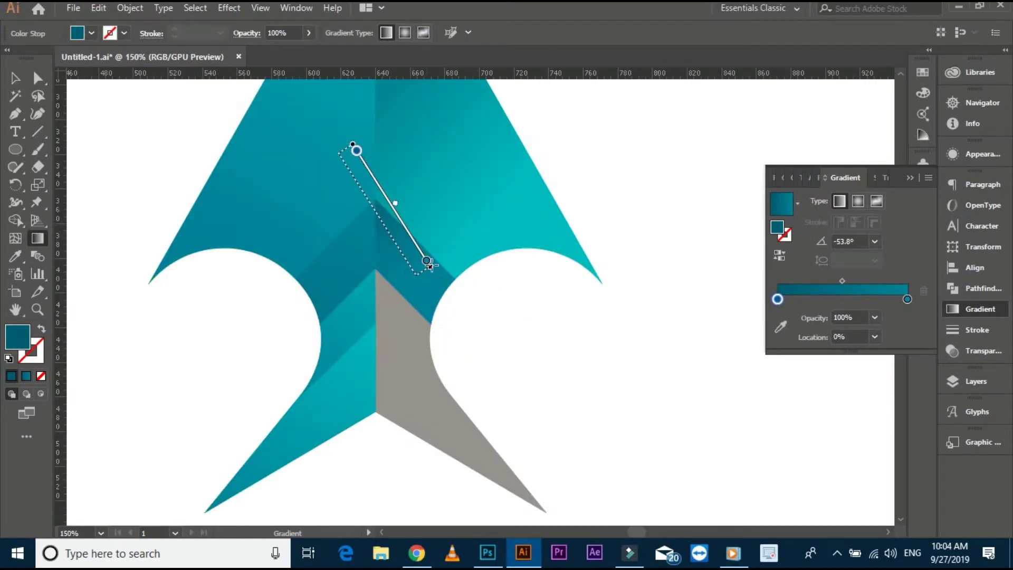
{"action": "left_click_drag", "start_coordinate": [382, 233], "coordinate": [512, 418]}
{"action": "left_click", "coordinate": [322, 137]}
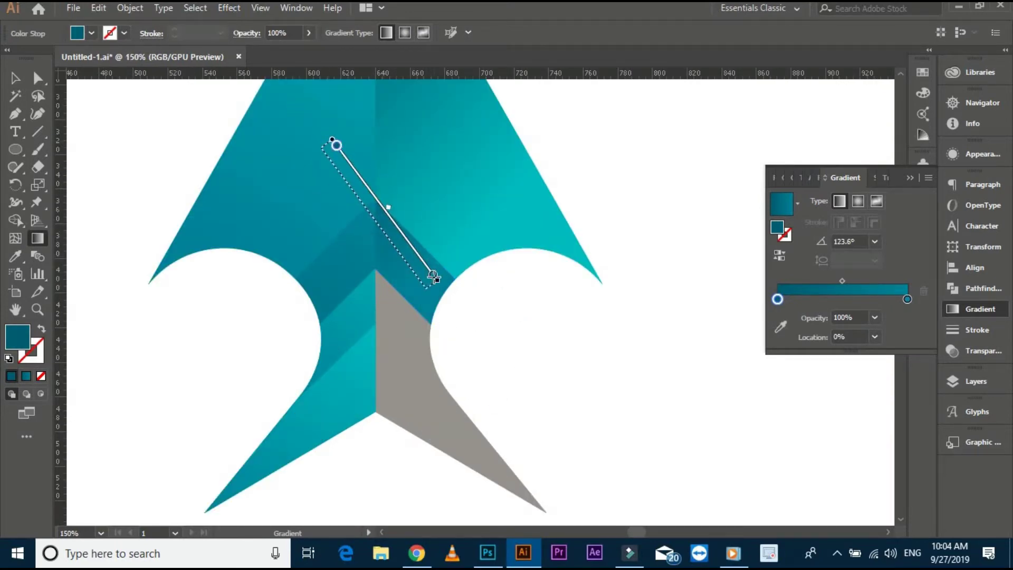
{"action": "left_click_drag", "start_coordinate": [369, 182], "coordinate": [393, 217]}
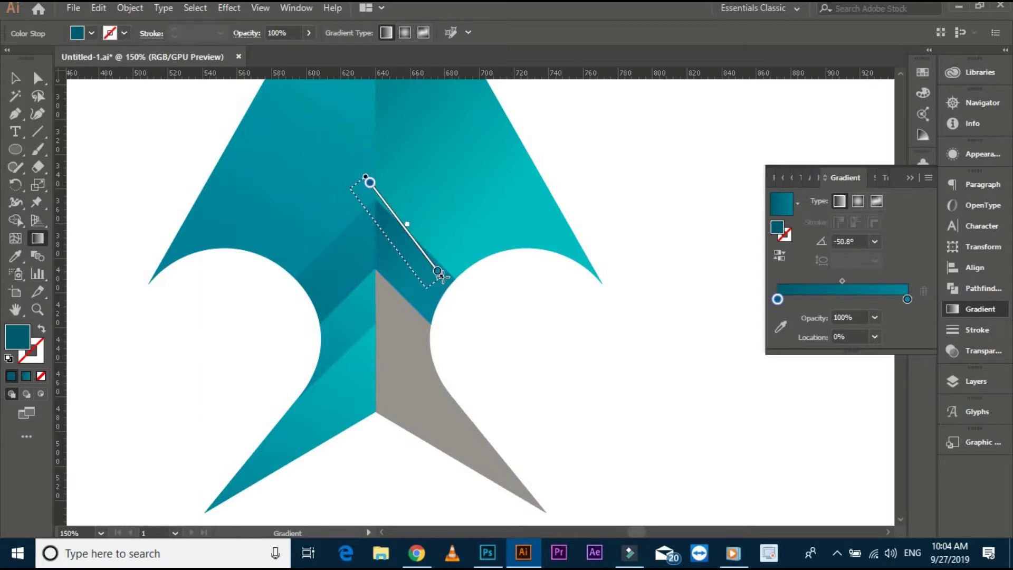
Fill the grey lower piece with the teal gradient, angled diagonally across it.
{"action": "key", "text": "v"}
{"action": "left_click", "coordinate": [102, 169]}
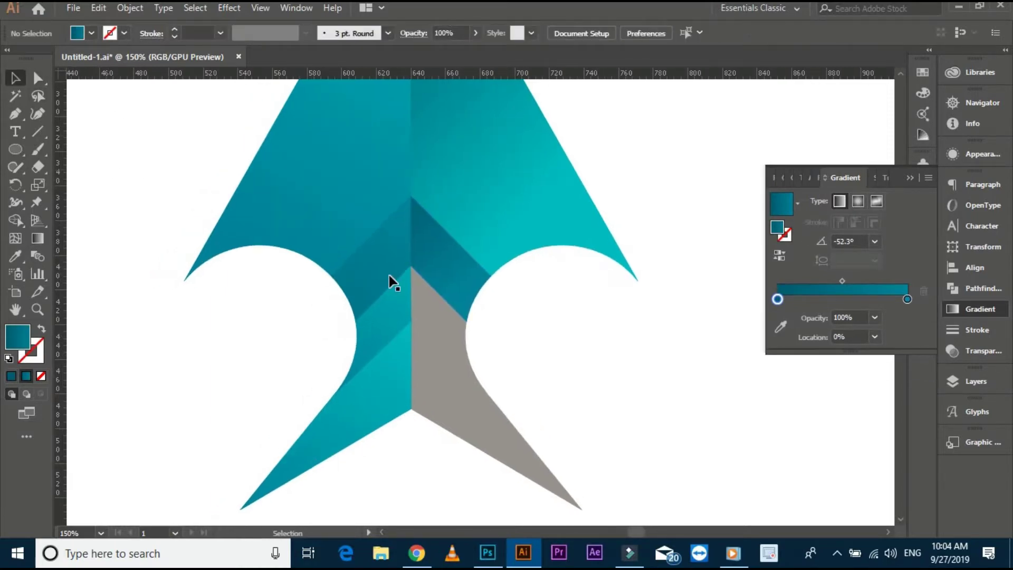
{"action": "left_click", "coordinate": [443, 314]}
{"action": "key", "text": "ctrl+minus"}
{"action": "key", "text": "ctrl+minus"}
{"action": "key", "text": "ctrl+minus"}
{"action": "key", "text": "i"}
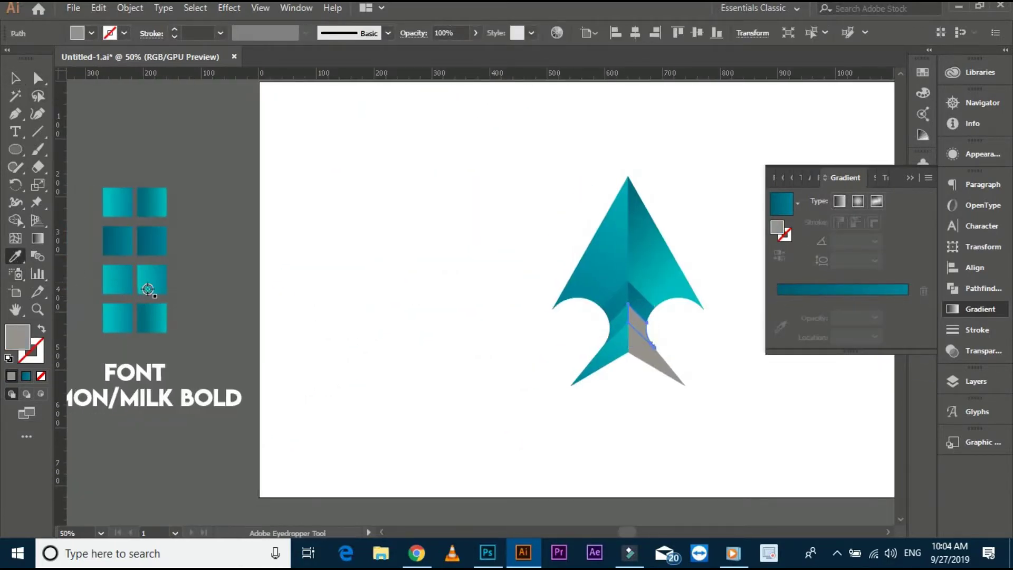
{"action": "left_click", "coordinate": [368, 271]}
{"action": "key", "text": "ctrl+plus"}
{"action": "key", "text": "ctrl+plus"}
{"action": "key", "text": "g"}
{"action": "mouse_move", "coordinate": [381, 272]}
{"action": "left_mouse_down"}
{"action": "mouse_move", "coordinate": [448, 328]}
{"action": "mouse_move", "coordinate": [433, 327]}
{"action": "mouse_move", "coordinate": [473, 386]}
{"action": "left_mouse_up"}
{"action": "scroll", "coordinate": [466, 302], "scroll_direction": "up", "scroll_amount": 1}
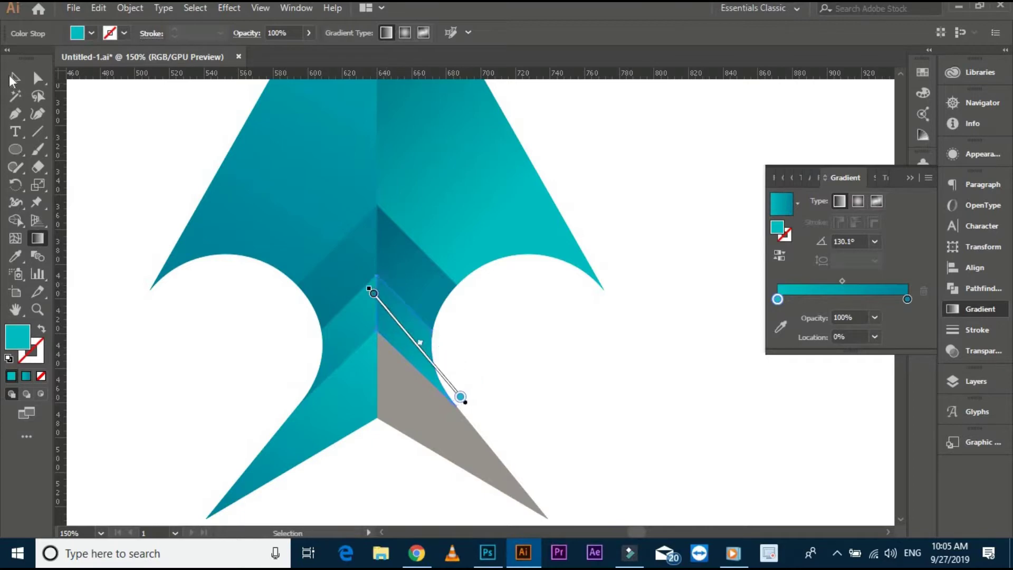
Apply the teal gradient to the last grey lower-right arm, angled diagonally down it.
{"action": "key", "text": "v"}
{"action": "left_click", "coordinate": [143, 196]}
{"action": "left_click", "coordinate": [425, 436]}
{"action": "key", "text": "ctrl+minus"}
{"action": "key", "text": "ctrl+minus"}
{"action": "key", "text": "ctrl+minus"}
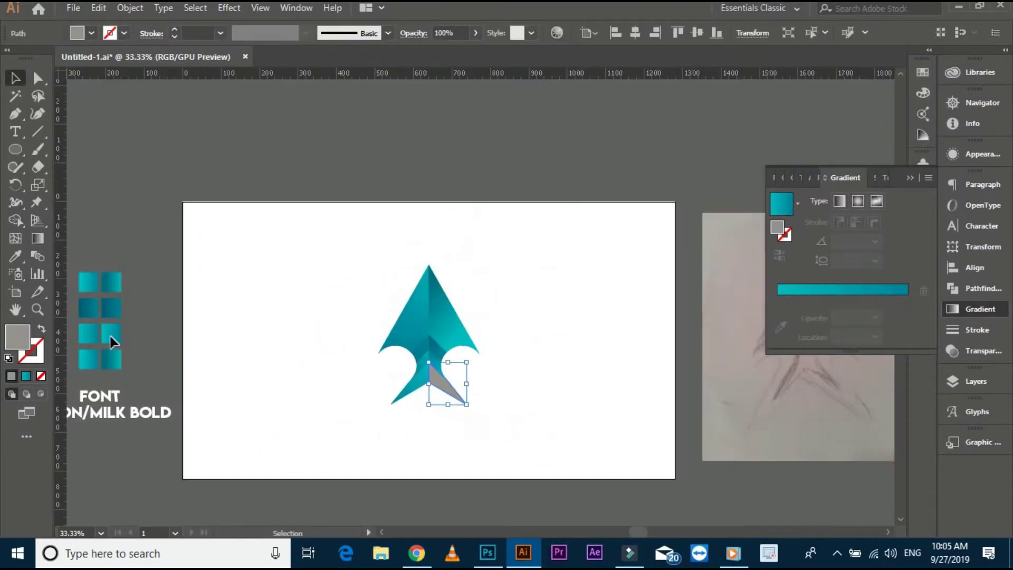
{"action": "left_click", "coordinate": [15, 255]}
{"action": "left_click", "coordinate": [117, 335]}
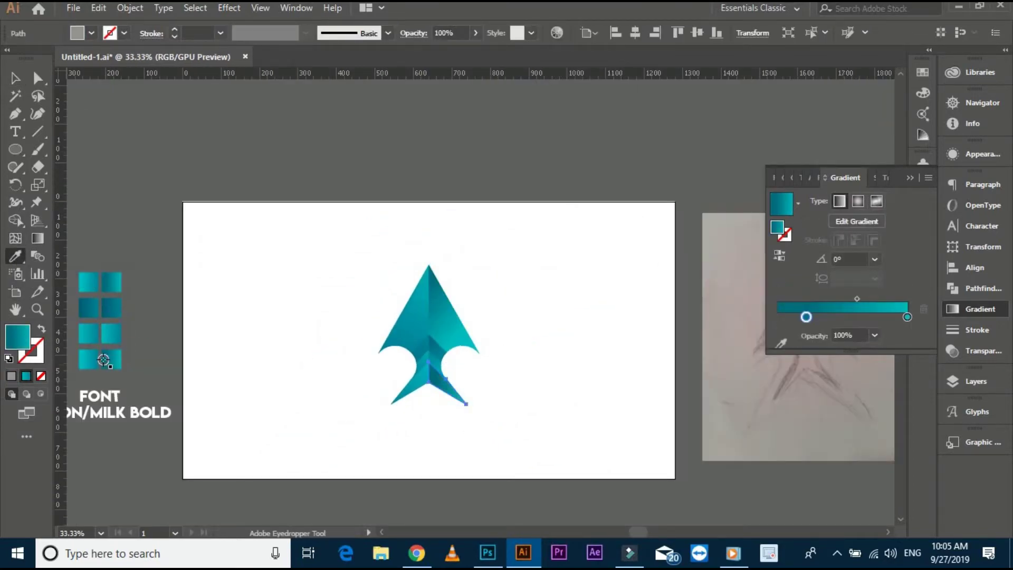
{"action": "key", "text": "g"}
{"action": "key", "text": "ctrl+1"}
{"action": "mouse_move", "coordinate": [502, 468]}
{"action": "left_mouse_down"}
{"action": "mouse_move", "coordinate": [312, 278]}
{"action": "mouse_move", "coordinate": [440, 398]}
{"action": "left_mouse_up"}
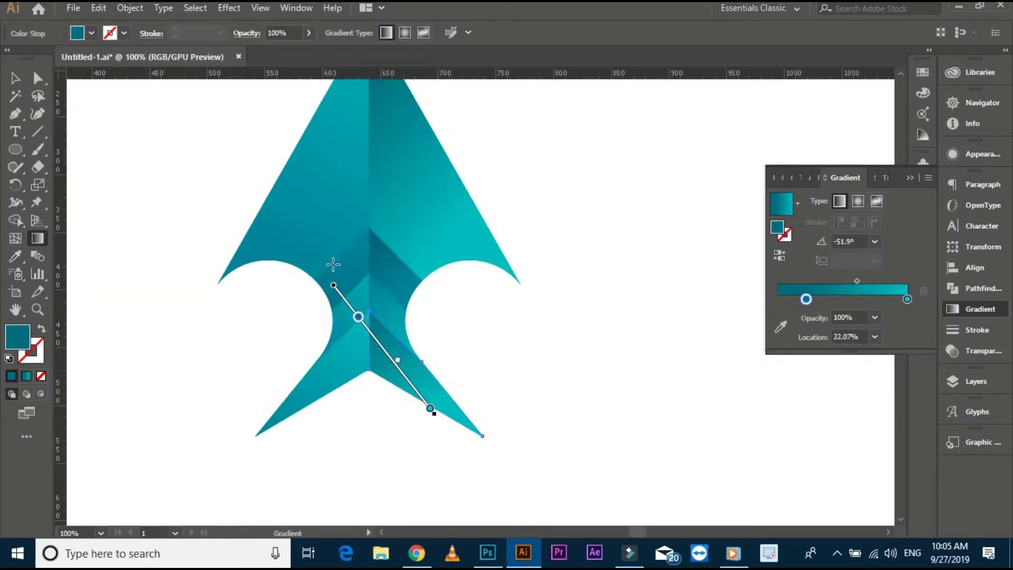
{"action": "left_click_drag", "start_coordinate": [328, 249], "coordinate": [420, 384]}
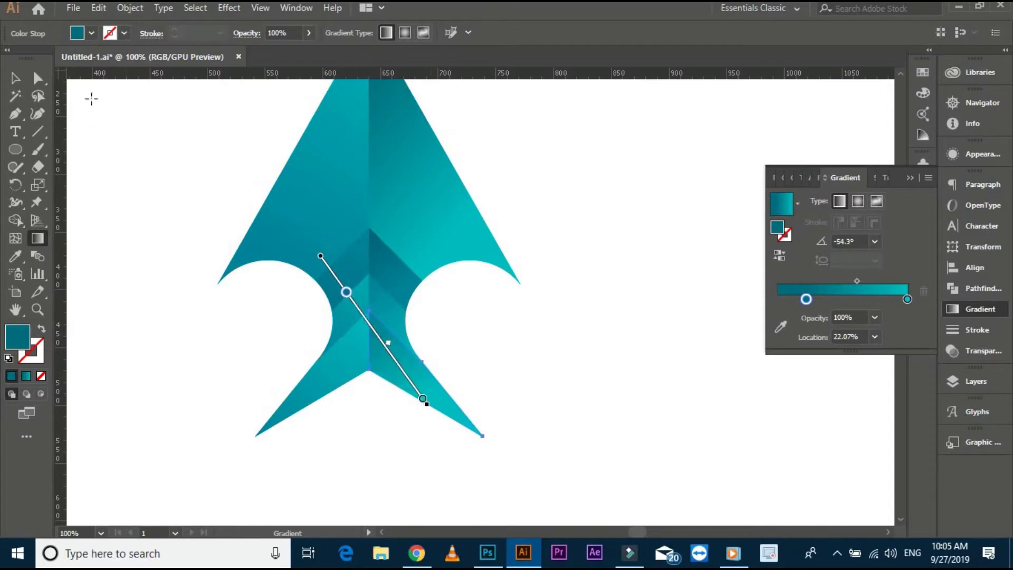
Group all the arrowhead pieces and move the group to the artboard centre.
{"action": "key", "text": "v"}
{"action": "left_click", "coordinate": [221, 242]}
{"action": "key", "text": "ctrl+minus"}
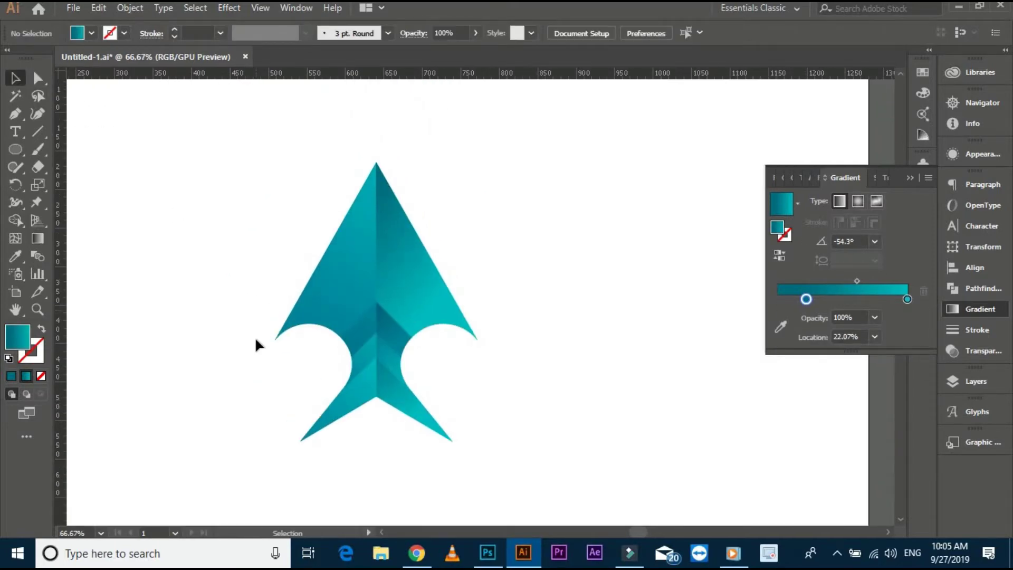
{"action": "key", "text": "ctrl+minus"}
{"action": "left_click", "coordinate": [395, 240]}
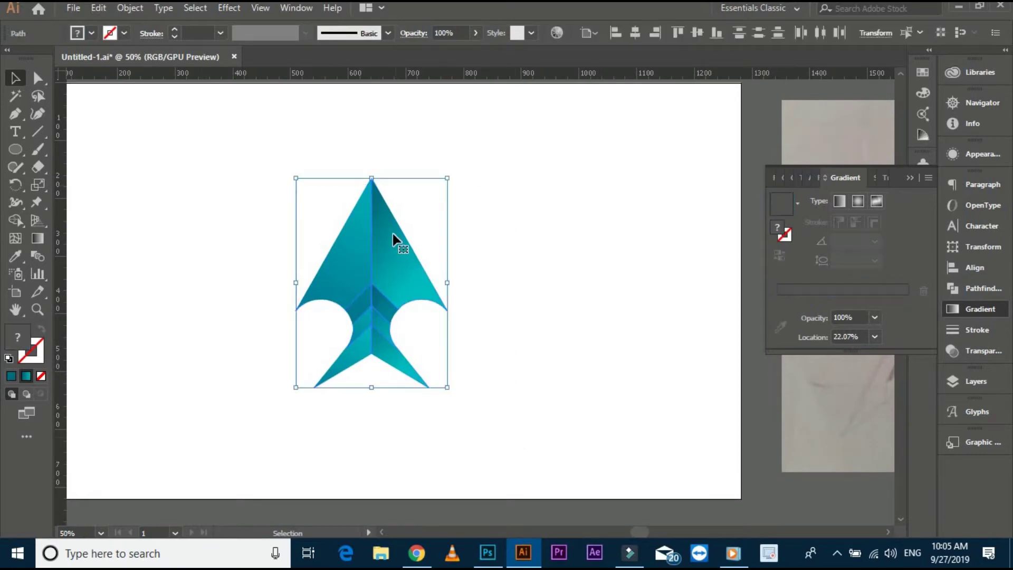
{"action": "right_click", "coordinate": [393, 240]}
{"action": "left_click", "coordinate": [433, 323]}
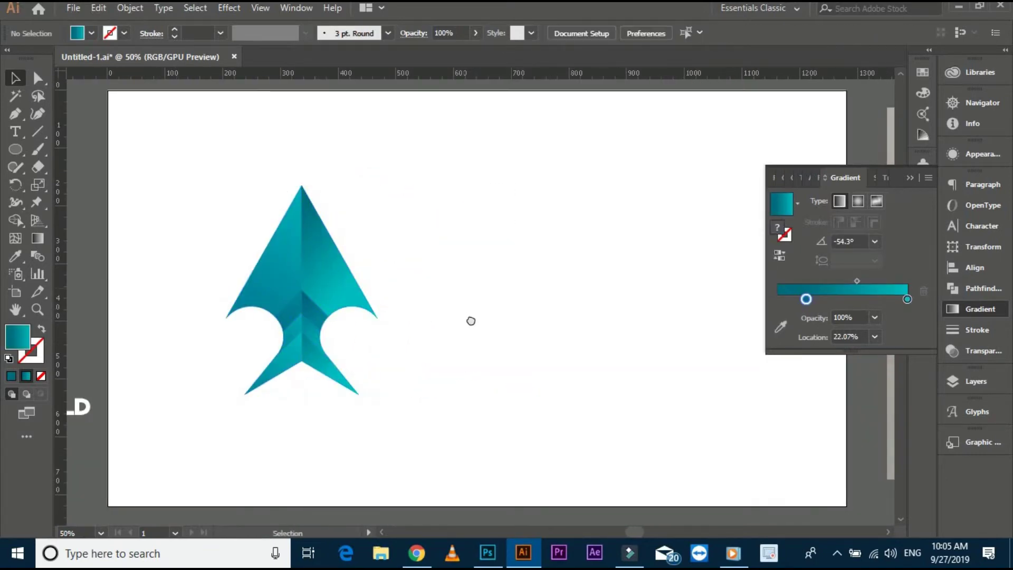
{"action": "key", "text": "ctrl+minus"}
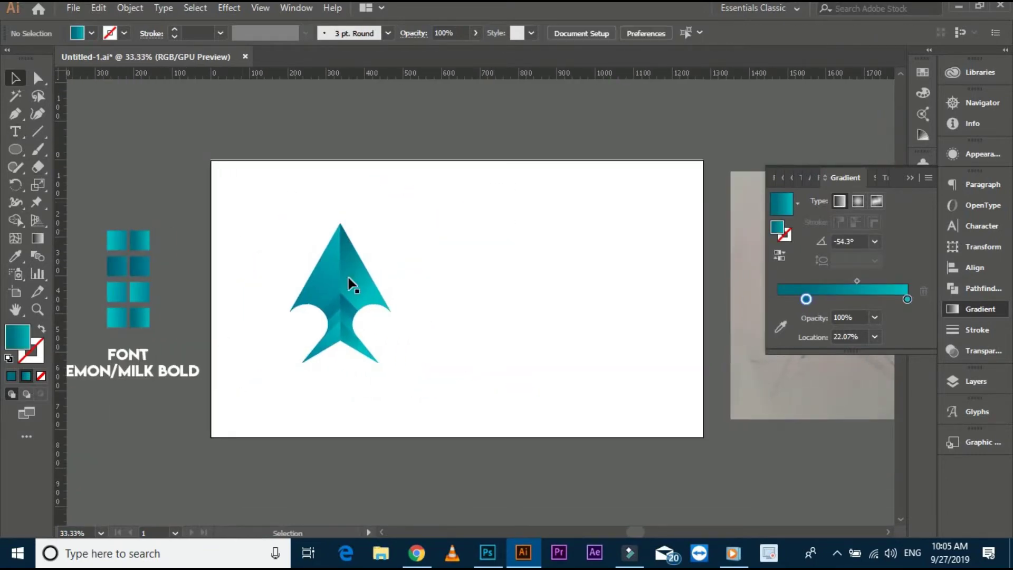
{"action": "left_click_drag", "start_coordinate": [352, 285], "coordinate": [470, 247]}
{"action": "left_click_drag", "start_coordinate": [335, 321], "coordinate": [311, 324]}
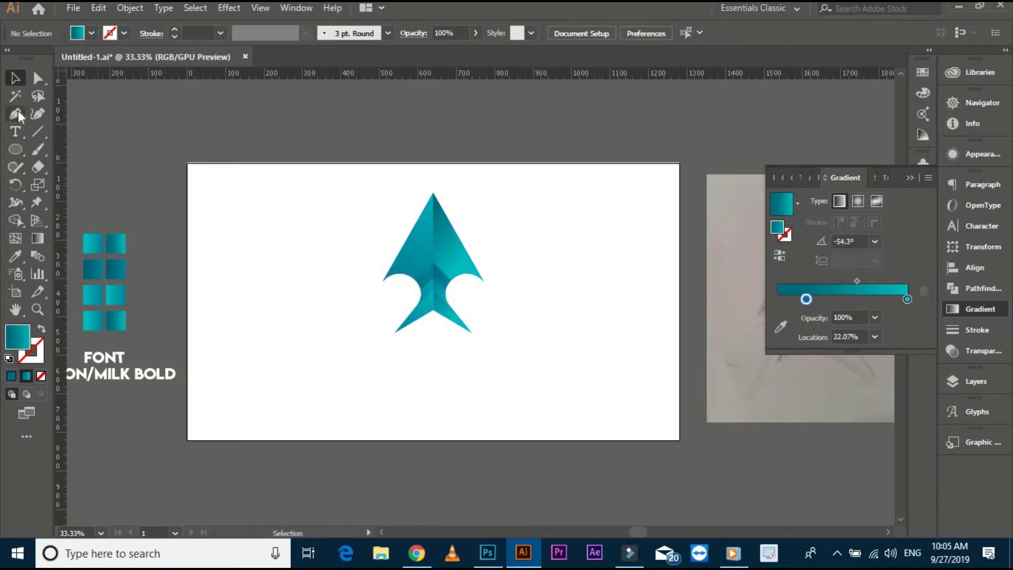
Type 'ARROW', scale it up and centre it under the arrowhead.
{"action": "left_click", "coordinate": [333, 355]}
{"action": "scroll", "coordinate": [332, 356], "scroll_direction": "up", "scroll_amount": 4}
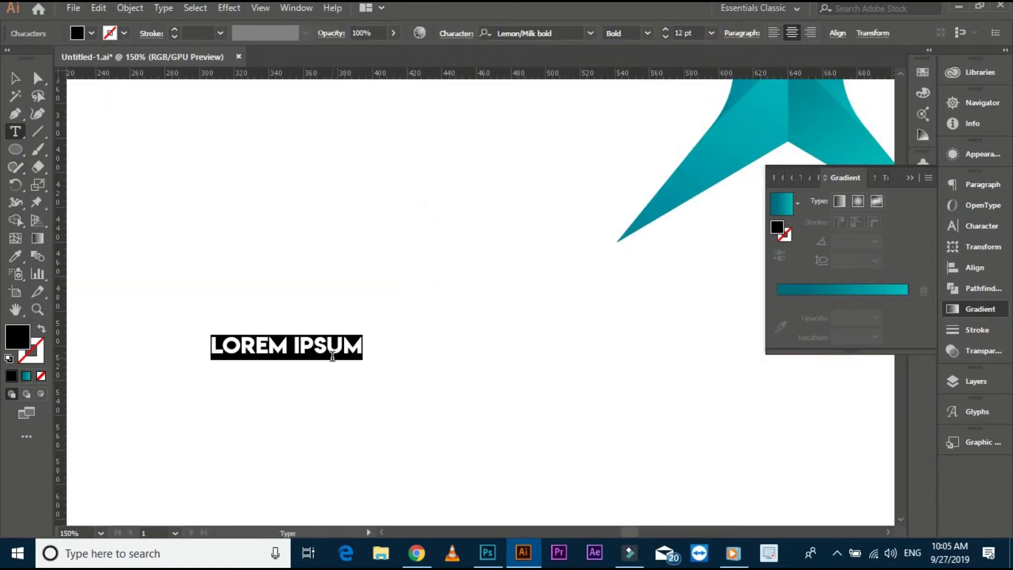
{"action": "type", "text": "A"}
{"action": "left_click", "coordinate": [13, 78]}
{"action": "key", "text": "ctrl+minus"}
{"action": "key", "text": "ctrl+minus"}
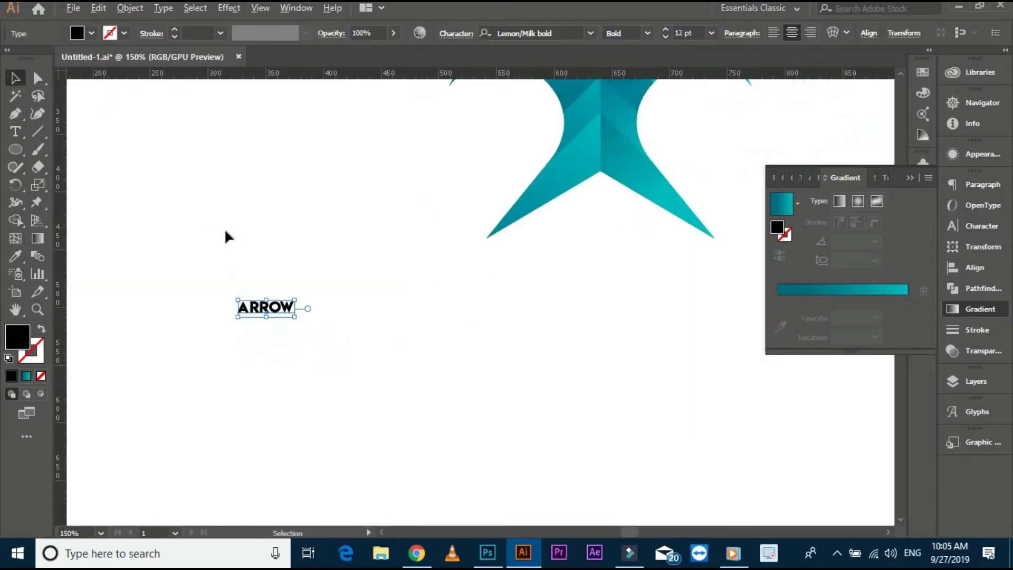
{"action": "key", "text": "ctrl+minus"}
{"action": "left_click_drag", "start_coordinate": [298, 317], "coordinate": [357, 297]}
{"action": "mouse_move", "coordinate": [313, 261]}
{"action": "left_mouse_down"}
{"action": "mouse_move", "coordinate": [442, 283]}
{"action": "mouse_move", "coordinate": [471, 272]}
{"action": "left_mouse_up"}
Set the ARROW letter tracking to 100.
{"action": "scroll", "coordinate": [527, 225], "scroll_direction": "up", "scroll_amount": 3}
{"action": "left_click", "coordinate": [981, 226]}
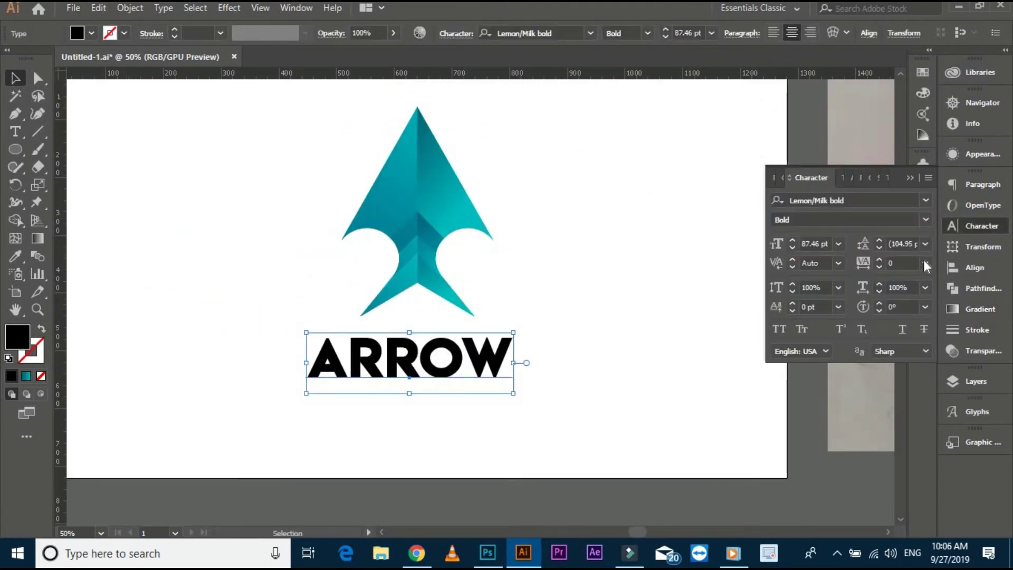
{"action": "left_click", "coordinate": [925, 263]}
{"action": "left_click", "coordinate": [942, 464]}
Convert ARROW to outlines, ungroup the letters and select the two Rs.
{"action": "right_click", "coordinate": [376, 370]}
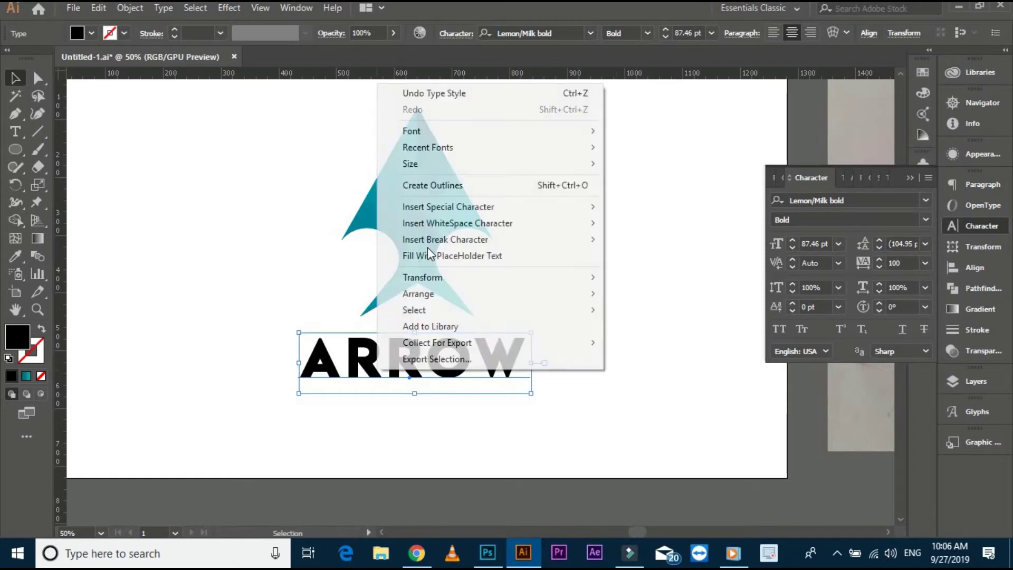
{"action": "left_click", "coordinate": [422, 182]}
{"action": "right_click", "coordinate": [410, 339]}
{"action": "left_click", "coordinate": [428, 239]}
{"action": "left_click", "coordinate": [347, 390]}
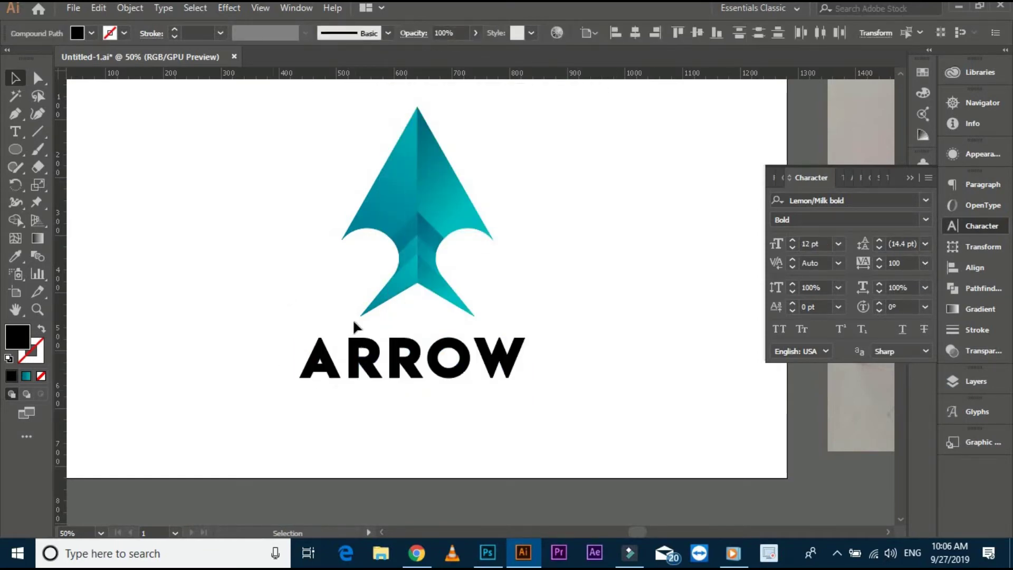
{"action": "left_click_drag", "start_coordinate": [355, 324], "coordinate": [411, 375]}
Eyedrop the arrow's dark teal onto the Rs and its light teal onto A, O and W.
{"action": "left_click", "coordinate": [15, 257]}
{"action": "left_click", "coordinate": [395, 233]}
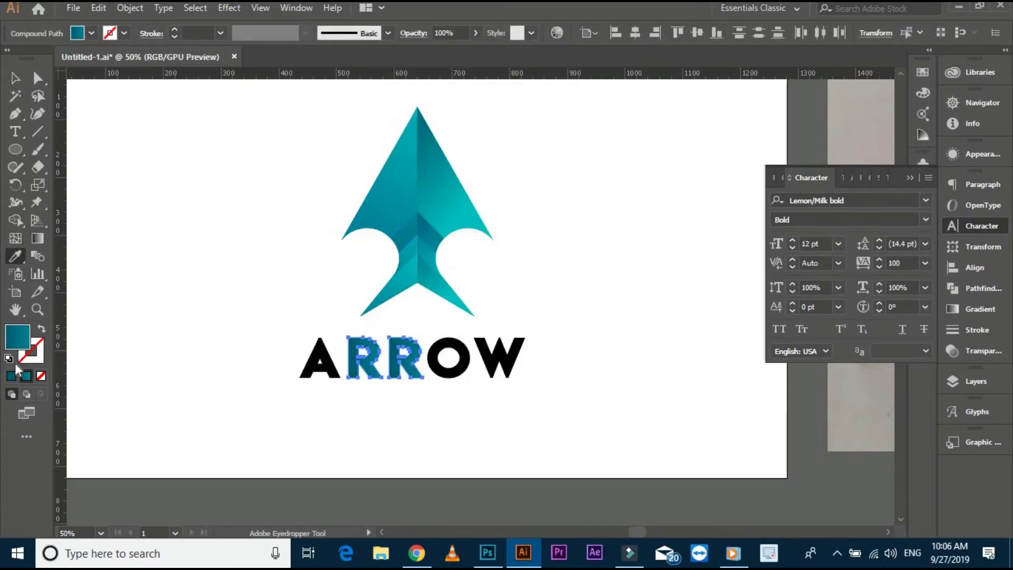
{"action": "left_click", "coordinate": [11, 375]}
{"action": "left_click", "coordinate": [14, 78]}
{"action": "left_click", "coordinate": [317, 369], "text": "shift"}
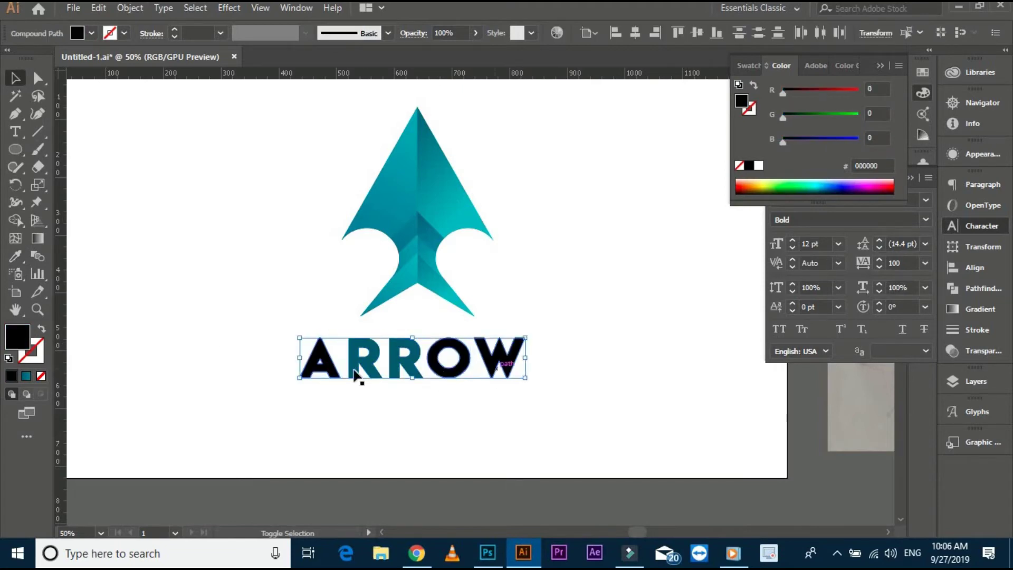
{"action": "left_click", "coordinate": [434, 199]}
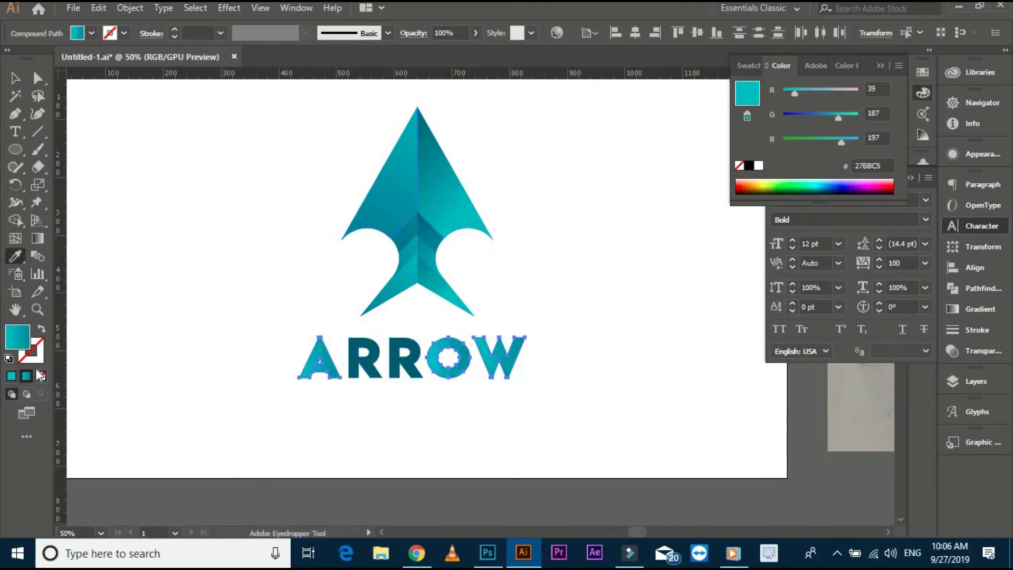
{"action": "left_click", "coordinate": [15, 77]}
{"action": "left_click", "coordinate": [215, 275]}
{"action": "key", "text": "ctrl+z"}
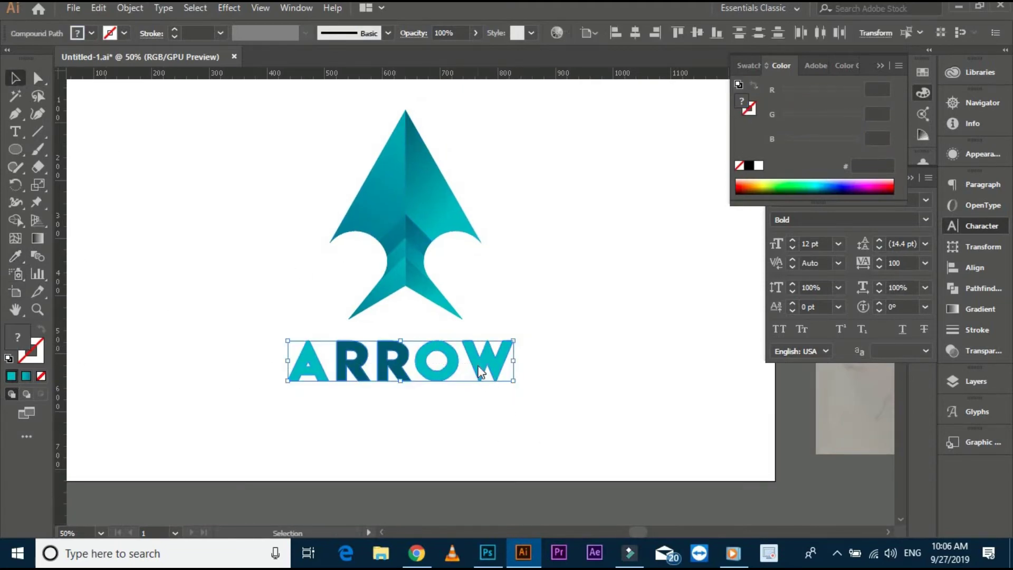
Select the ARROW letters and the arrowhead together as one logo.
{"action": "right_click", "coordinate": [478, 161]}
{"action": "left_click", "coordinate": [270, 375]}
{"action": "left_click_drag", "start_coordinate": [270, 376], "coordinate": [477, 411]}
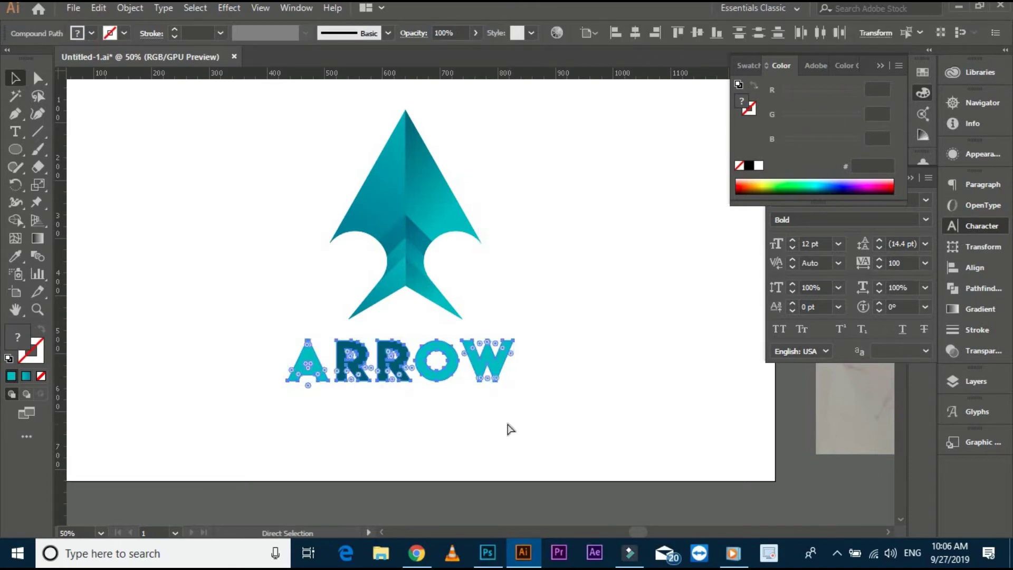
{"action": "key", "text": "ctrl+a"}
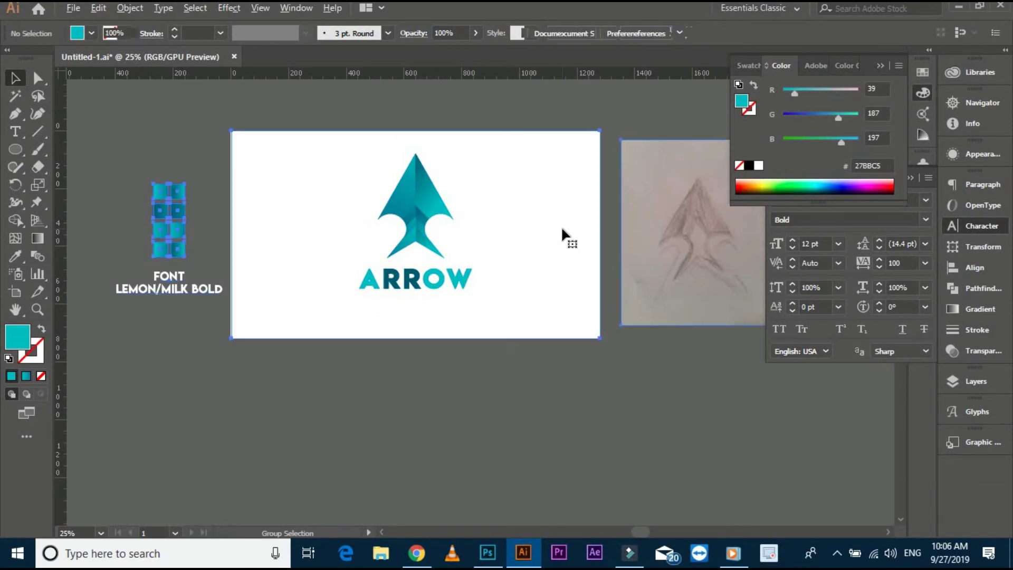
{"action": "key", "text": "ctrl+a"}
{"action": "left_click", "coordinate": [519, 253]}
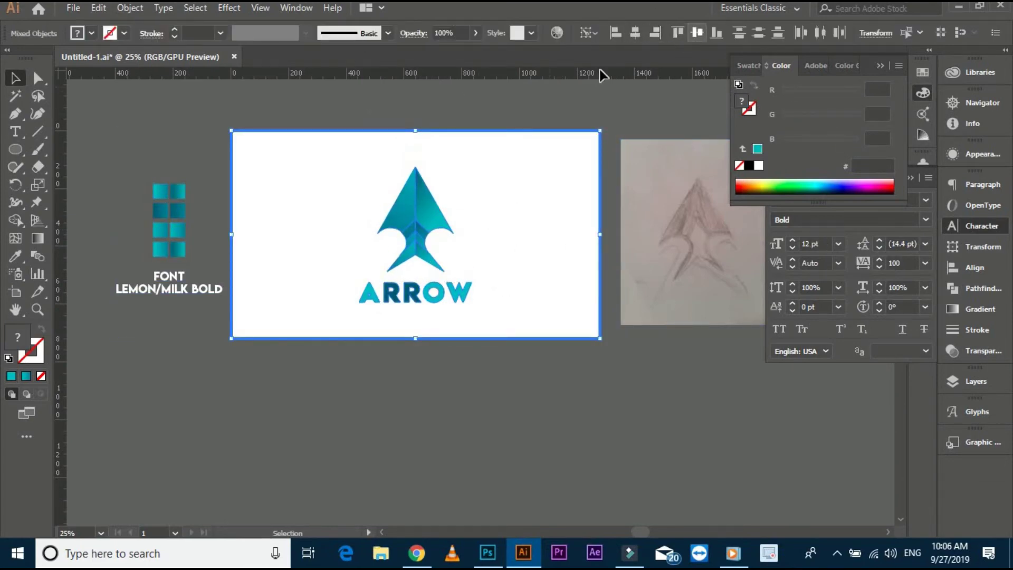
{"action": "left_click", "coordinate": [411, 220]}
Shrink the logo group around its centre.
{"action": "scroll", "coordinate": [414, 201], "scroll_direction": "up", "scroll_amount": 1, "text": "alt"}
{"action": "left_click", "coordinate": [528, 384]}
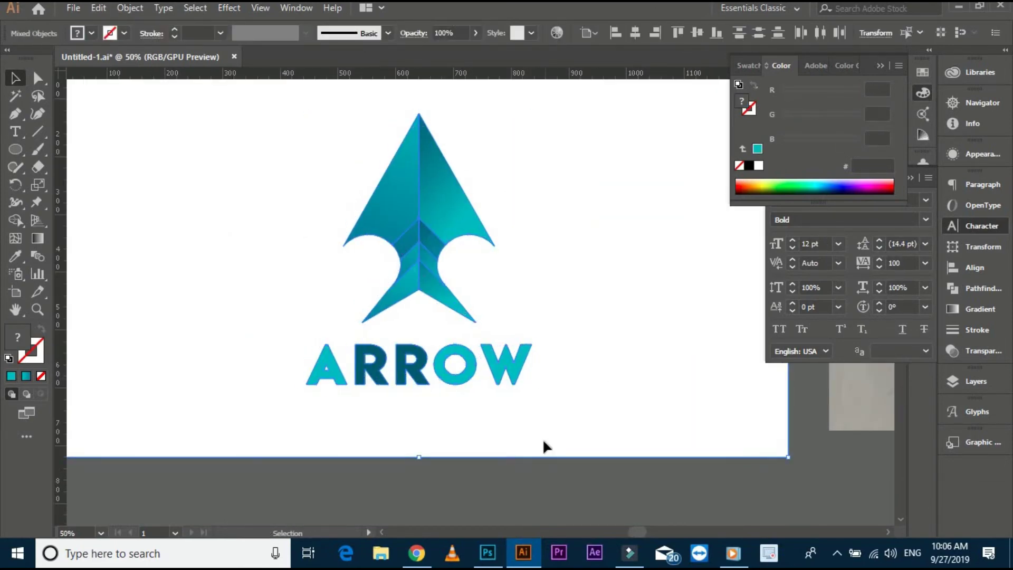
{"action": "left_click", "coordinate": [519, 375]}
{"action": "mouse_move", "coordinate": [533, 384]}
{"action": "left_mouse_down"}
{"action": "mouse_move", "coordinate": [531, 357]}
{"action": "mouse_move", "coordinate": [491, 338]}
{"action": "left_mouse_up"}
{"action": "left_click", "coordinate": [519, 479]}
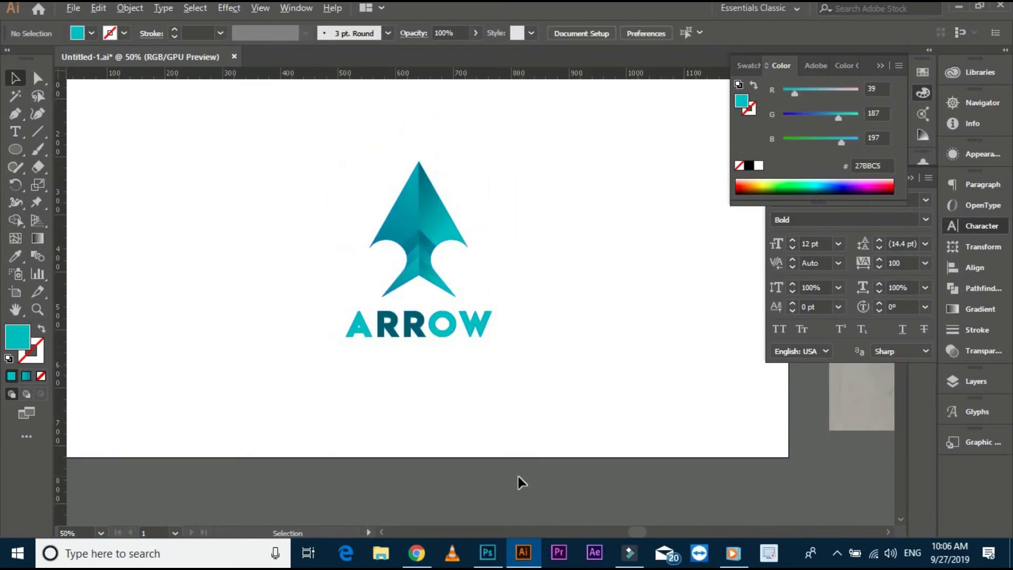
{"action": "scroll", "coordinate": [485, 483], "scroll_direction": "down", "scroll_amount": 1, "text": "alt"}
{"action": "left_click", "coordinate": [531, 272]}
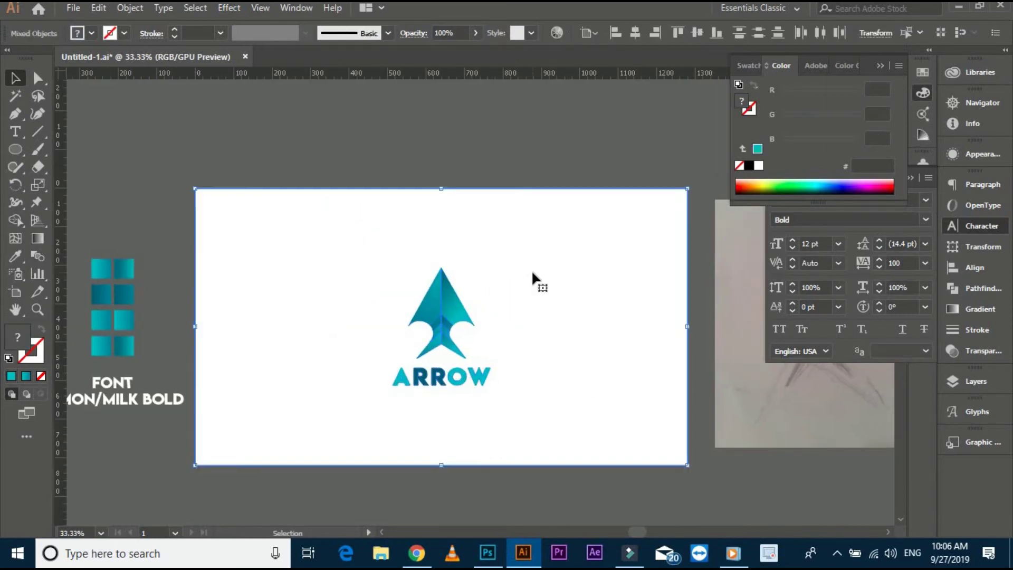
Enlarge the logo group slightly, then reselect it.
{"action": "left_click", "coordinate": [625, 101]}
{"action": "left_click", "coordinate": [459, 368]}
{"action": "left_click_drag", "start_coordinate": [466, 368], "coordinate": [467, 378]}
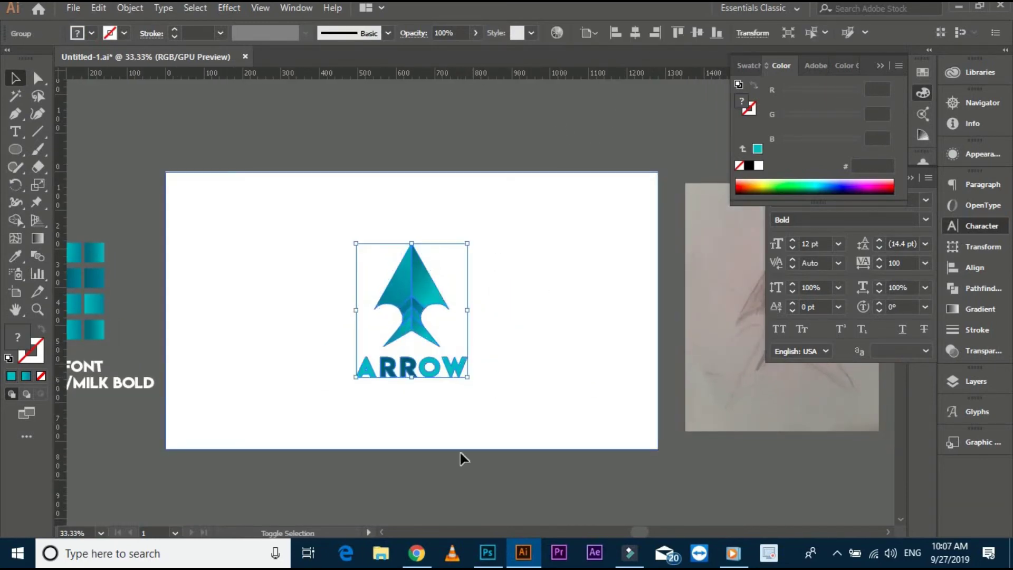
{"action": "left_click", "coordinate": [460, 453]}
{"action": "left_click", "coordinate": [432, 294]}
{"action": "right_click", "coordinate": [452, 267]}
{"action": "left_click", "coordinate": [433, 282]}
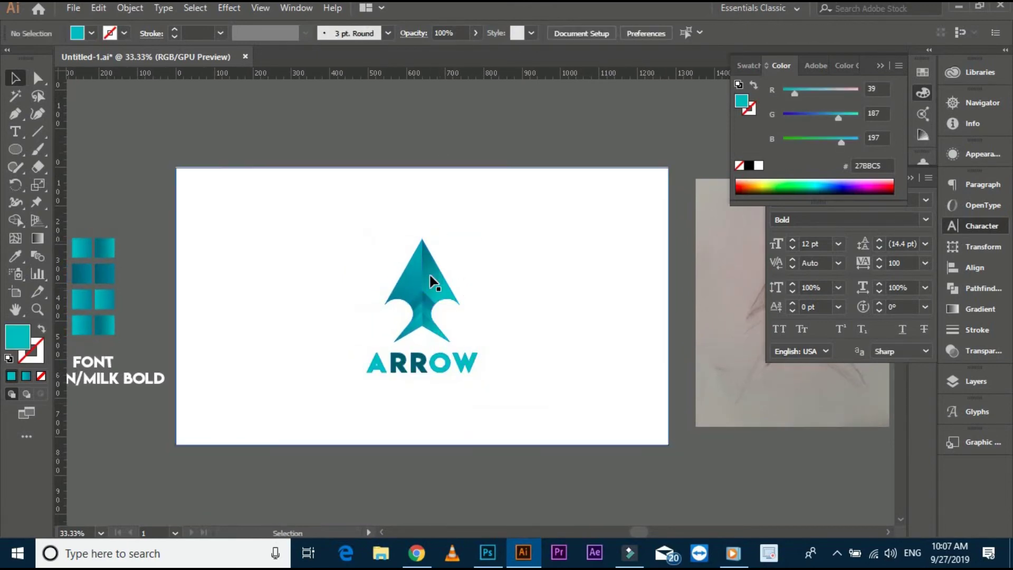
Duplicate the arrow to the left, enlarge the copy greatly and move it over the left edge.
{"action": "left_click_drag", "start_coordinate": [430, 279], "coordinate": [259, 279], "text": "alt"}
{"action": "left_click", "coordinate": [372, 261]}
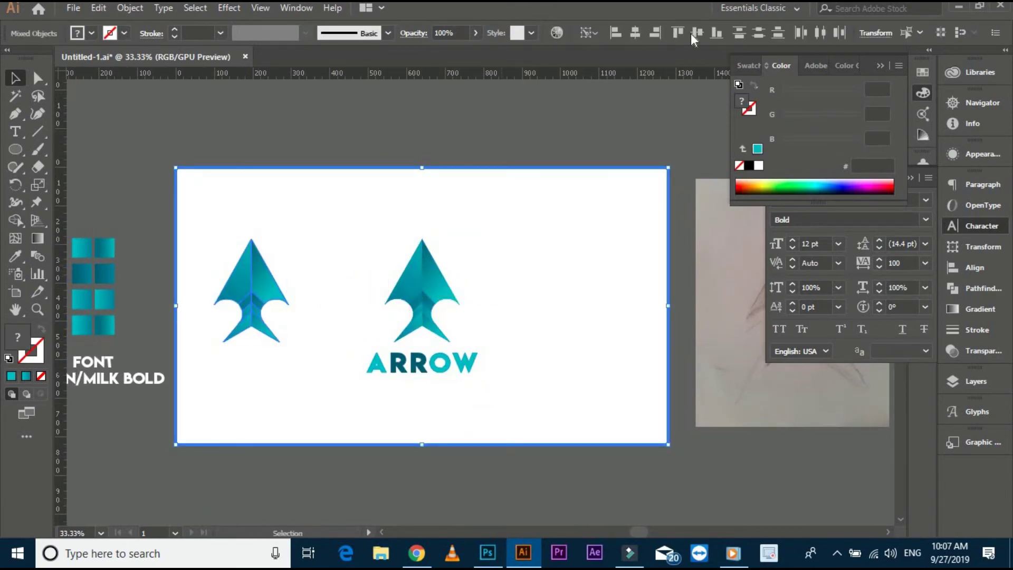
{"action": "left_click", "coordinate": [274, 276]}
{"action": "left_click_drag", "start_coordinate": [290, 355], "coordinate": [350, 442]}
{"action": "scroll", "coordinate": [306, 355], "scroll_direction": "left", "scroll_amount": 3}
{"action": "left_click_drag", "start_coordinate": [379, 300], "coordinate": [303, 299]}
{"action": "left_click", "coordinate": [283, 124]}
Check the large arrow's tip at the artboard edge and fine-tune its size from the corner.
{"action": "scroll", "coordinate": [254, 163], "scroll_direction": "up", "scroll_amount": 5}
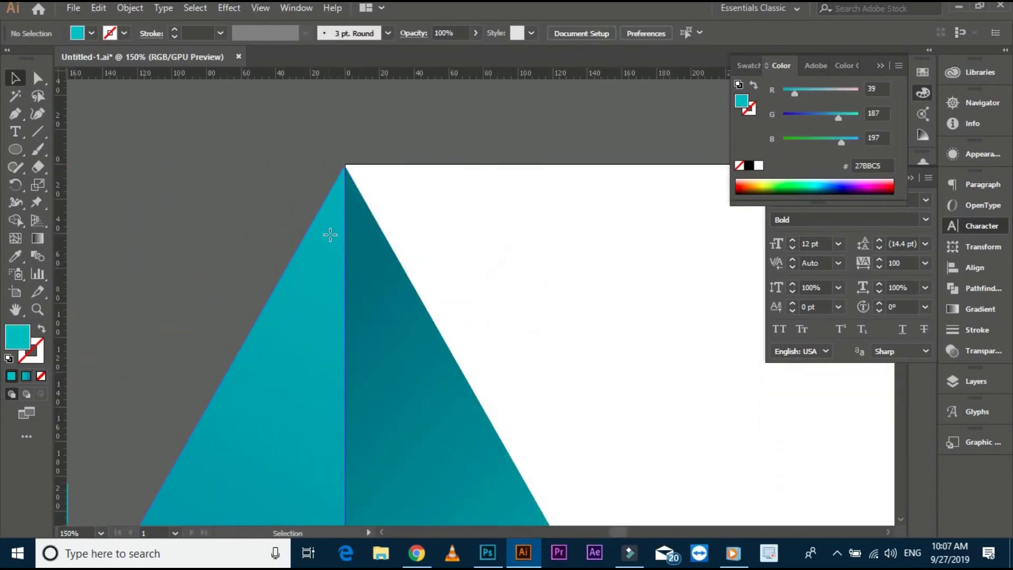
{"action": "left_click", "coordinate": [328, 234]}
{"action": "left_click", "coordinate": [350, 159]}
{"action": "scroll", "coordinate": [353, 160], "scroll_direction": "up", "scroll_amount": 4}
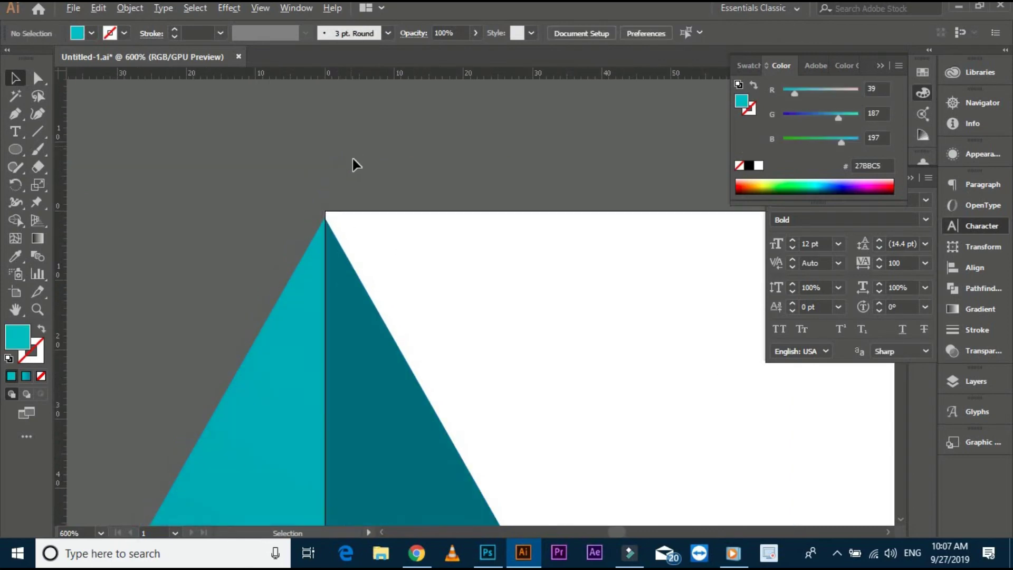
{"action": "scroll", "coordinate": [341, 282], "scroll_direction": "down", "scroll_amount": 2}
{"action": "scroll", "coordinate": [351, 355], "scroll_direction": "down", "scroll_amount": 2}
{"action": "scroll", "coordinate": [397, 334], "scroll_direction": "down", "scroll_amount": 3}
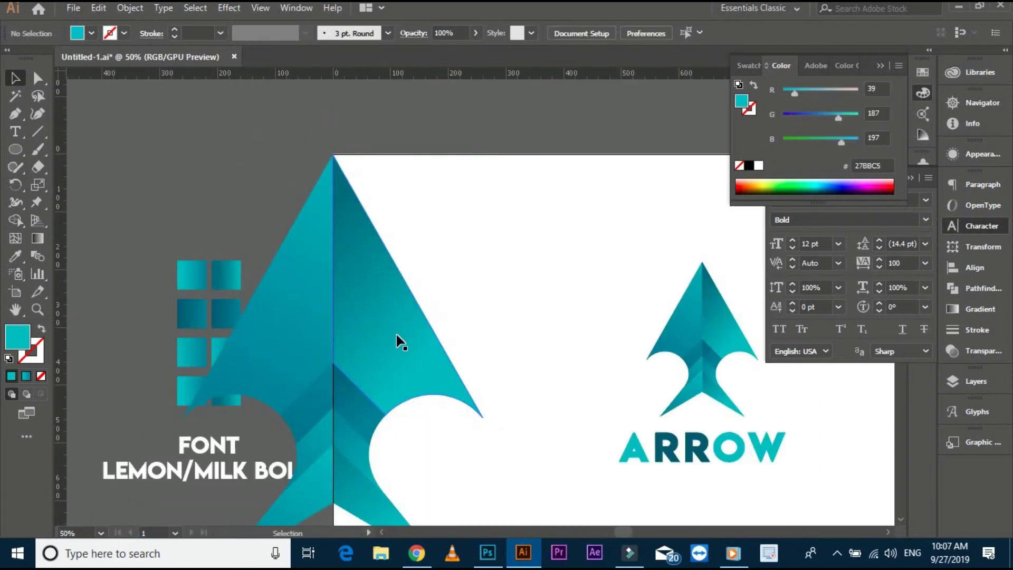
{"action": "left_click", "coordinate": [397, 335]}
{"action": "scroll", "coordinate": [479, 364], "scroll_direction": "down", "scroll_amount": 1}
{"action": "left_click_drag", "start_coordinate": [447, 450], "coordinate": [447, 448]}
{"action": "left_click", "coordinate": [403, 332], "text": "shift"}
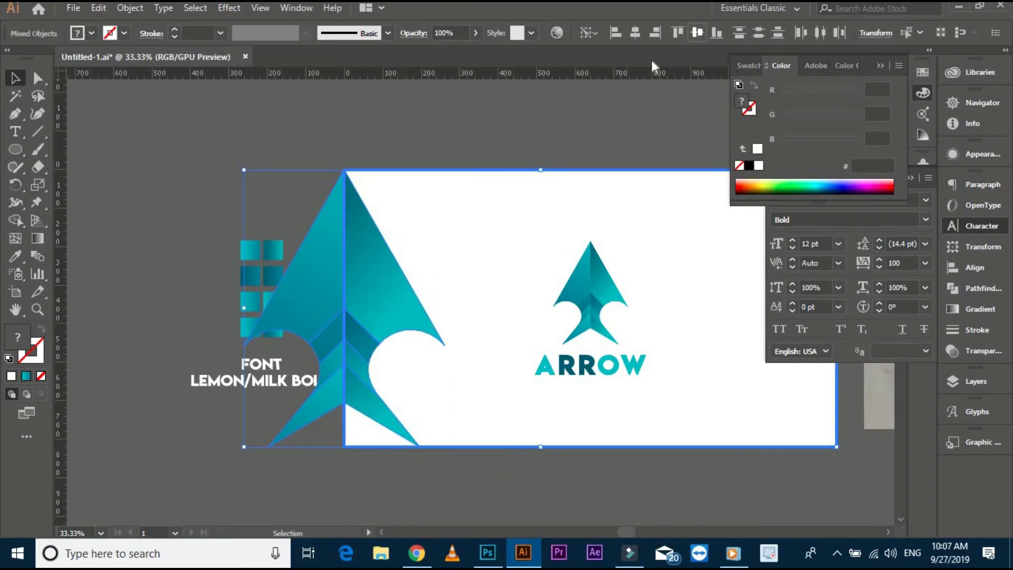
Select all and use Shape Builder to delete the arrow area outside the artboard.
{"action": "left_click", "coordinate": [495, 130]}
{"action": "scroll", "coordinate": [416, 463], "scroll_direction": "up", "scroll_amount": 3}
{"action": "scroll", "coordinate": [410, 210], "scroll_direction": "down", "scroll_amount": 2}
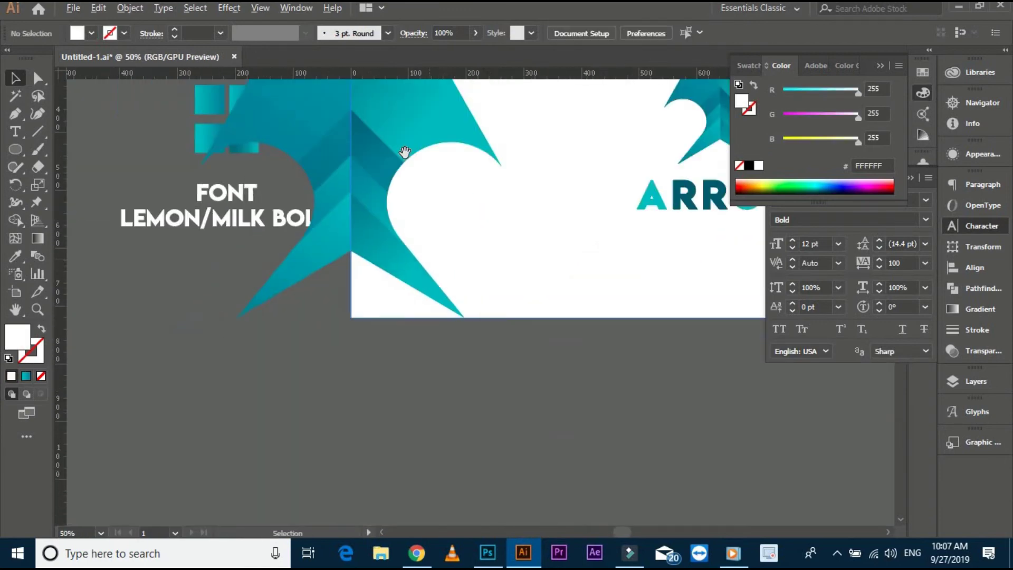
{"action": "scroll", "coordinate": [404, 152], "scroll_direction": "up", "scroll_amount": 2}
{"action": "scroll", "coordinate": [434, 159], "scroll_direction": "up", "scroll_amount": 3}
{"action": "scroll", "coordinate": [388, 372], "scroll_direction": "down", "scroll_amount": 1}
{"action": "scroll", "coordinate": [328, 131], "scroll_direction": "down", "scroll_amount": 2}
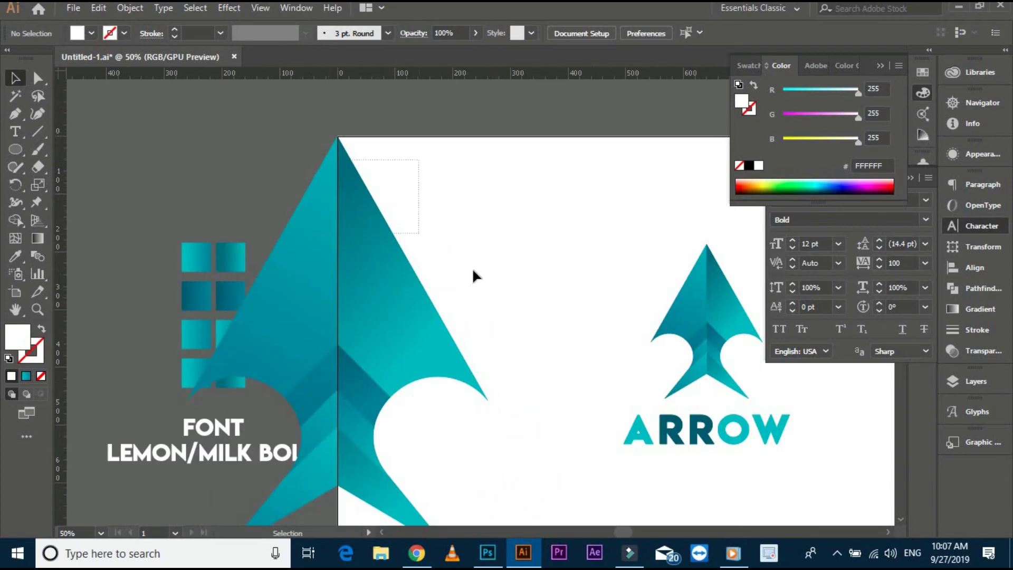
{"action": "key", "text": "ctrl+a"}
{"action": "key", "text": "shift+m"}
{"action": "left_click_drag", "start_coordinate": [313, 276], "coordinate": [349, 218]}
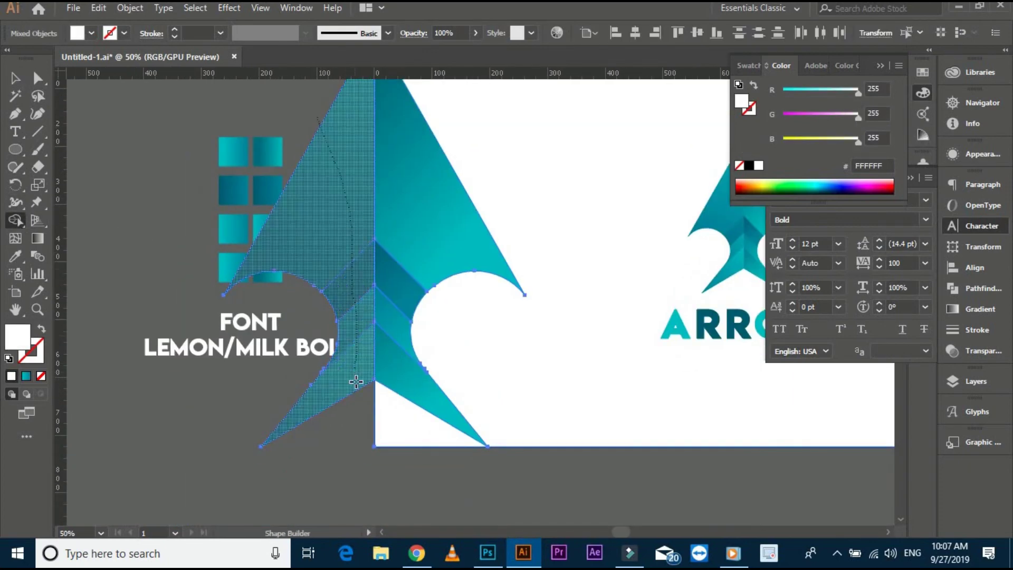
{"action": "left_click", "coordinate": [356, 380], "text": "alt"}
{"action": "key", "text": "v"}
Recentre the artboard in view and check the cropped arrow at the left edge.
{"action": "scroll", "coordinate": [155, 164], "scroll_direction": "down", "scroll_amount": 1}
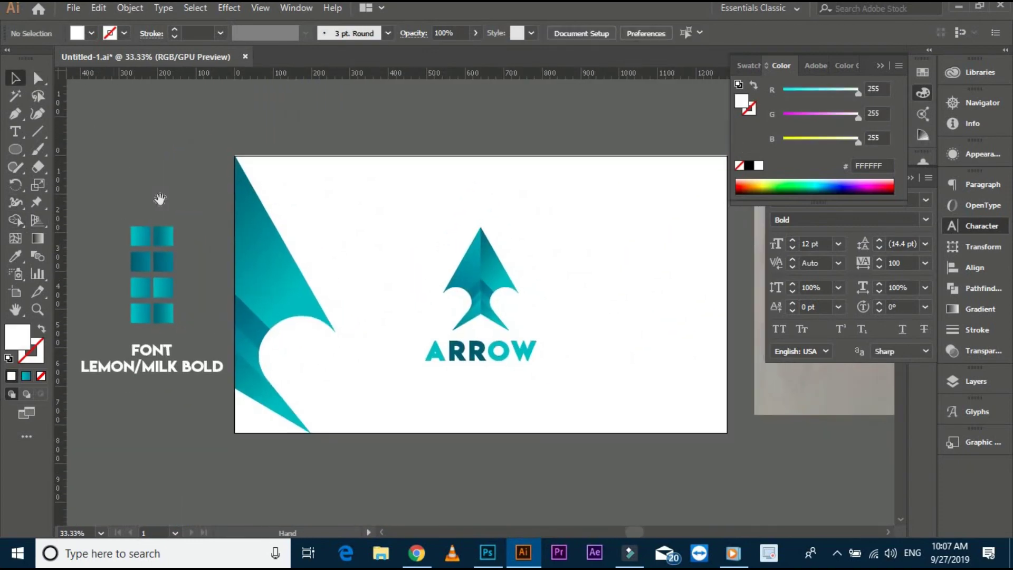
{"action": "left_click_drag", "start_coordinate": [159, 199], "coordinate": [174, 180]}
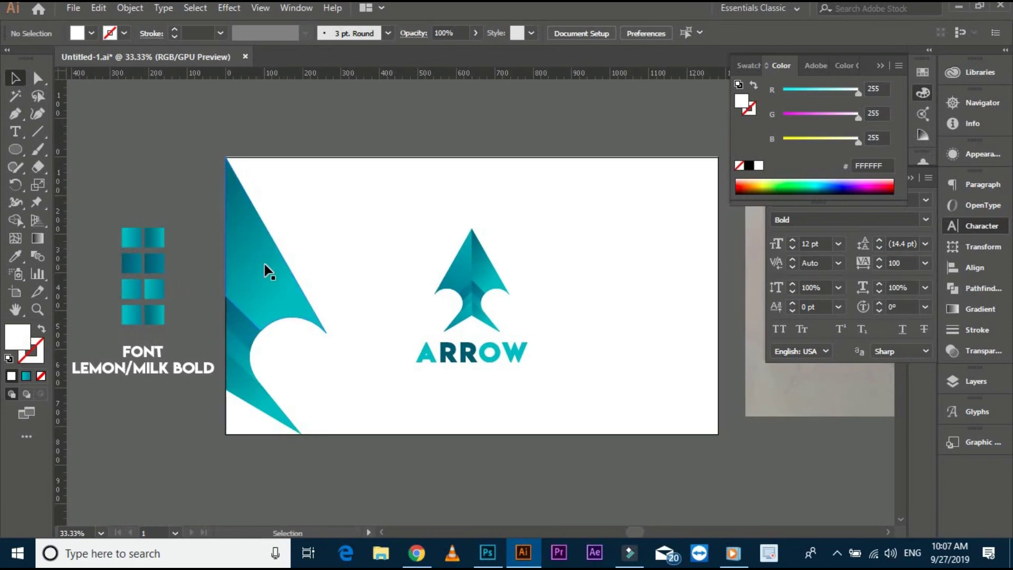
{"action": "left_click", "coordinate": [315, 189]}
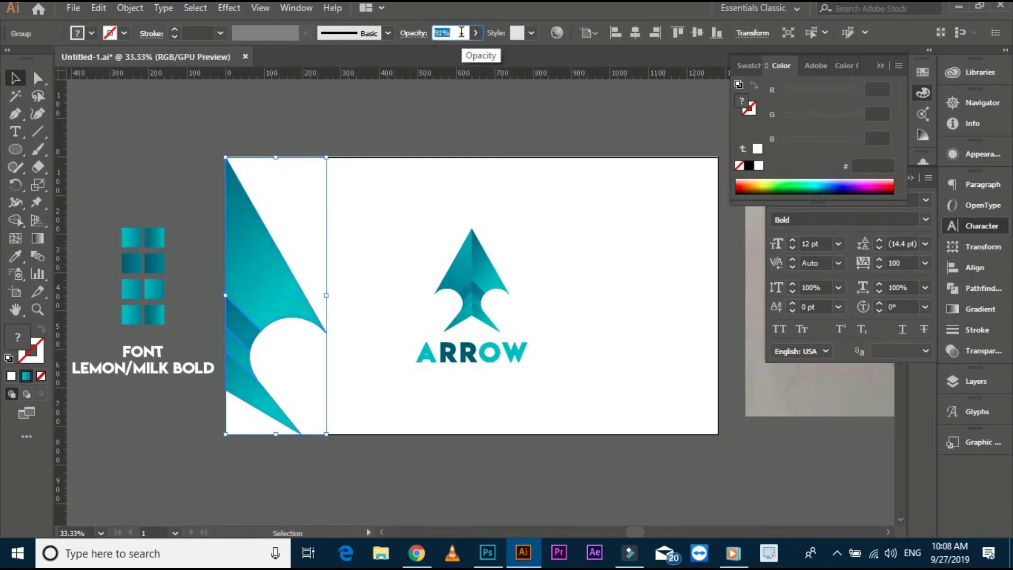
{"action": "left_click", "coordinate": [432, 138]}
{"action": "left_click_drag", "start_coordinate": [432, 138], "coordinate": [384, 119]}
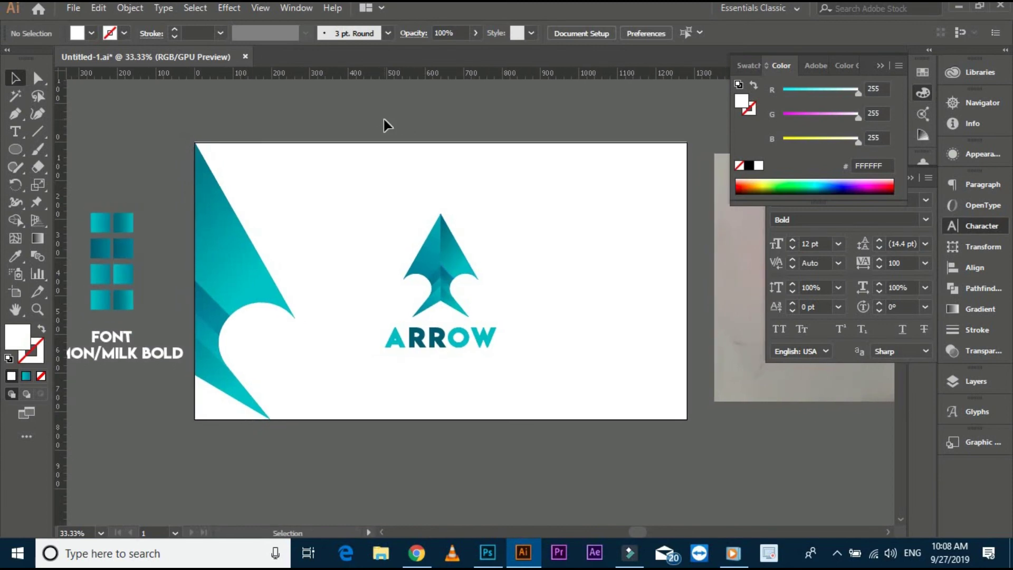